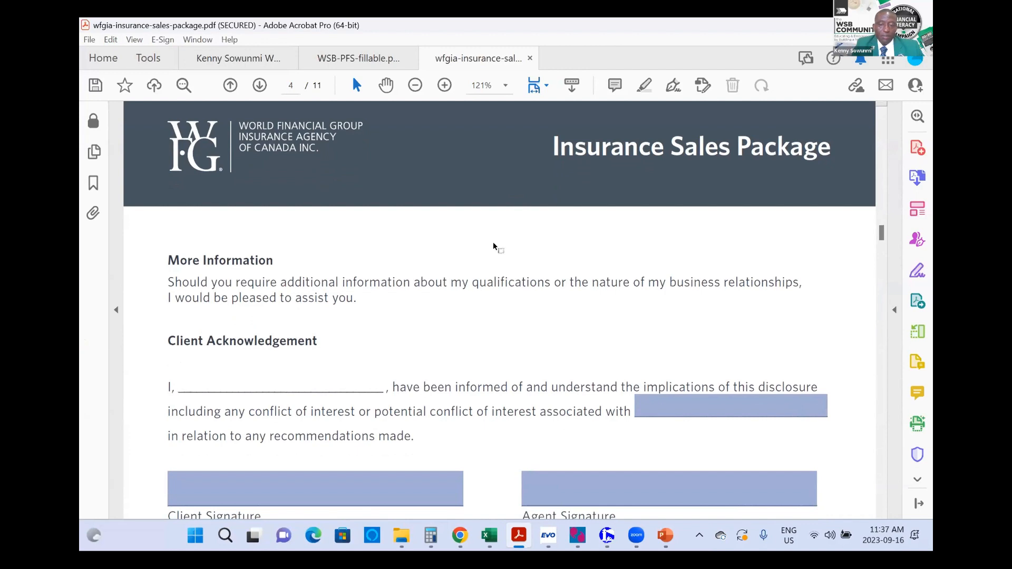
Step: Switch to the WSB-PFS-fillable.pdf Personal Financial Strategy form
left_click(366, 59)
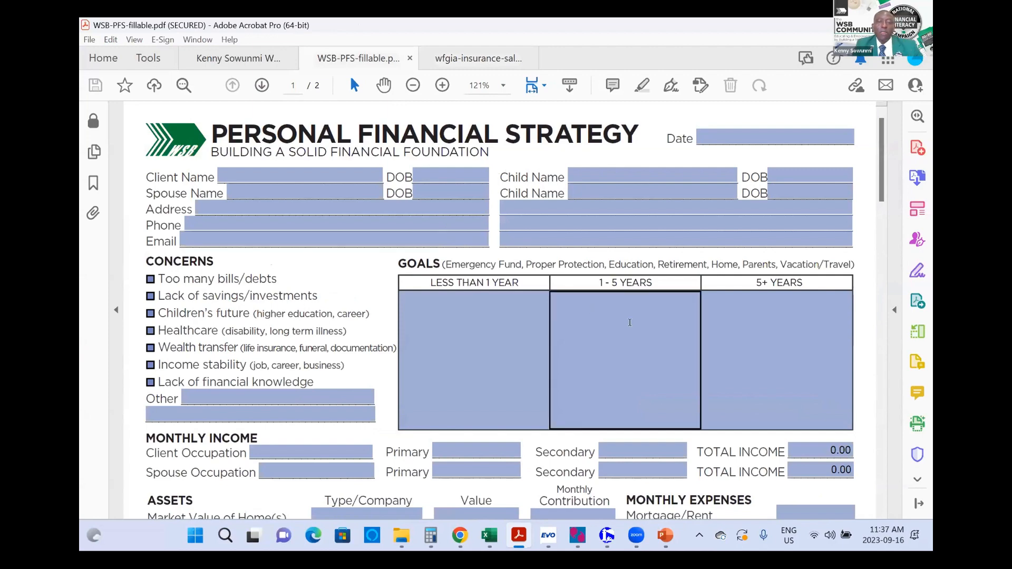
Step: Fill in the client's first name and date of birth at the top of the form
left_click(288, 168)
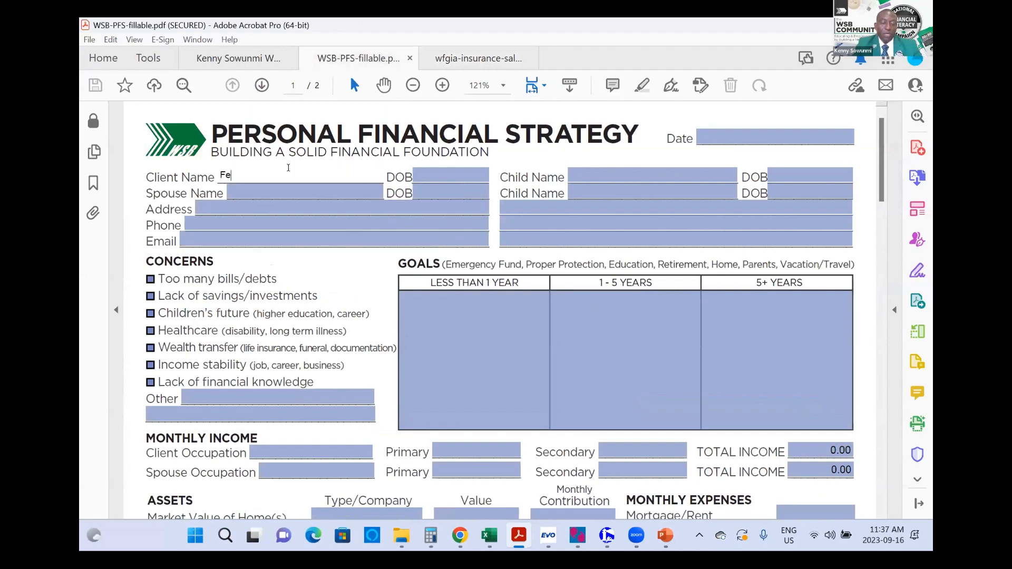
left_click(452, 174)
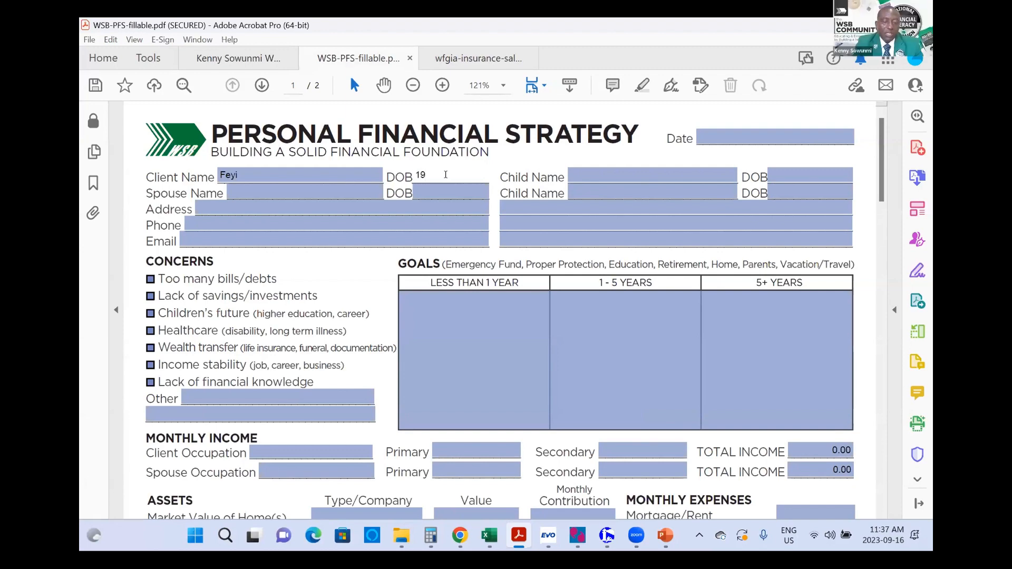
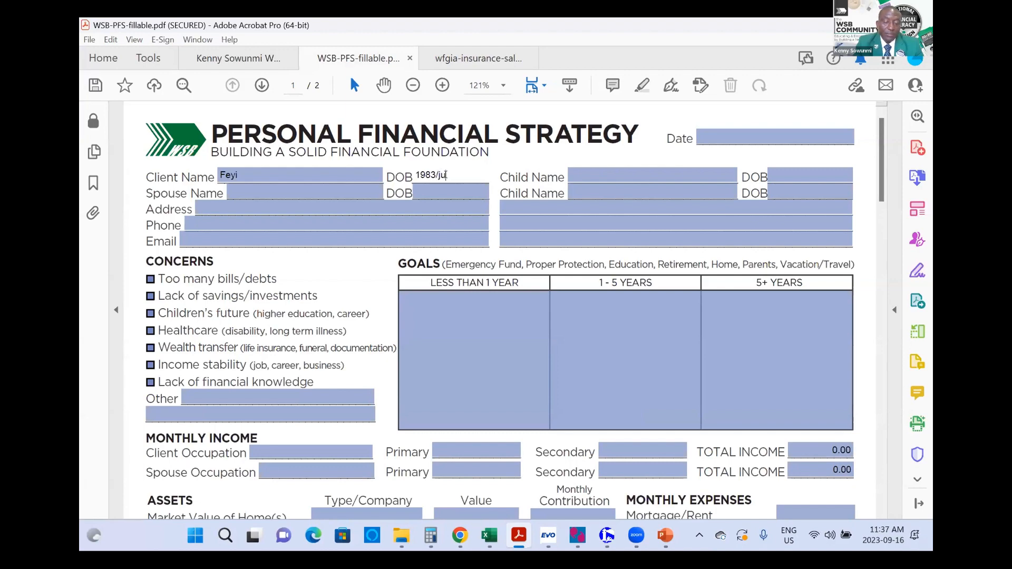
key("Tab")
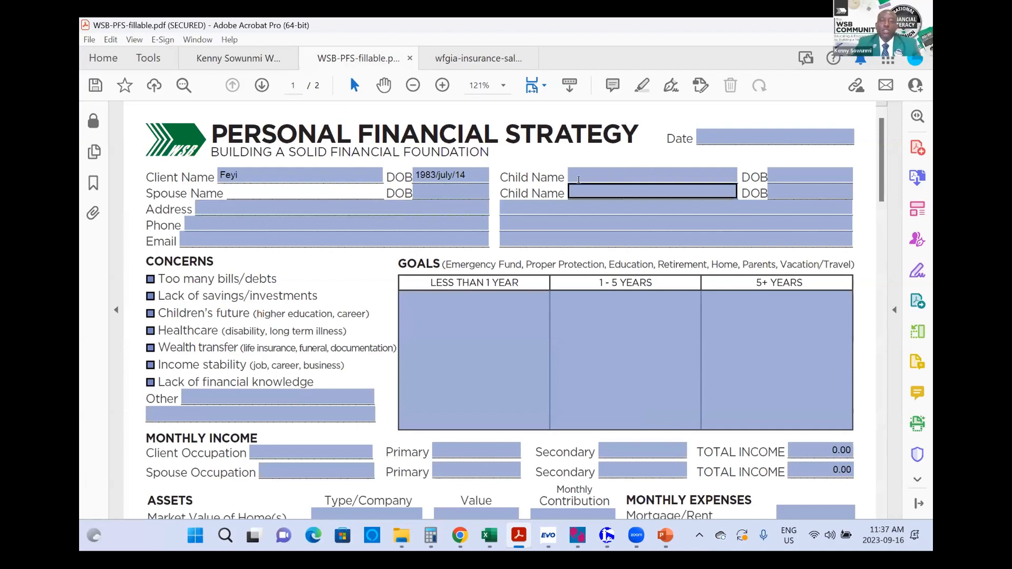
Step: Pick 16 September 2023 from the Date calendar so the field reads 09/16/23
left_click(742, 139)
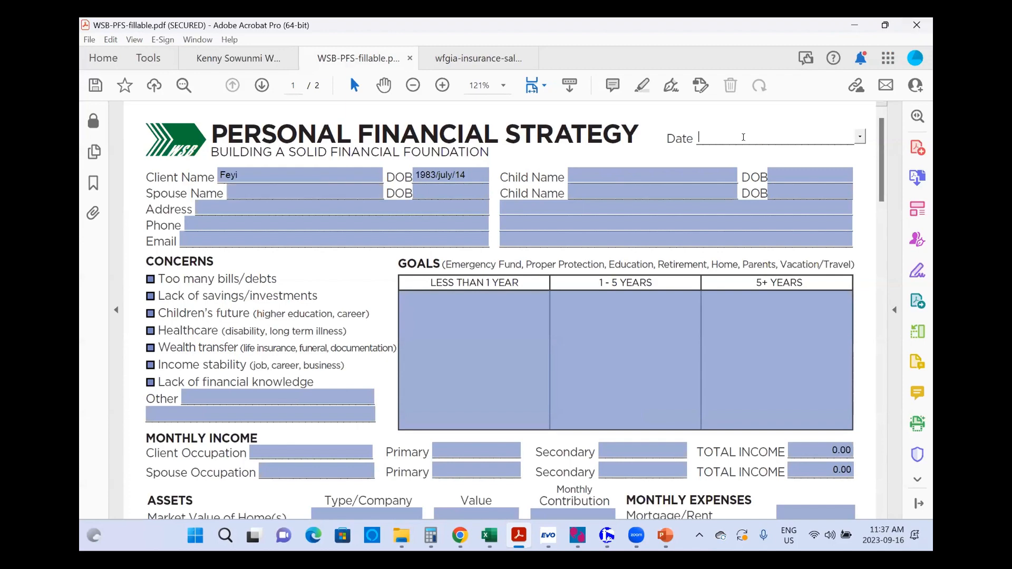
left_click(859, 137)
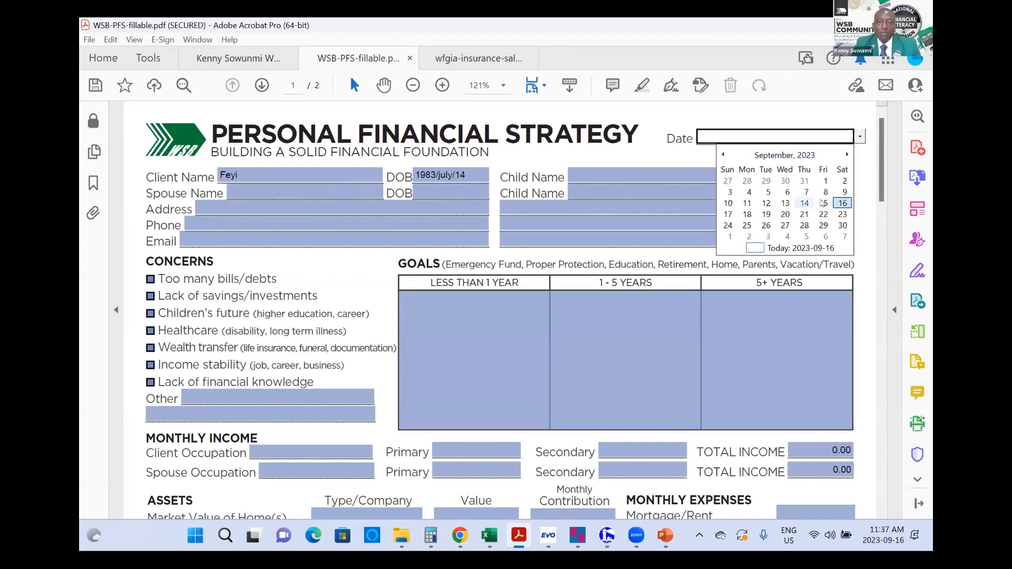
left_click(842, 203)
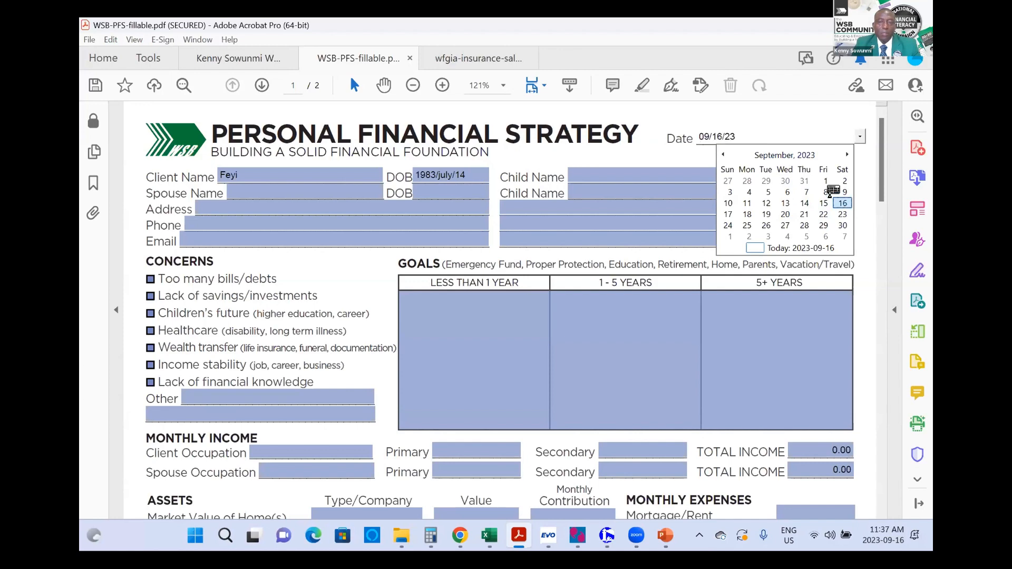
left_click(751, 136)
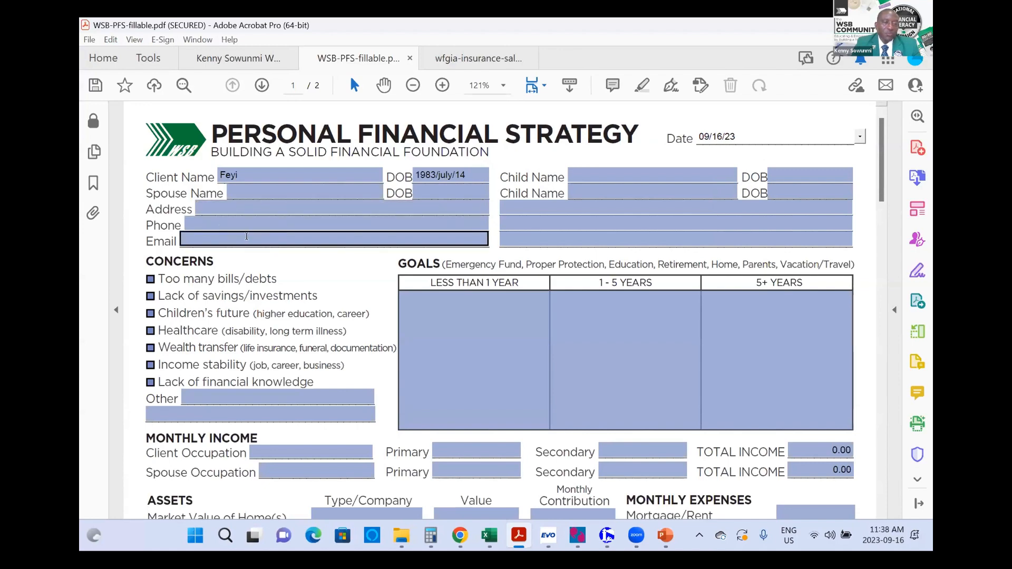
scroll(296, 245, "down", 2)
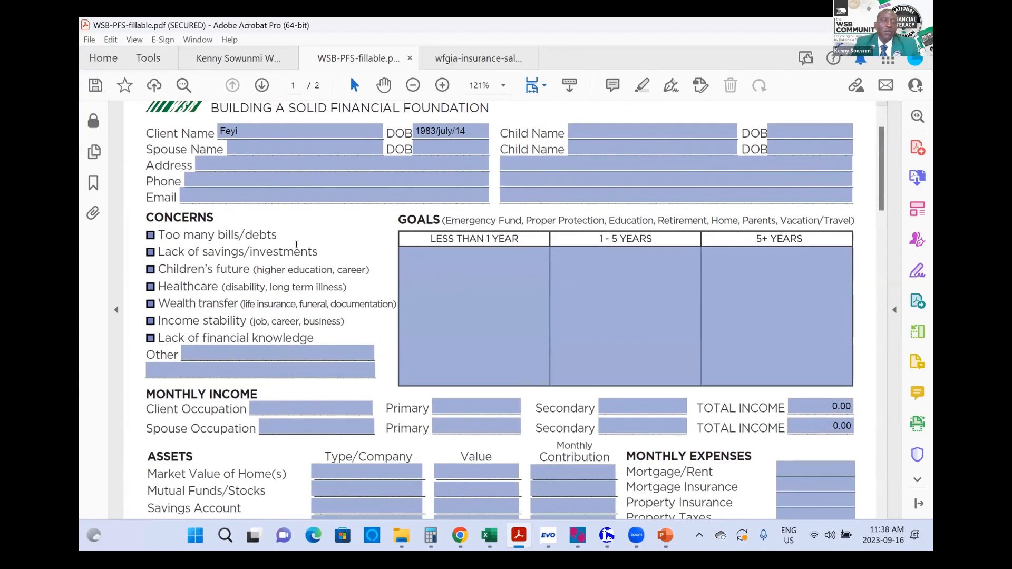
scroll(297, 245, "down", 1)
scroll(298, 238, "down", 2)
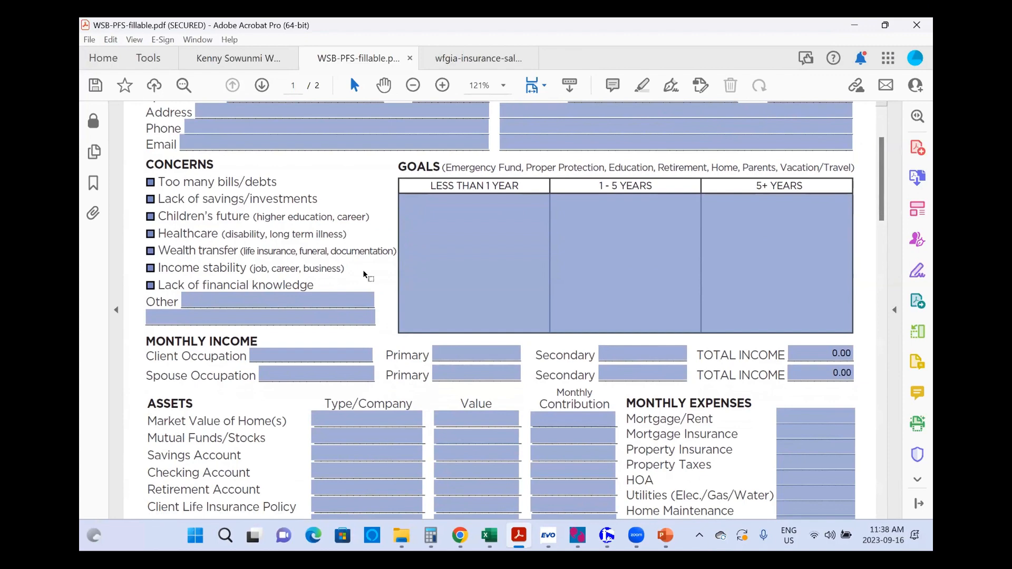
Step: Tick Lack of savings/investments, Income stability and Healthcare under Concerns
left_click(150, 199)
left_click(150, 269)
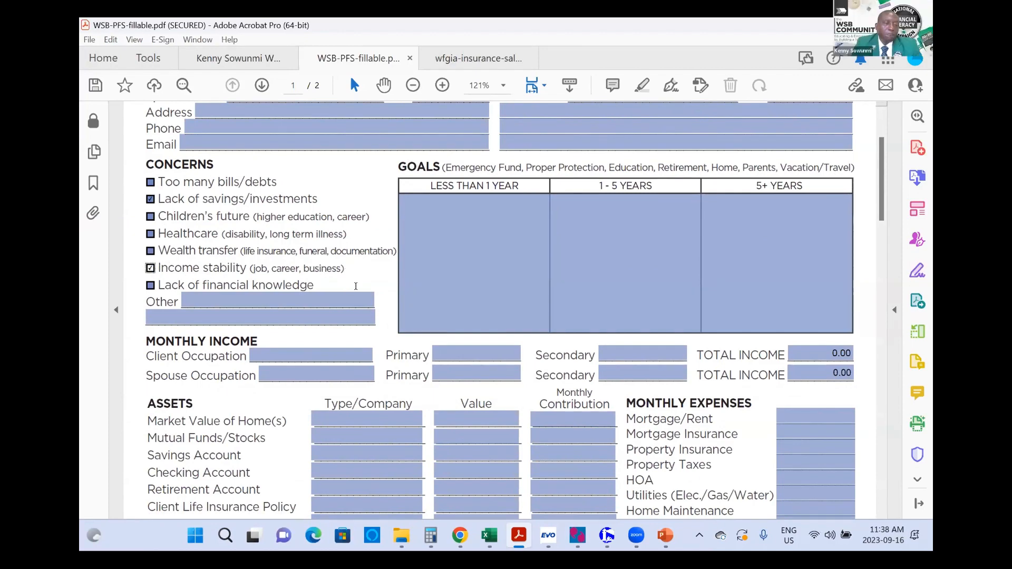
left_click(150, 234)
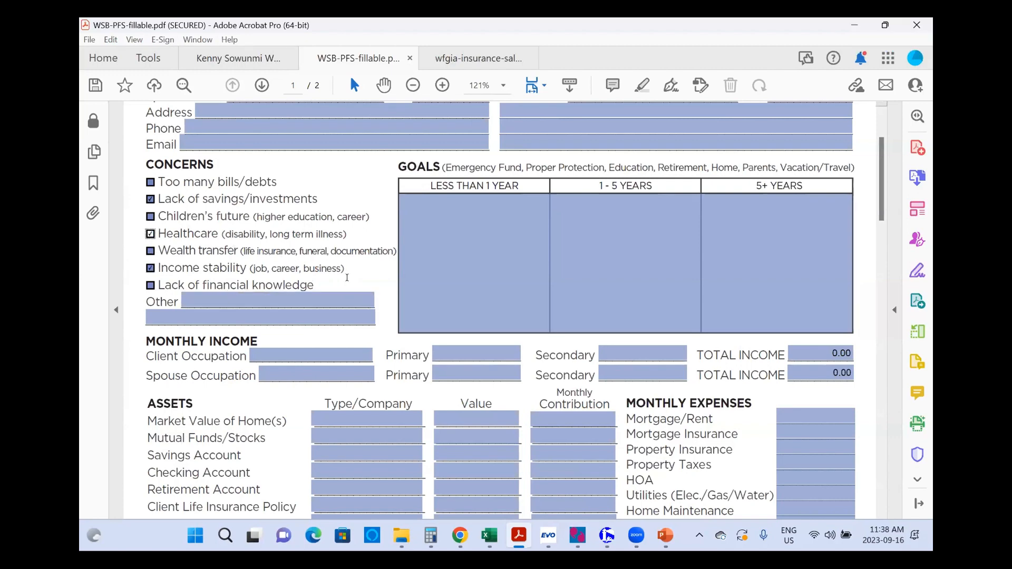
scroll(371, 285, "down", 1)
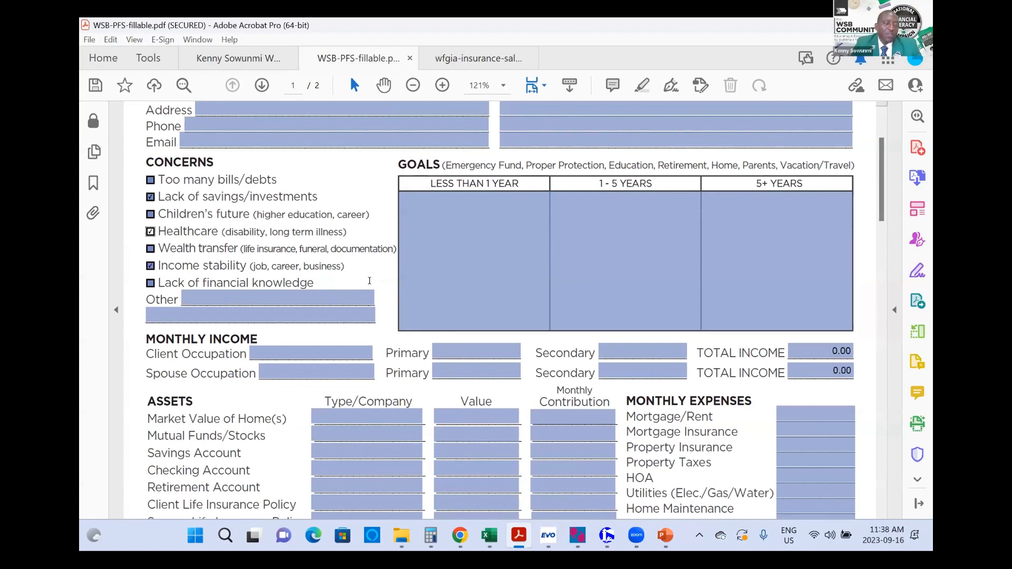
scroll(368, 250, "up", 1)
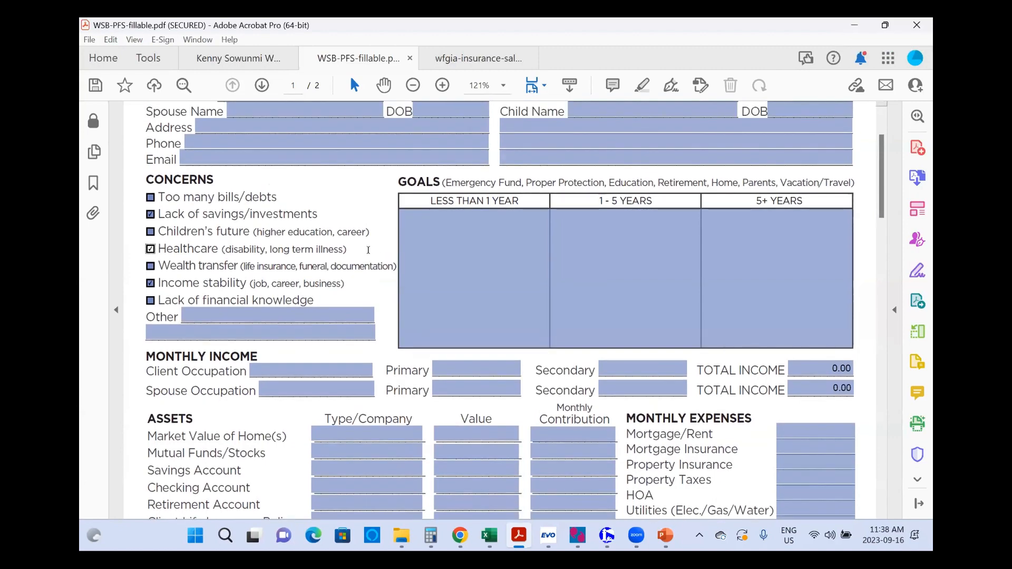
scroll(368, 251, "up", 2)
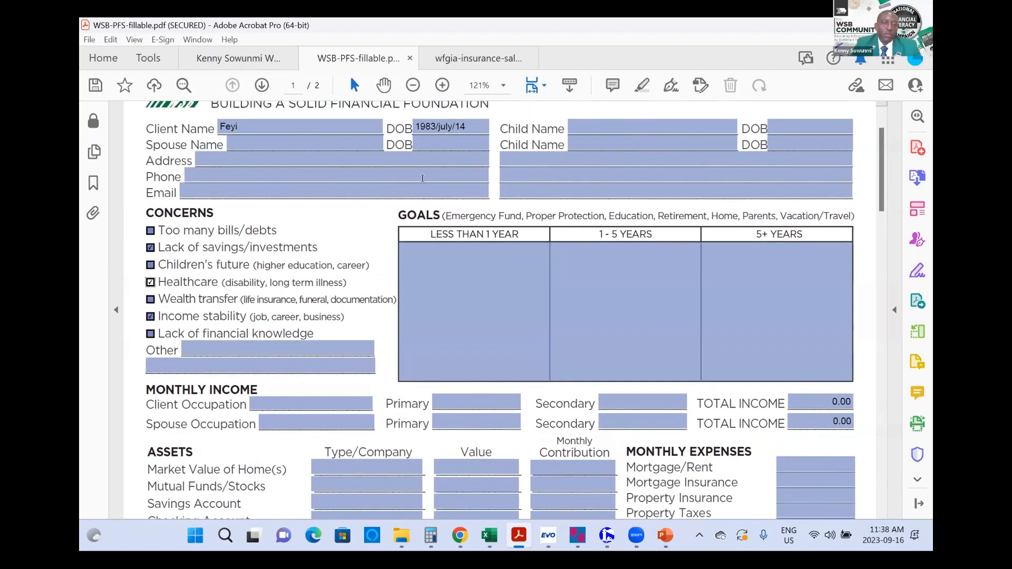
Step: Enter 'Boy 4yrs' and 'Girl 3 yrs' as the two children
left_click(562, 154)
left_click(587, 124)
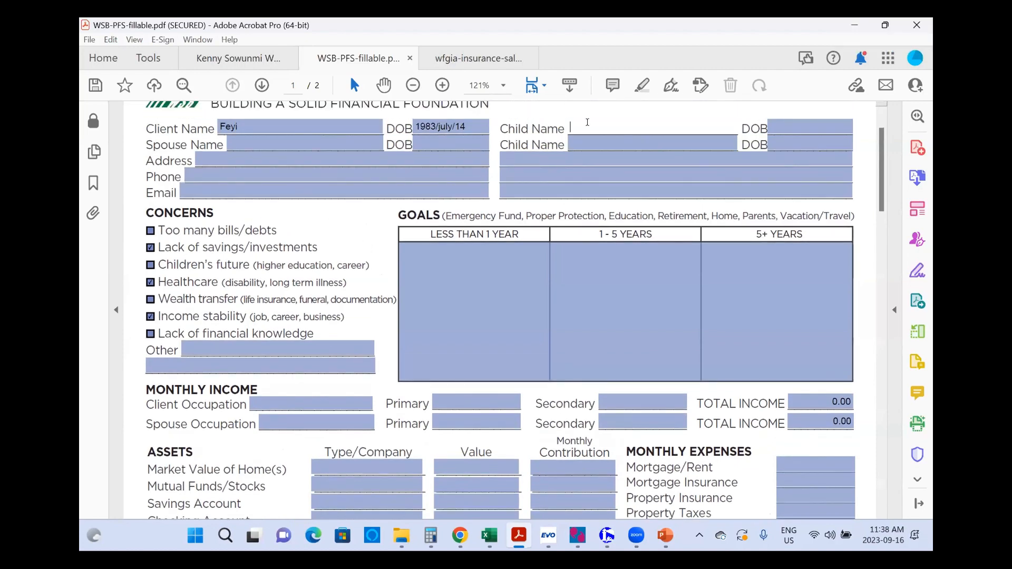
type("Boy ")
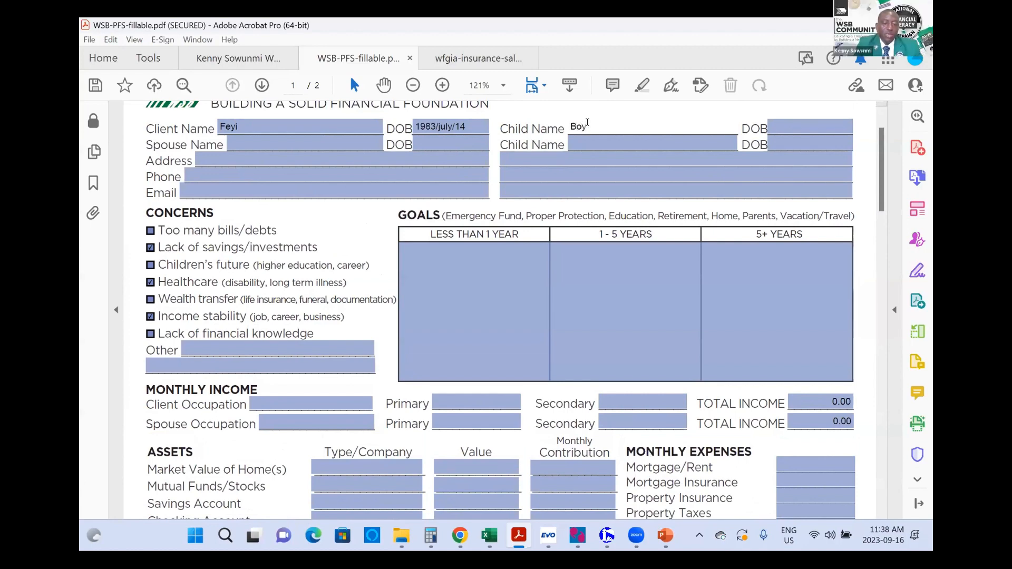
type("4yrs")
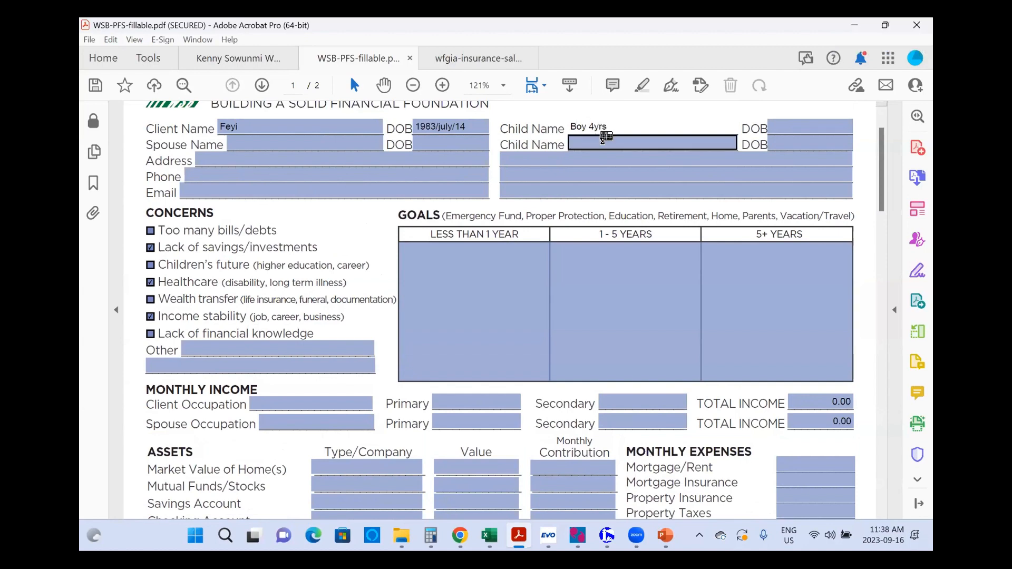
left_click(602, 142)
type("Girl ")
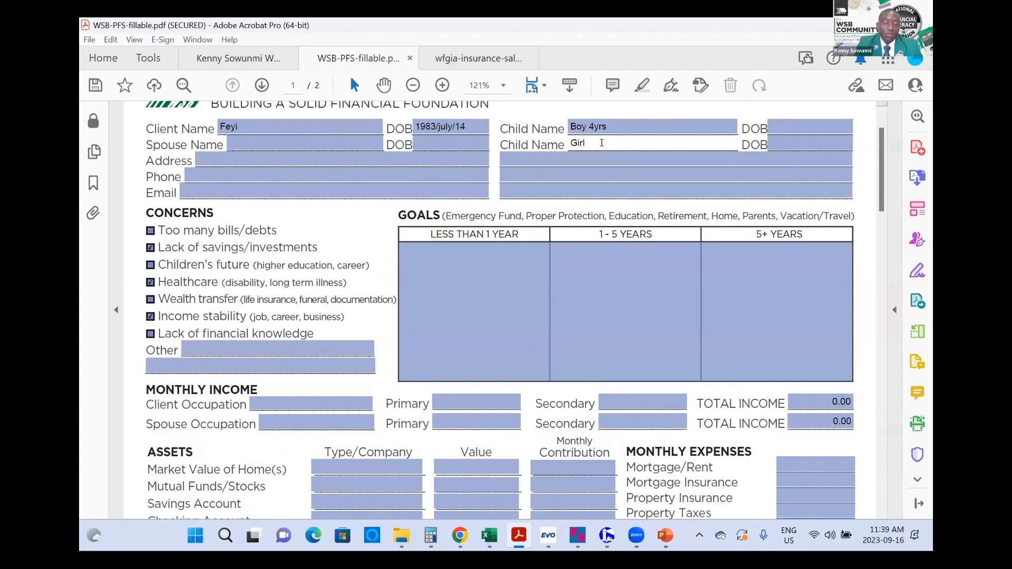
type("3 yrs")
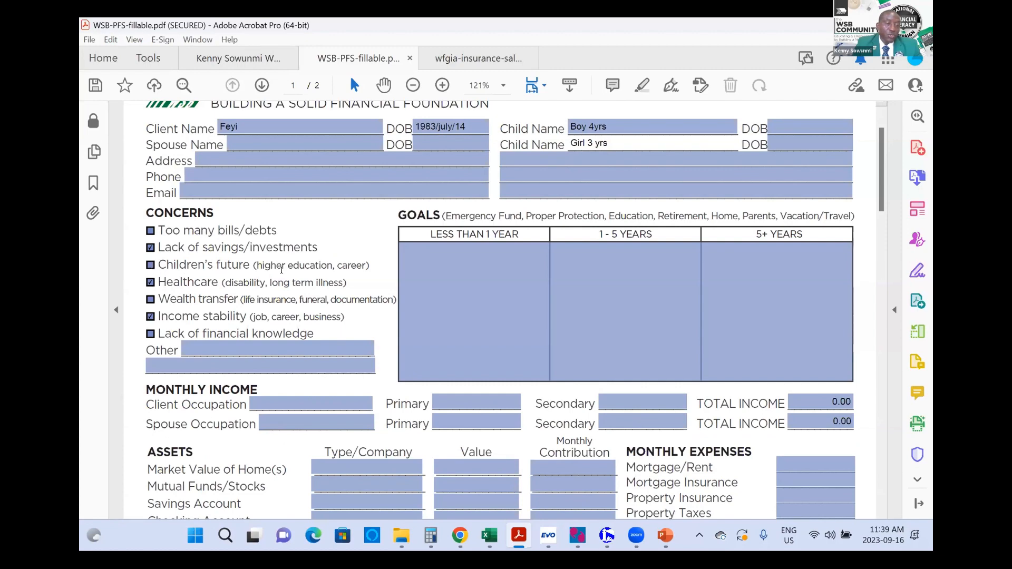
Step: Tick Children's future and Wealth transfer, and enter the spouse's name with age '47 yrs'
left_click(150, 265)
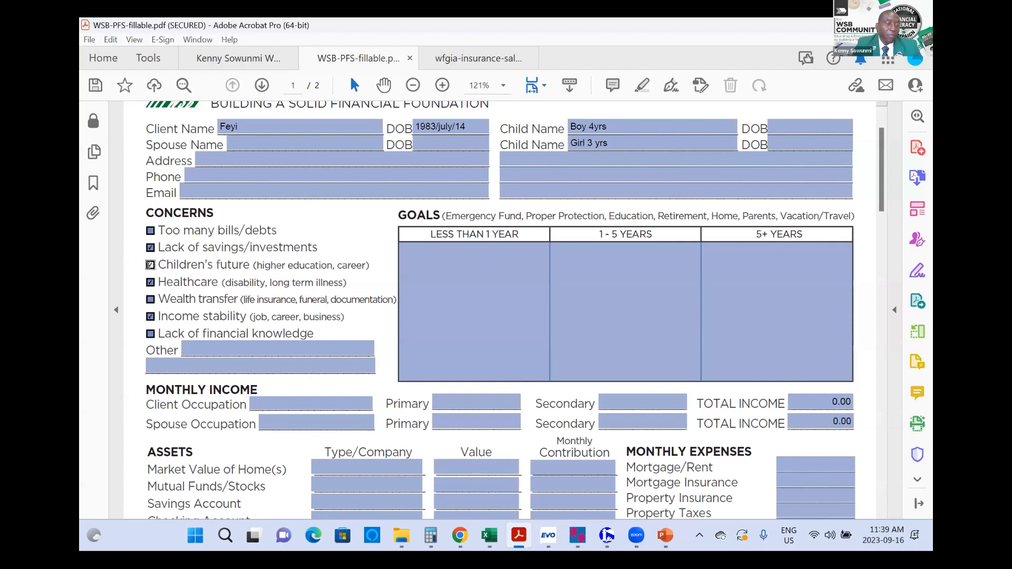
left_click(260, 148)
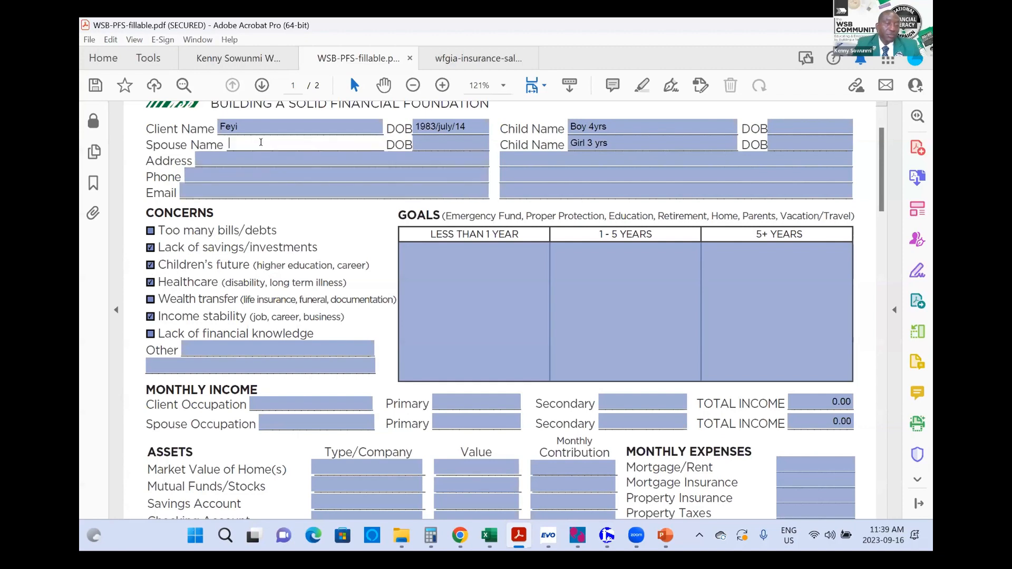
left_click(151, 299)
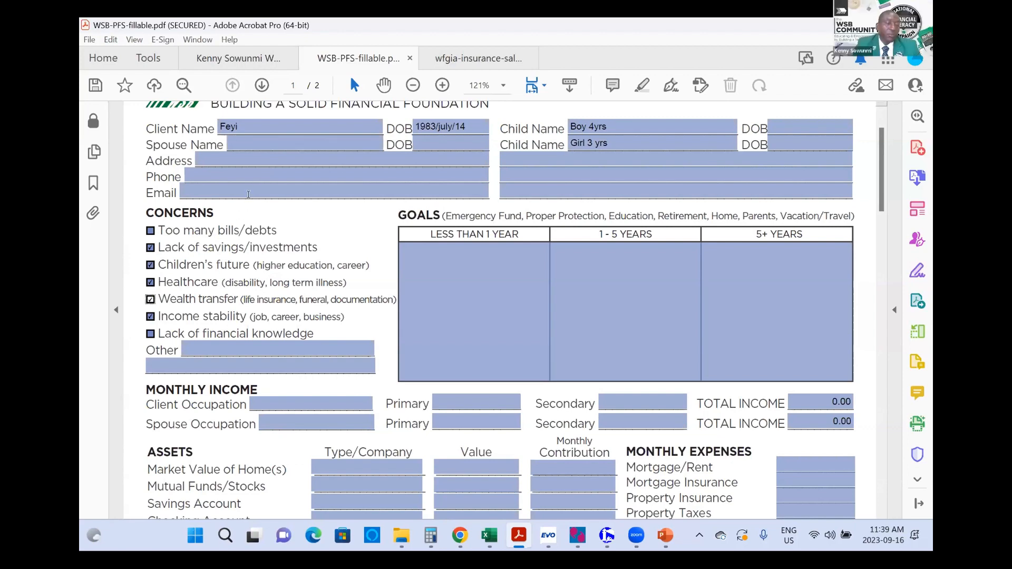
left_click(254, 142)
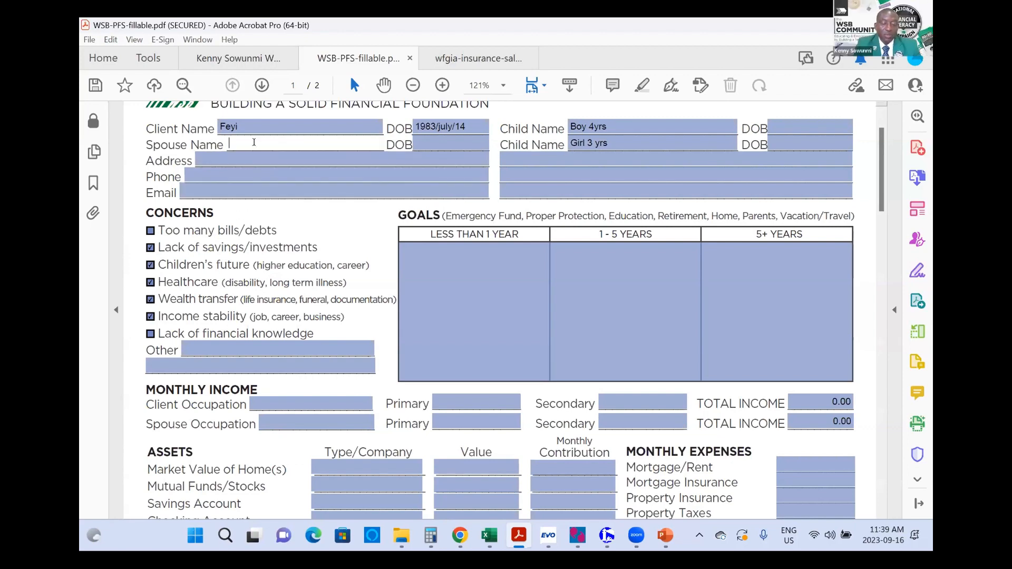
type("Charles")
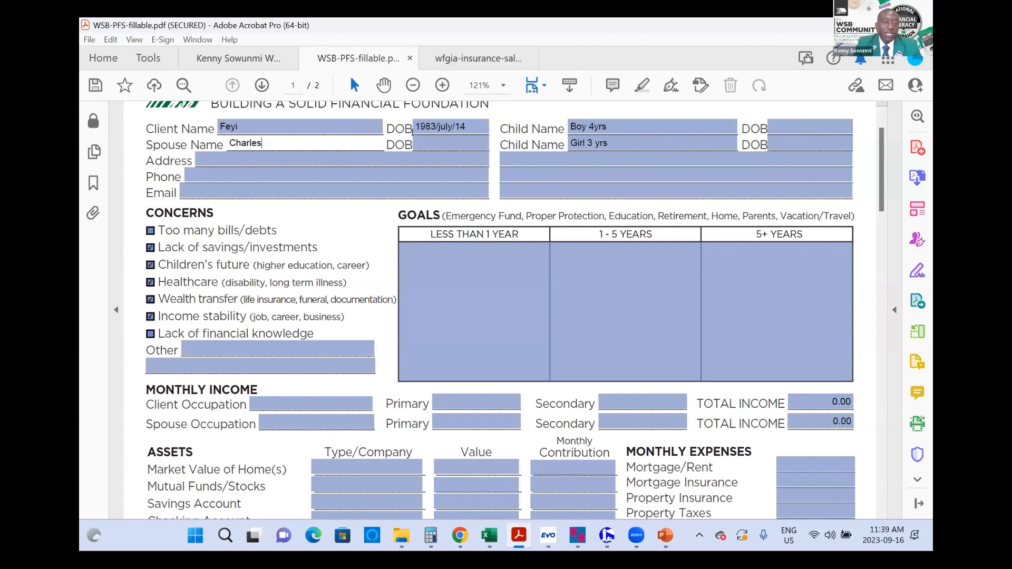
left_click(441, 140)
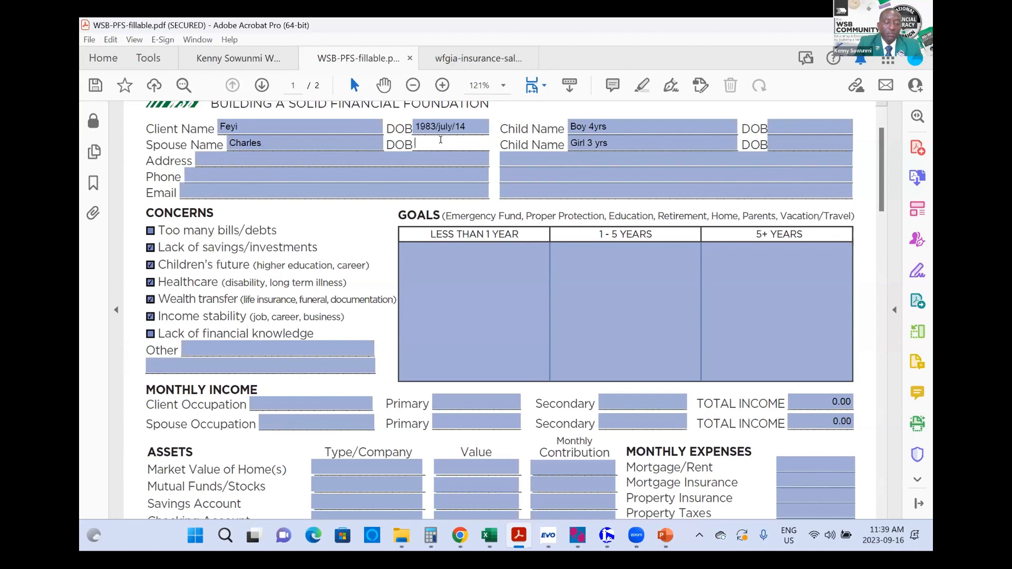
type("47")
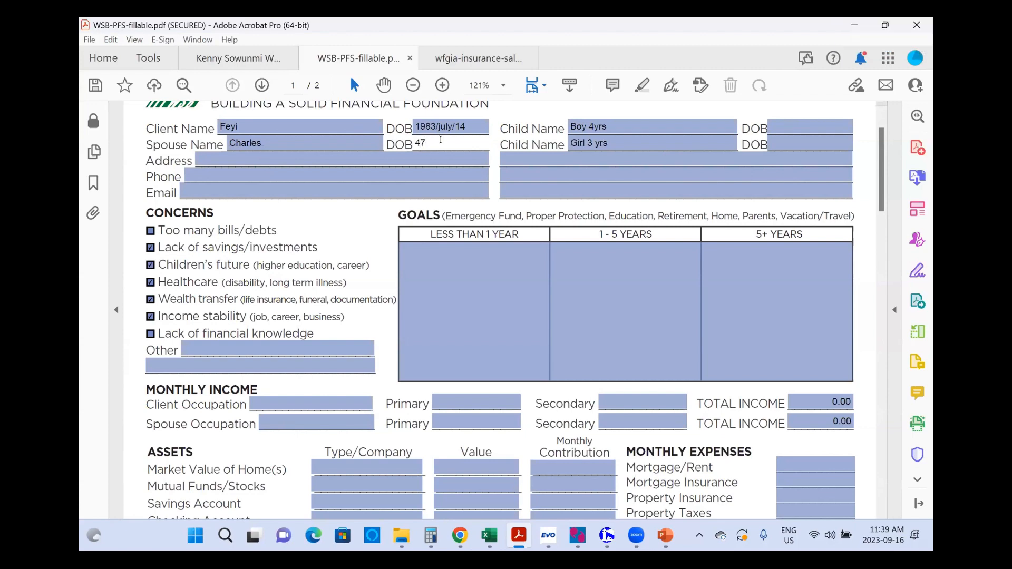
type(" yrs")
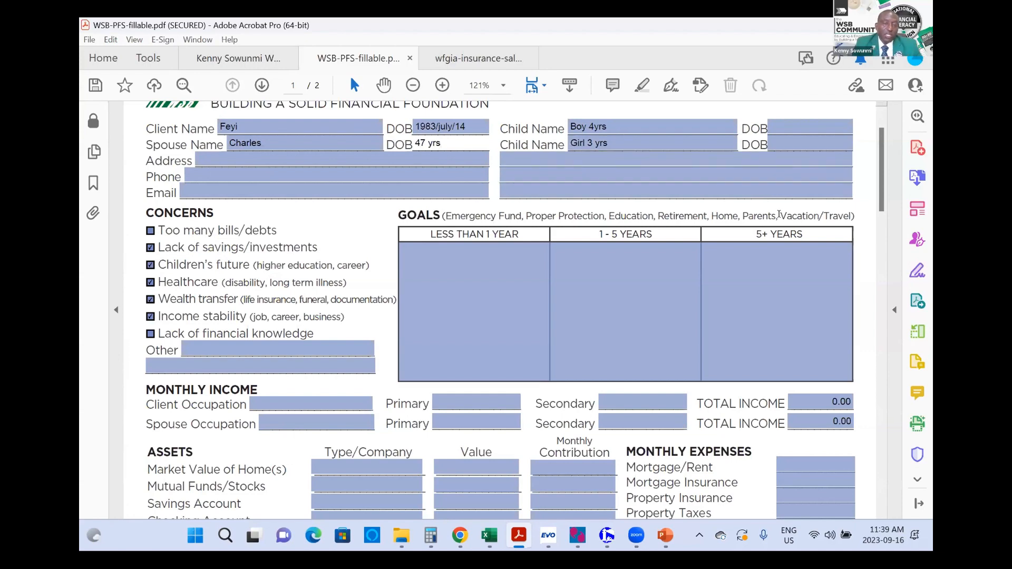
scroll(779, 214, "down", 3)
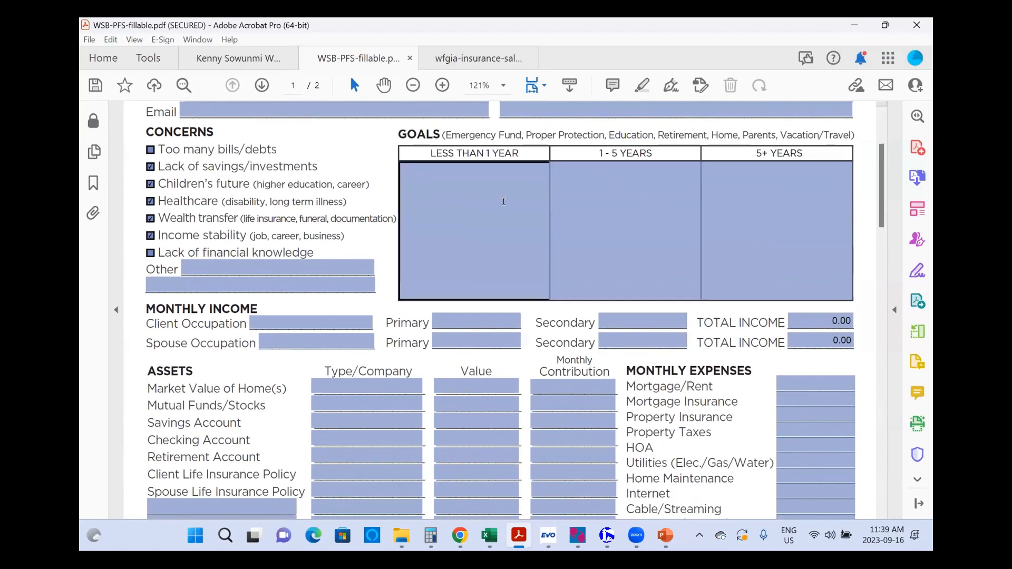
Step: Write 'Own a house.' and 'Proper protection' as the less-than-1-year goals
left_click(471, 189)
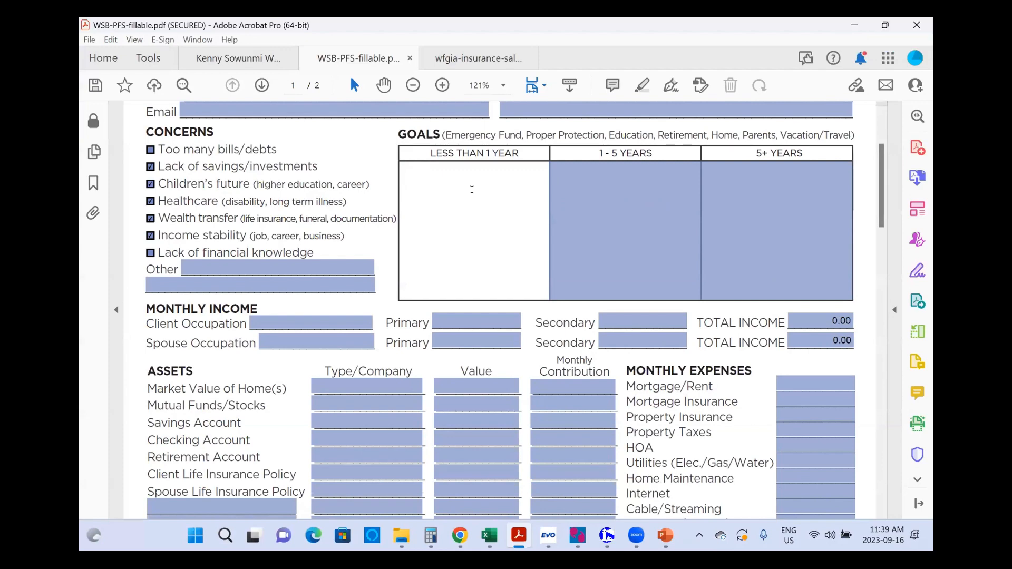
type("Own a house")
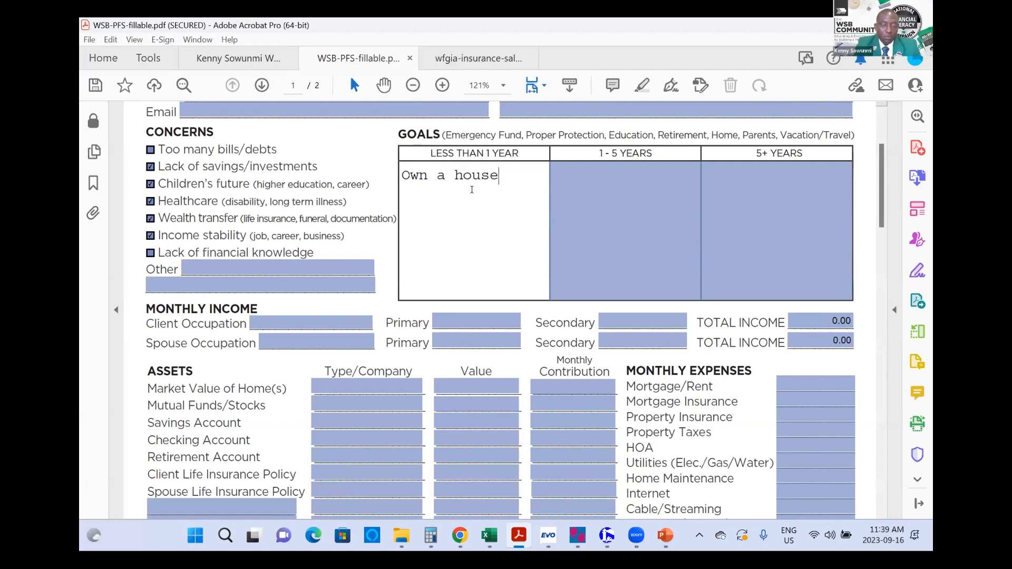
type(".")
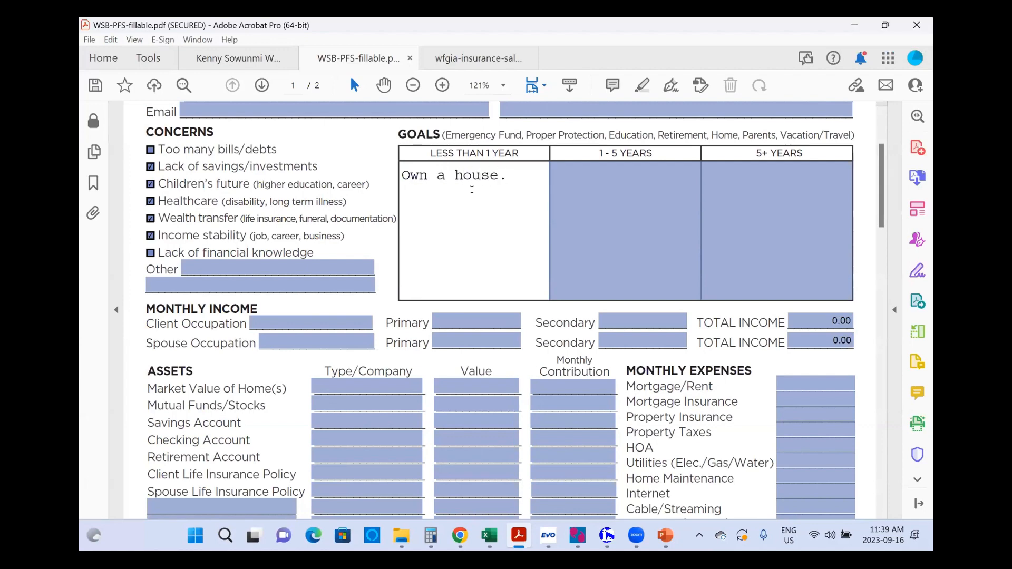
key("Return")
type("Proper p")
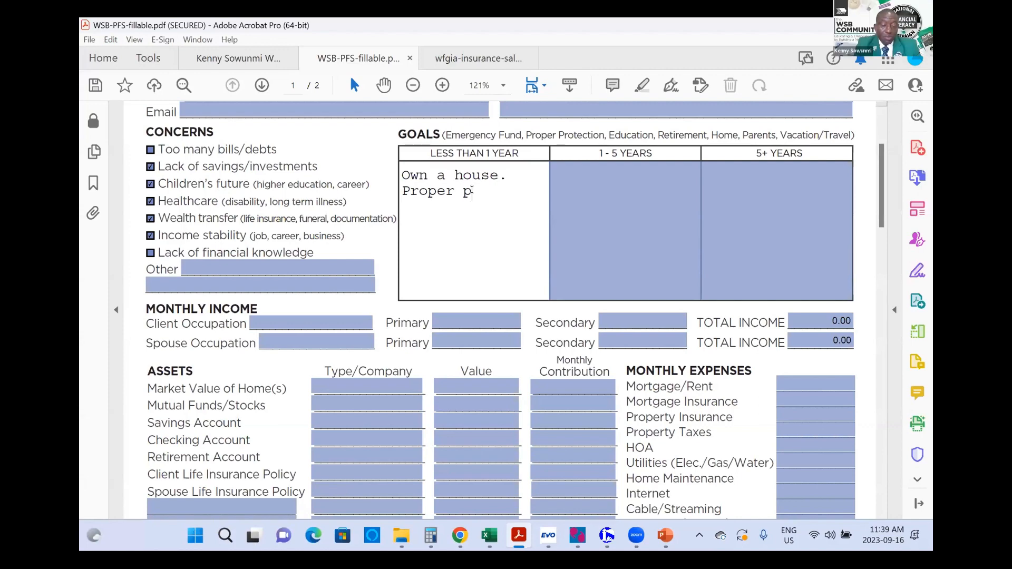
type("rotection")
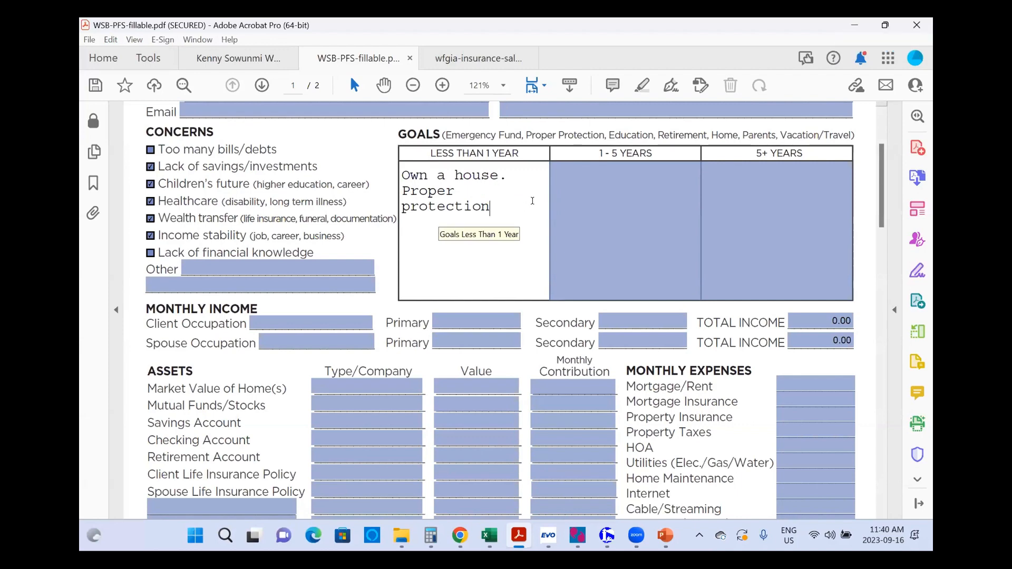
Step: Write 'Build RESP', 'Retirement planning' and 'Health protection' as the 1–5 year goals
left_click(589, 181)
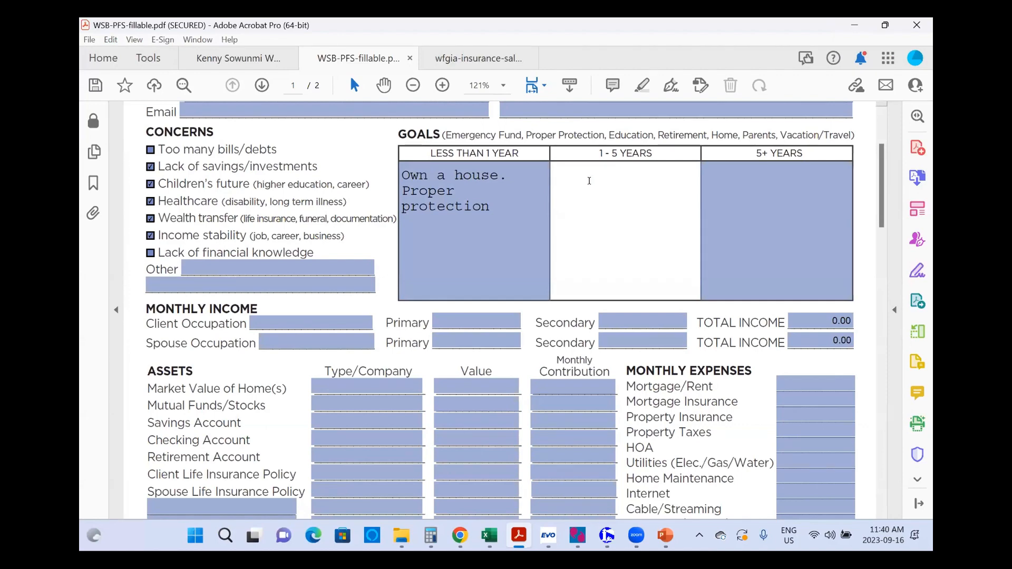
type("Build")
type("RESP")
key("Return")
type("Retiremn")
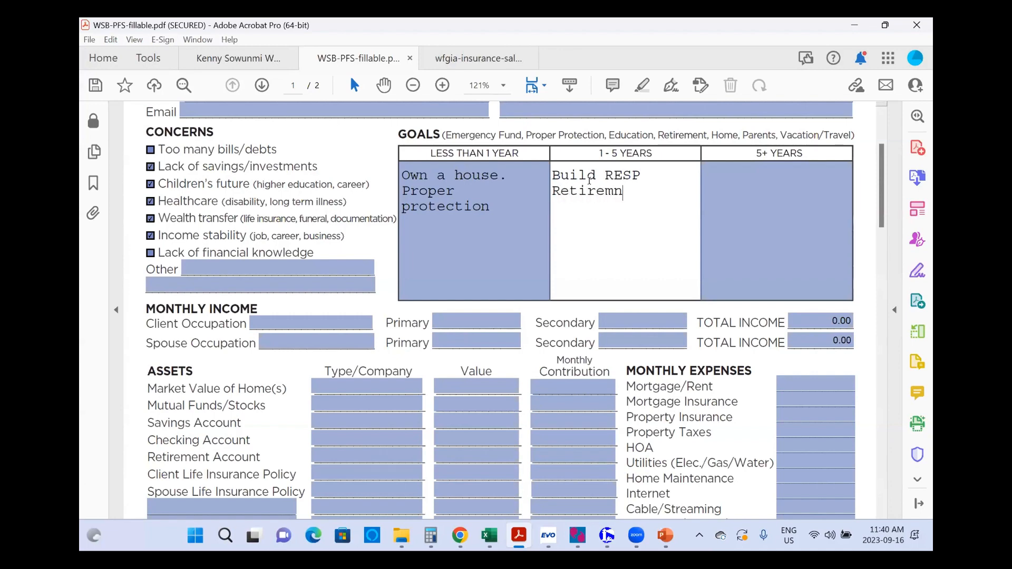
type("t")
key("BackSpace")
key("BackSpace")
key("BackSpace")
type("ent planni")
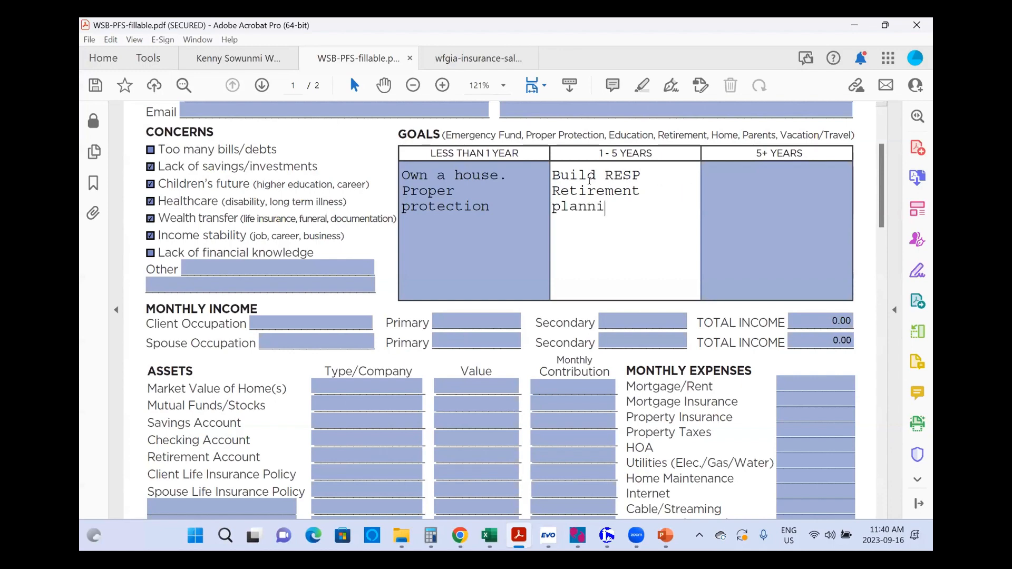
type("ng Hea")
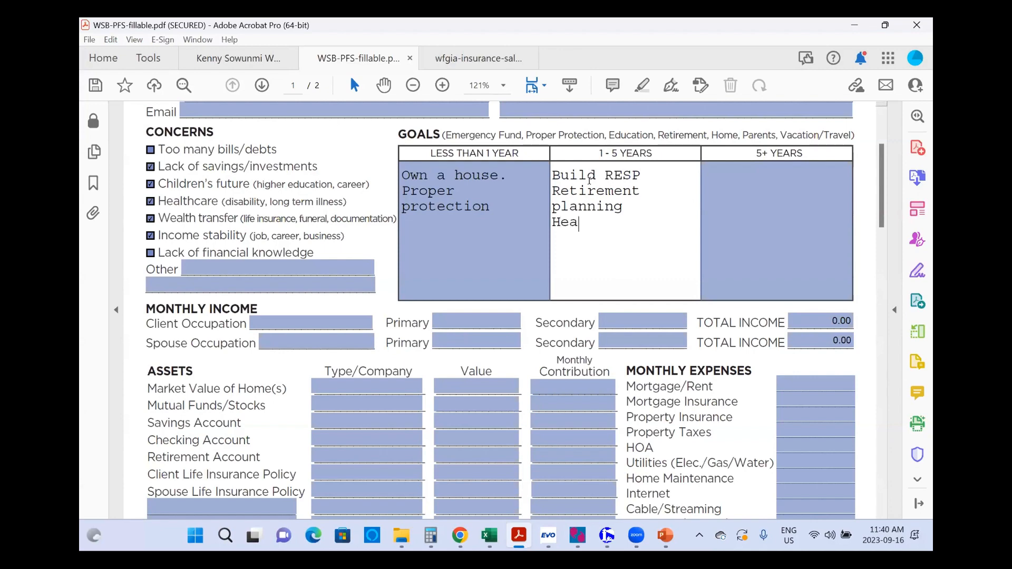
type("lth ")
type("protect")
type("ion")
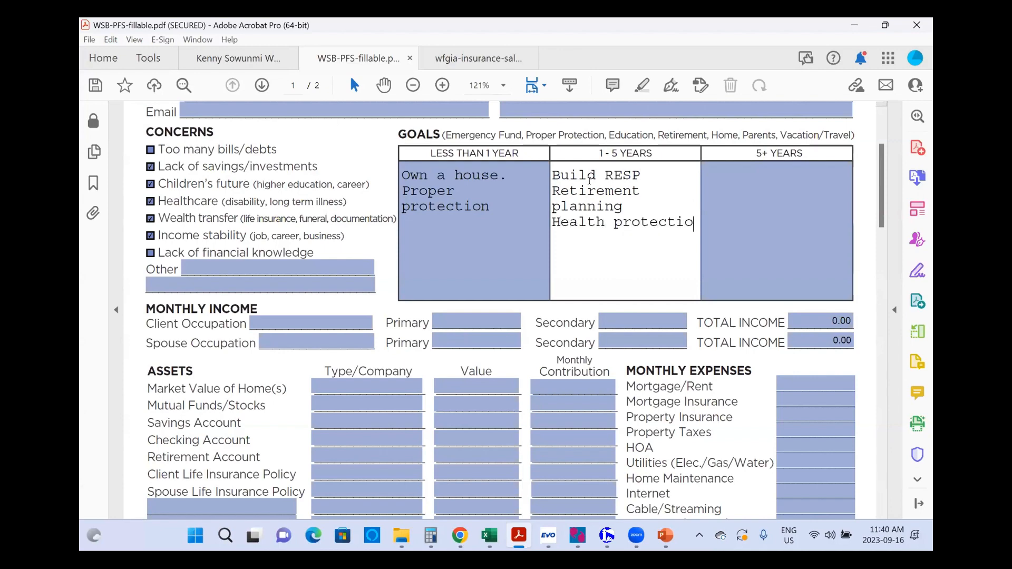
Step: Enter 'Consolidate and have proper assets.' and 'Wealth Transfer plan' as the 5+ year goals
left_click(735, 175)
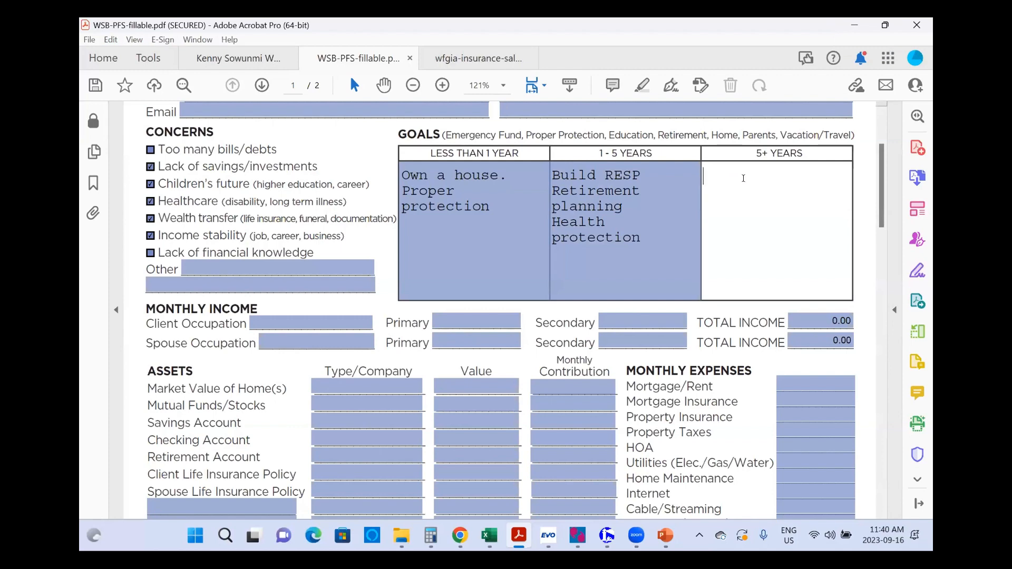
type("Consolidate")
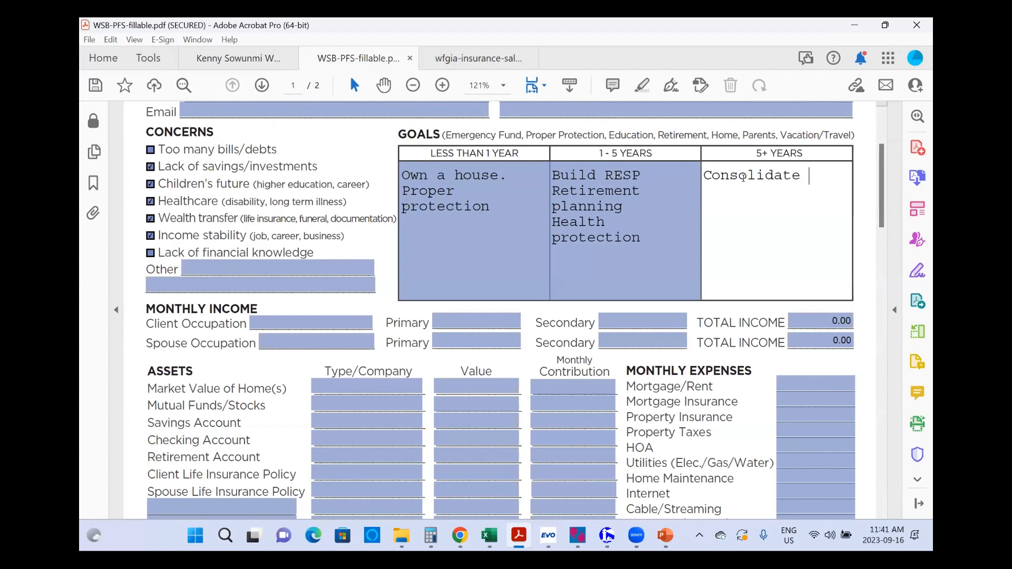
type(" and have p")
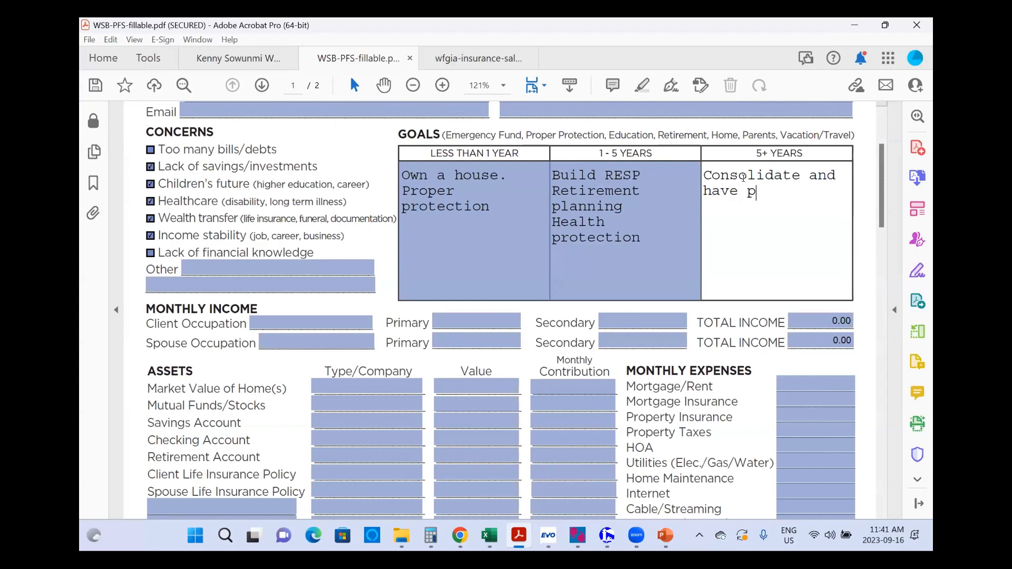
type("roper")
type("assets")
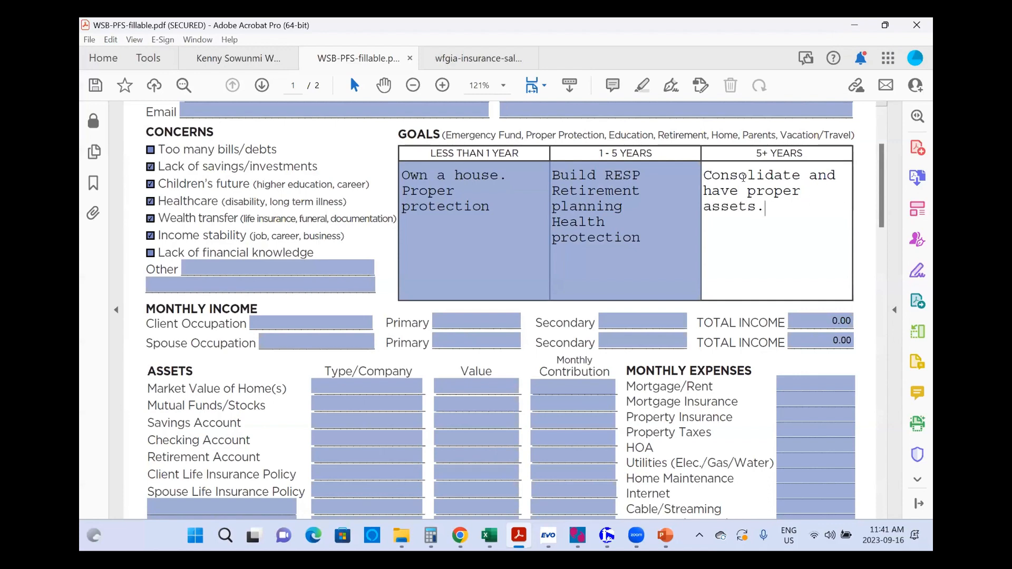
type(".")
key("Return")
type("Wealth Transfer")
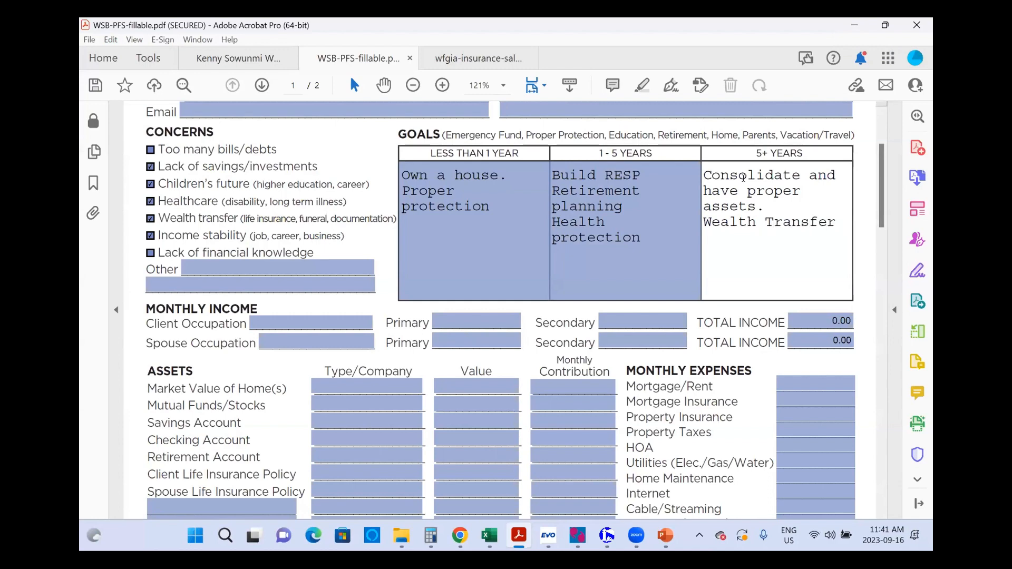
type(" st")
key("BackSpace")
key("BackSpace")
type("plan")
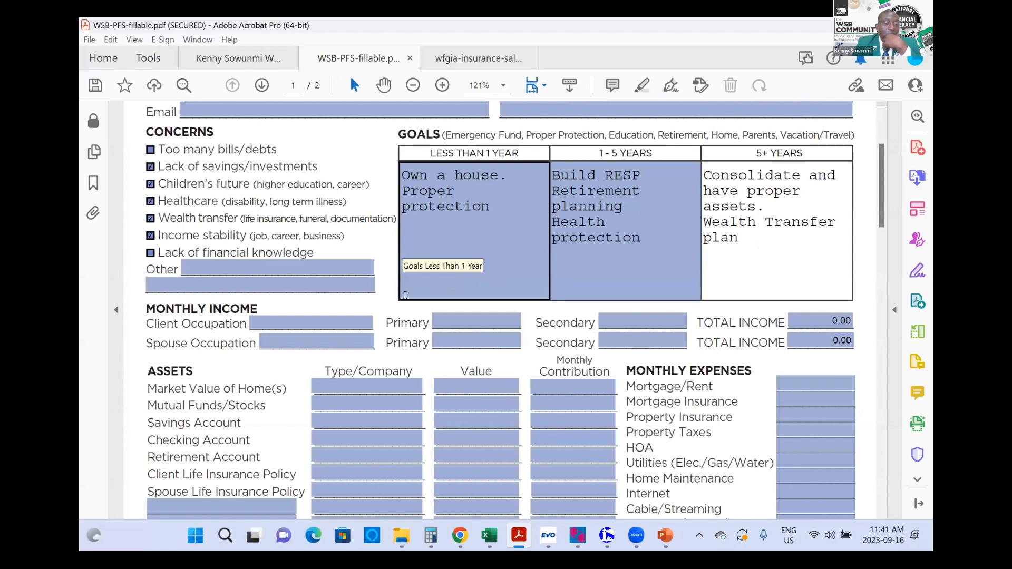
Step: Record the client's occupation as 'Reaseacher' with 5,000.00 primary monthly income
left_click(355, 319)
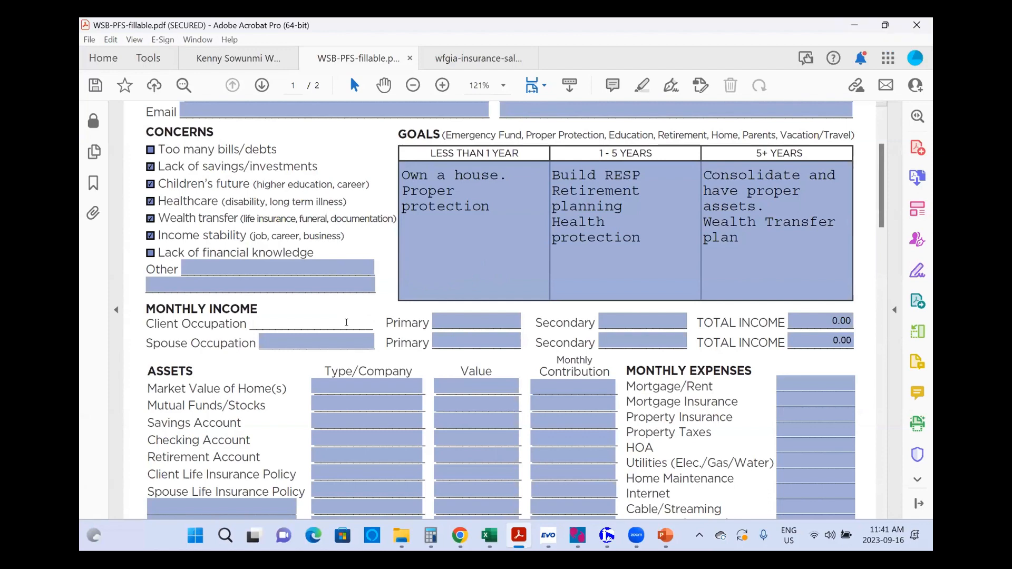
type("Reasea")
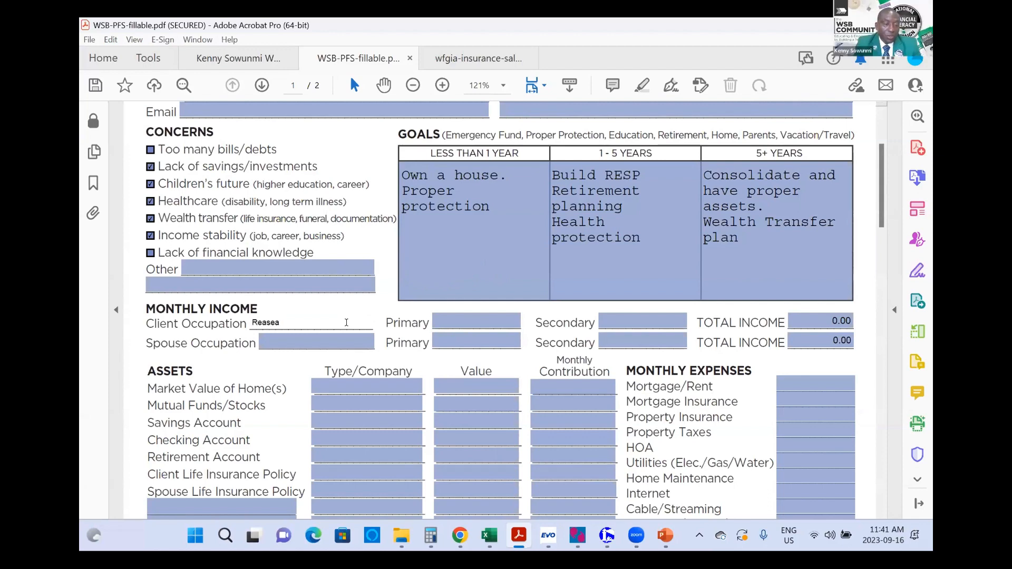
type("cher")
left_click(438, 322)
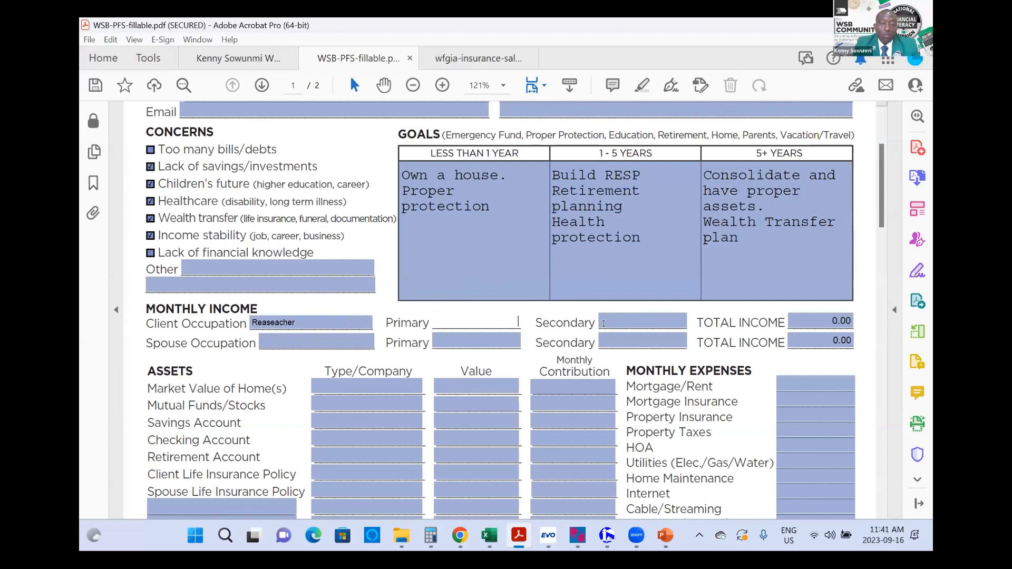
key("Tab")
left_click(468, 322)
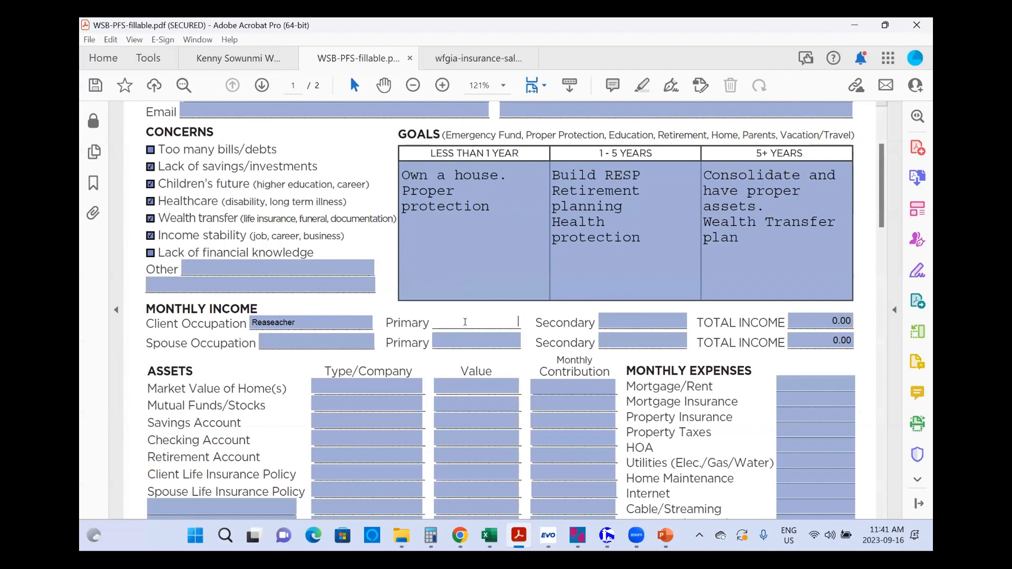
type("5000")
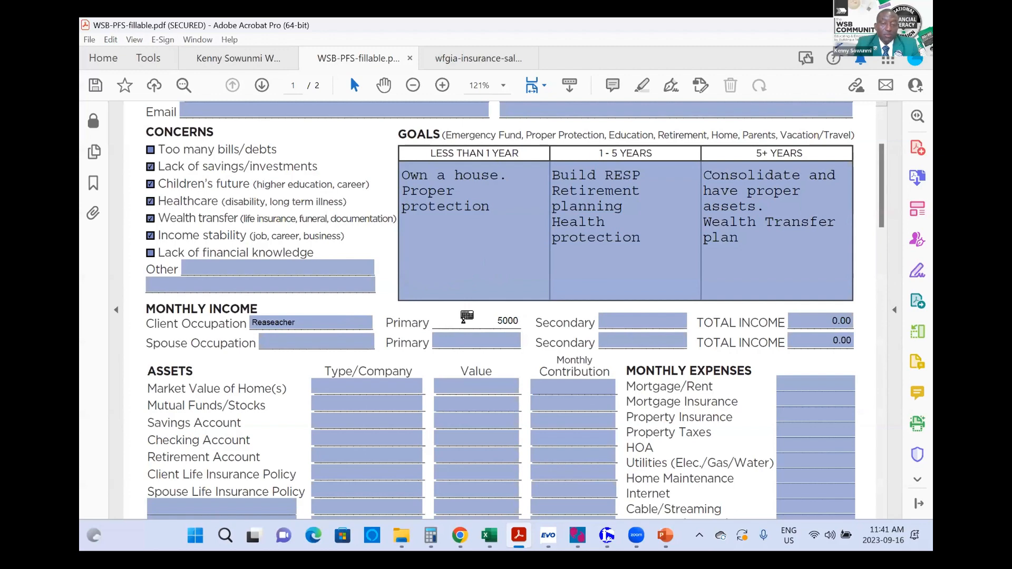
key("Tab")
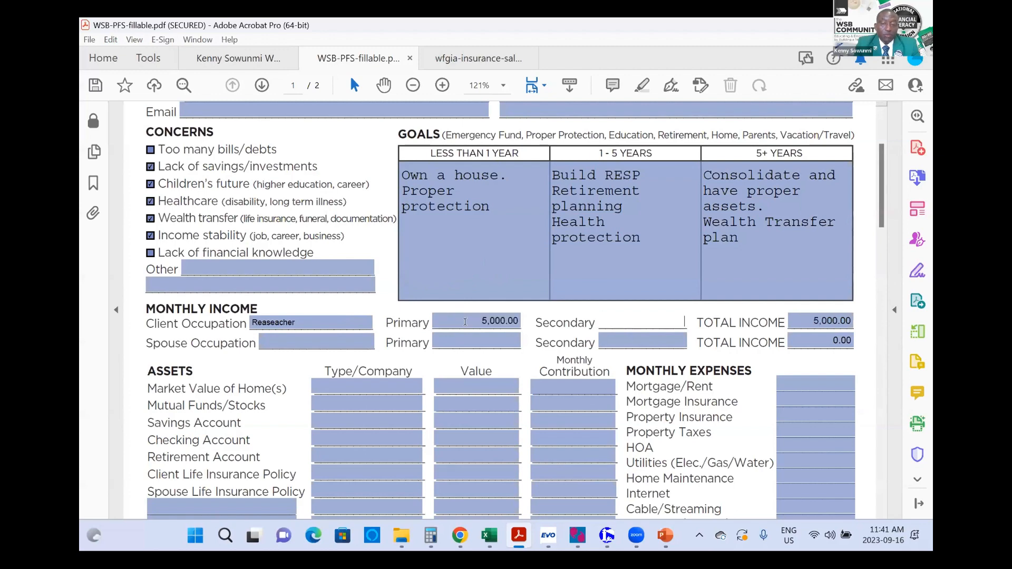
Step: Record the spouse's occupation as 'Engineer' with 10,000.00 primary monthly income
left_click(319, 336)
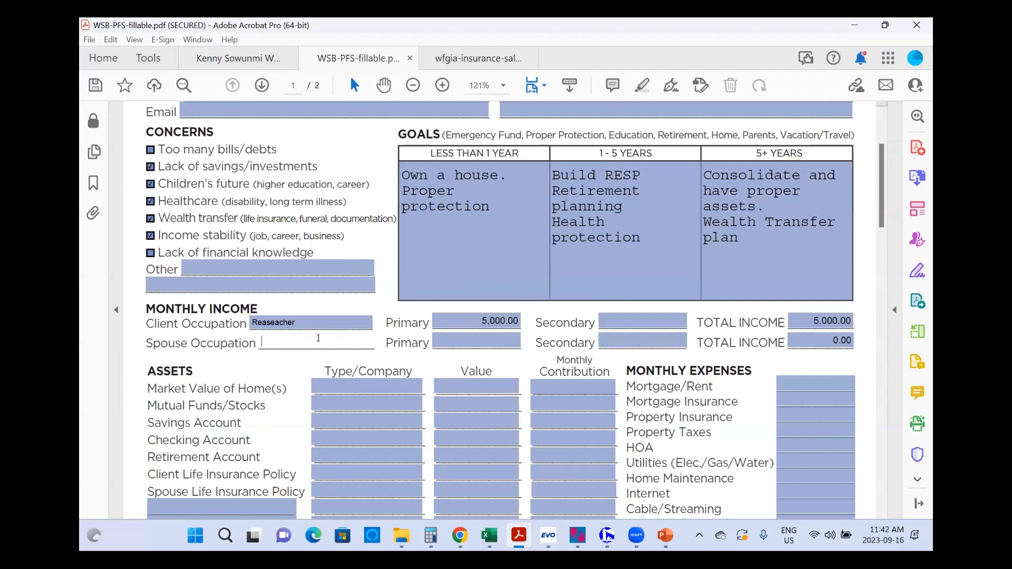
type("Engineer")
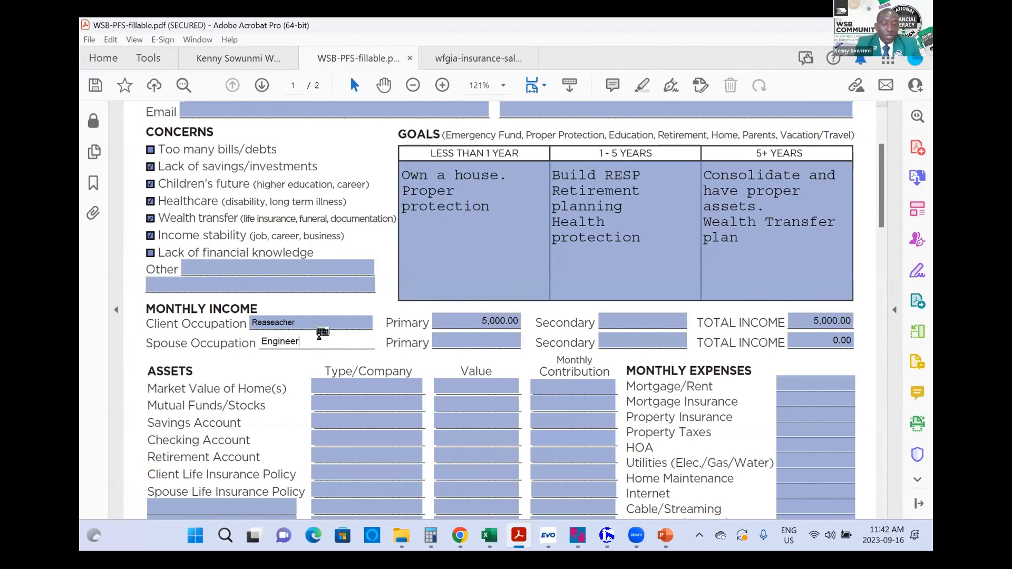
key("Tab")
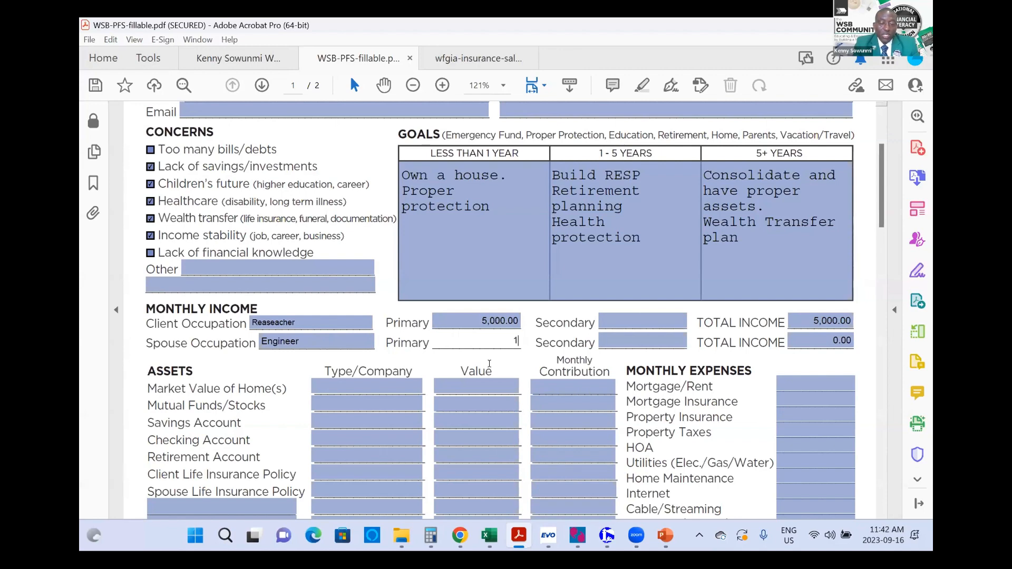
type("10000")
key("Tab")
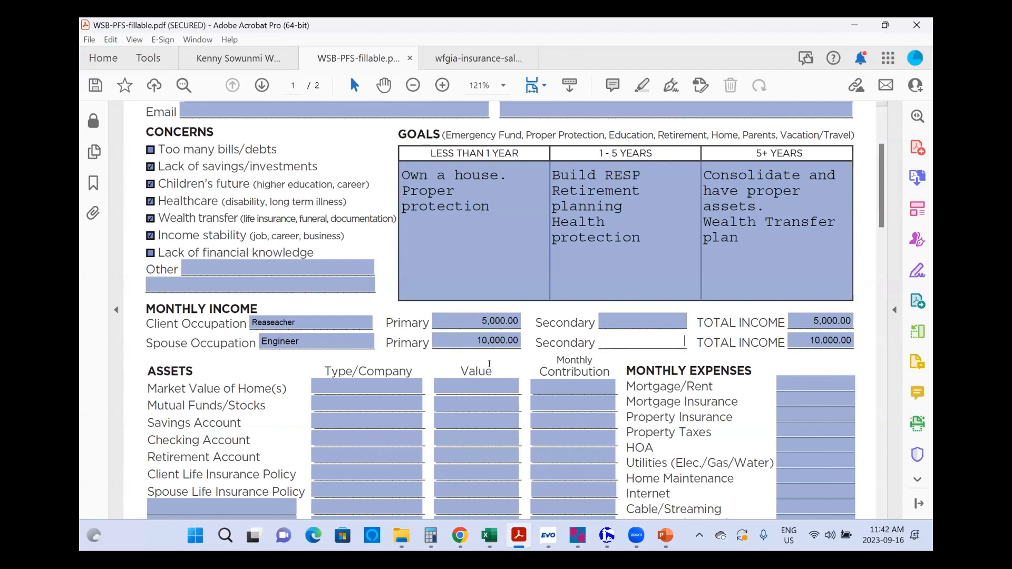
Step: Enter 2,300.00 as the Mortgage/Rent amount under Monthly Expenses
scroll(507, 354, "down", 1)
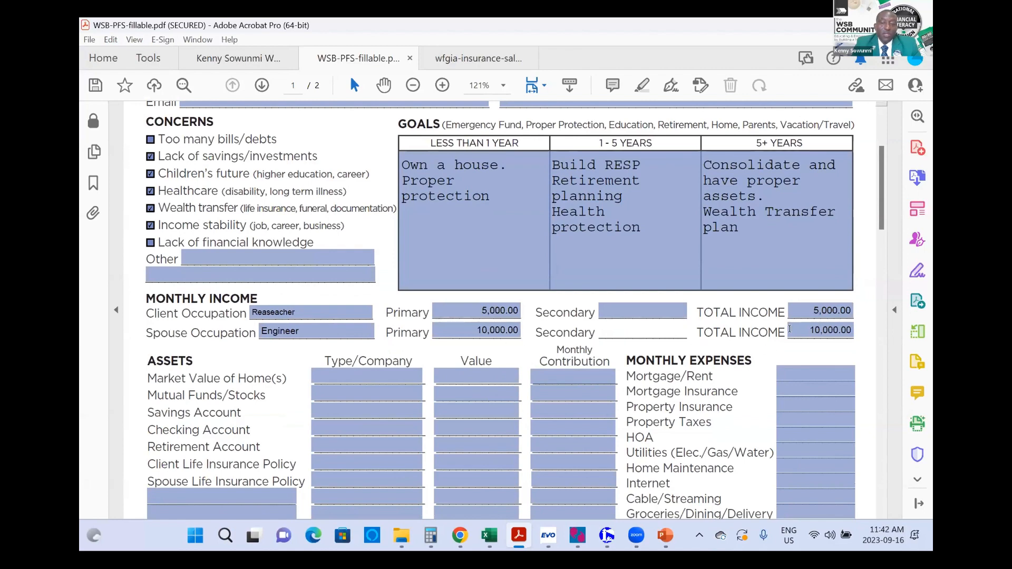
scroll(789, 358, "down", 5)
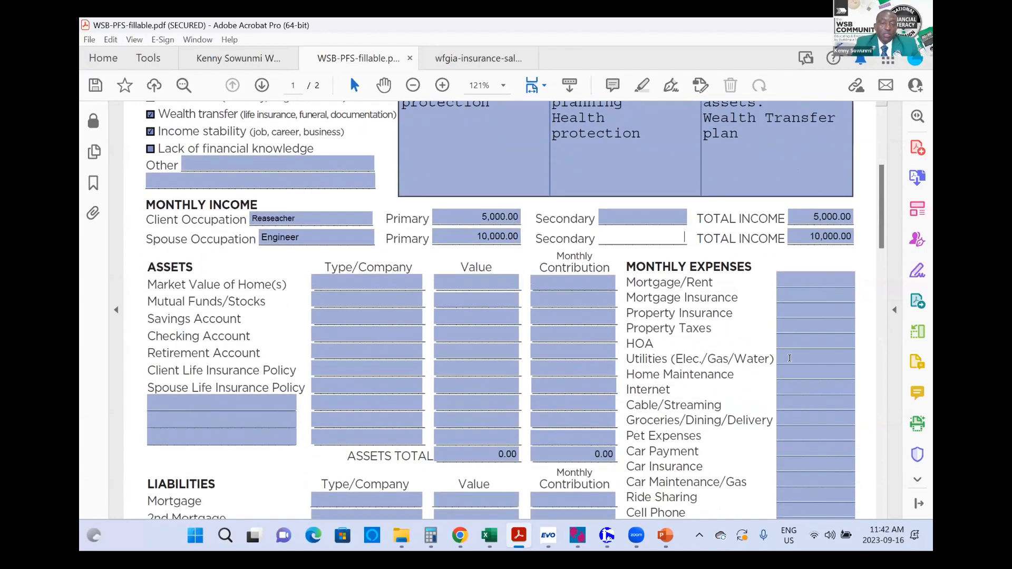
scroll(790, 358, "down", 3)
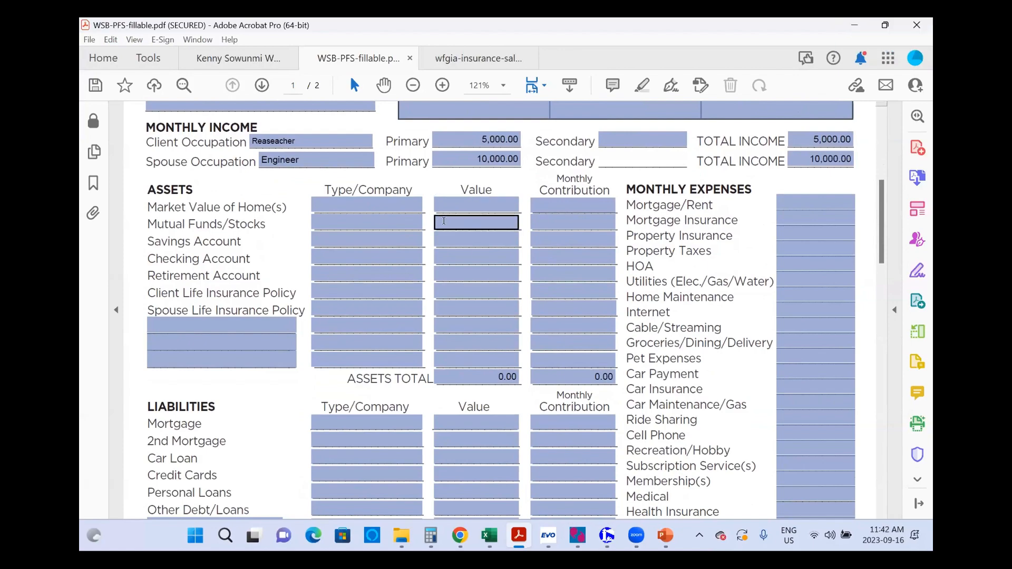
scroll(444, 221, "up", 1)
scroll(444, 220, "up", 3)
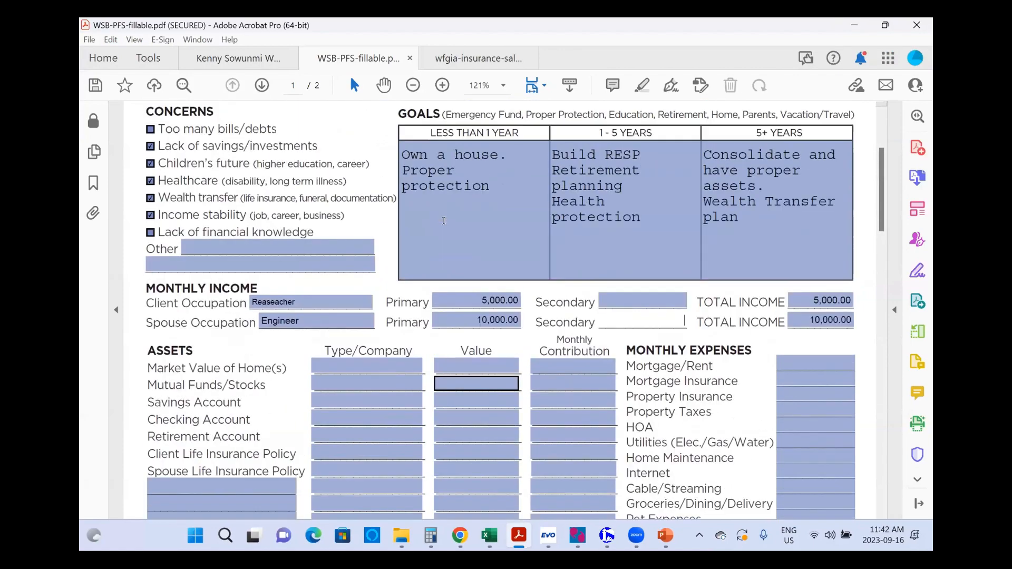
scroll(445, 188, "down", 3)
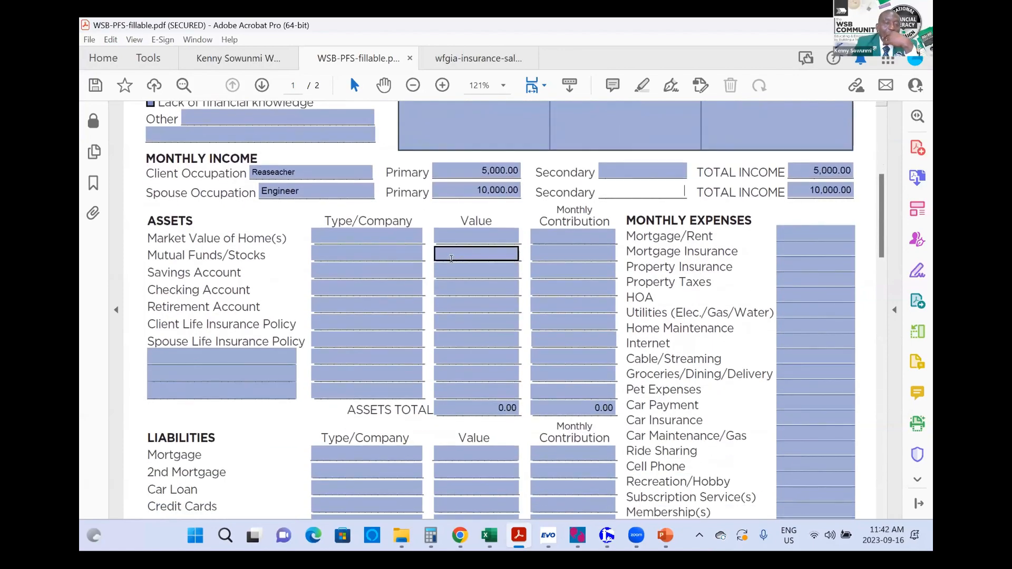
left_click(792, 216)
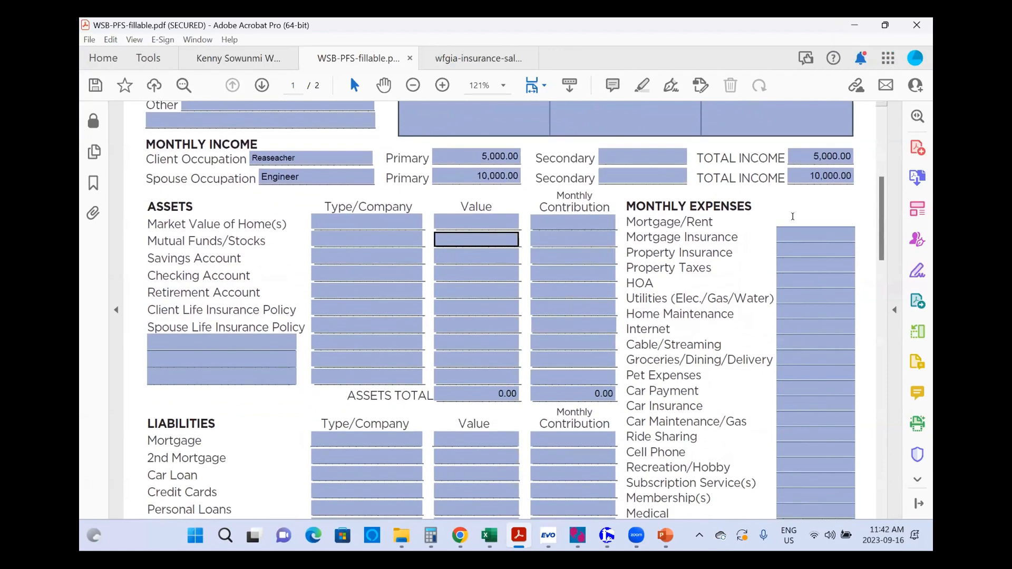
type("2,300")
key("Tab")
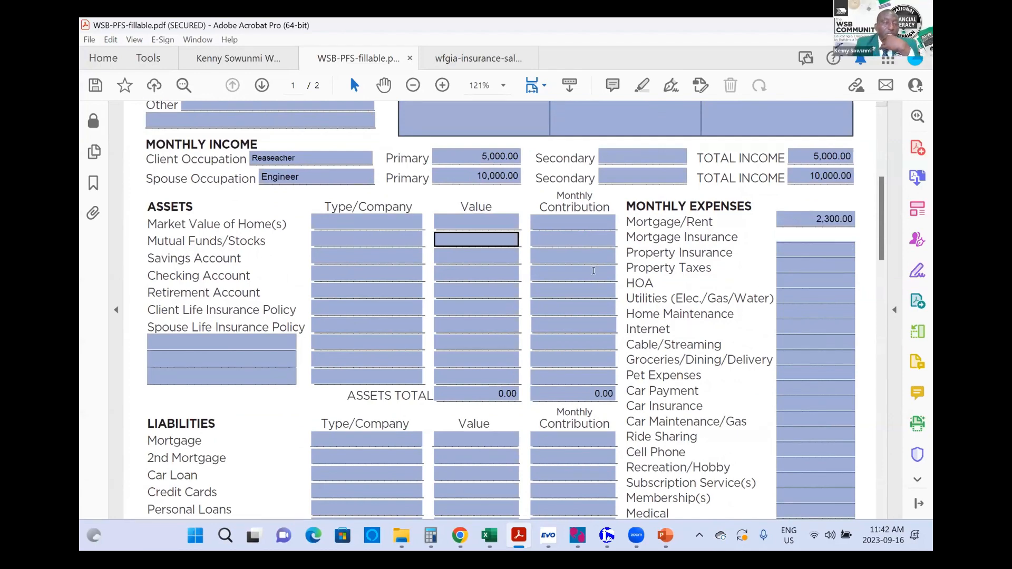
Step: Enter the Savings Account as RBC, value 15,000.00, with 3,000.00 monthly contribution
left_click(369, 253)
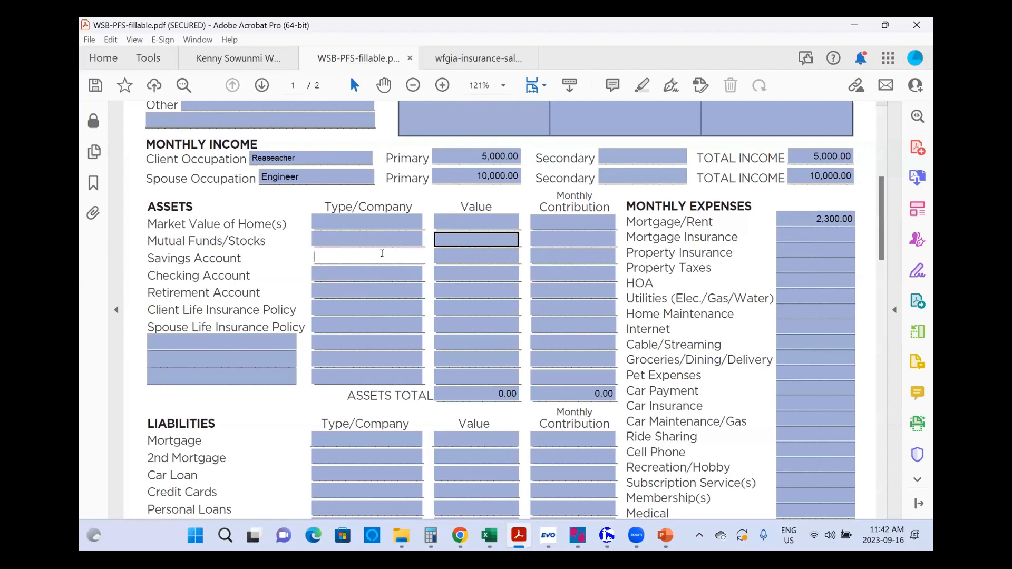
left_click(454, 257)
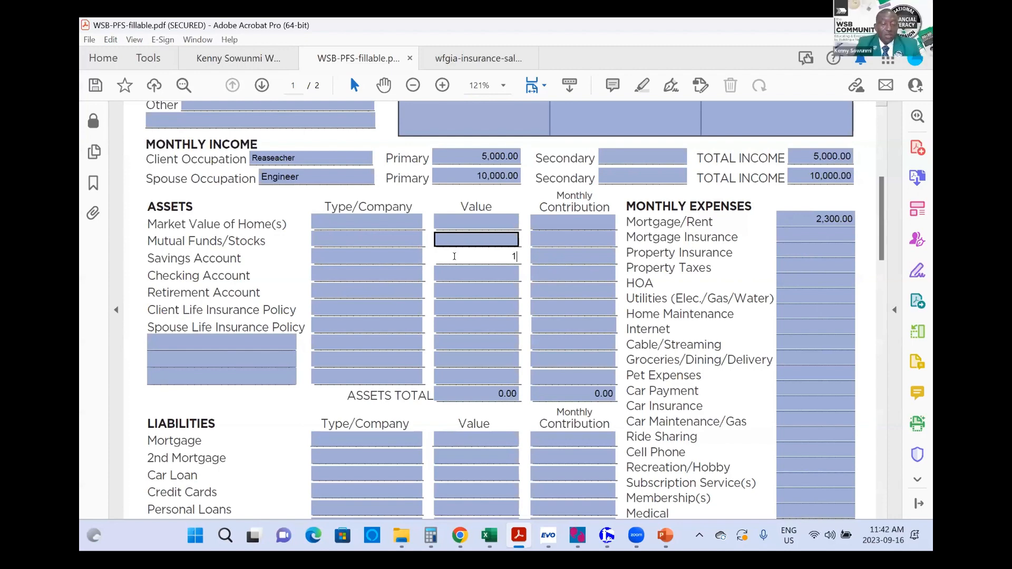
type("15000")
key("Tab")
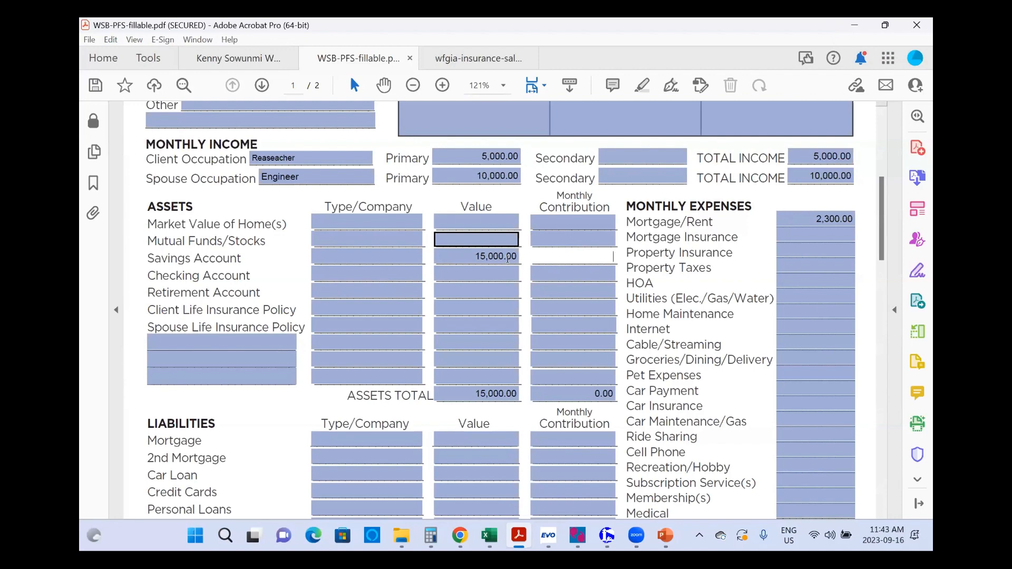
type("3000")
key("Tab")
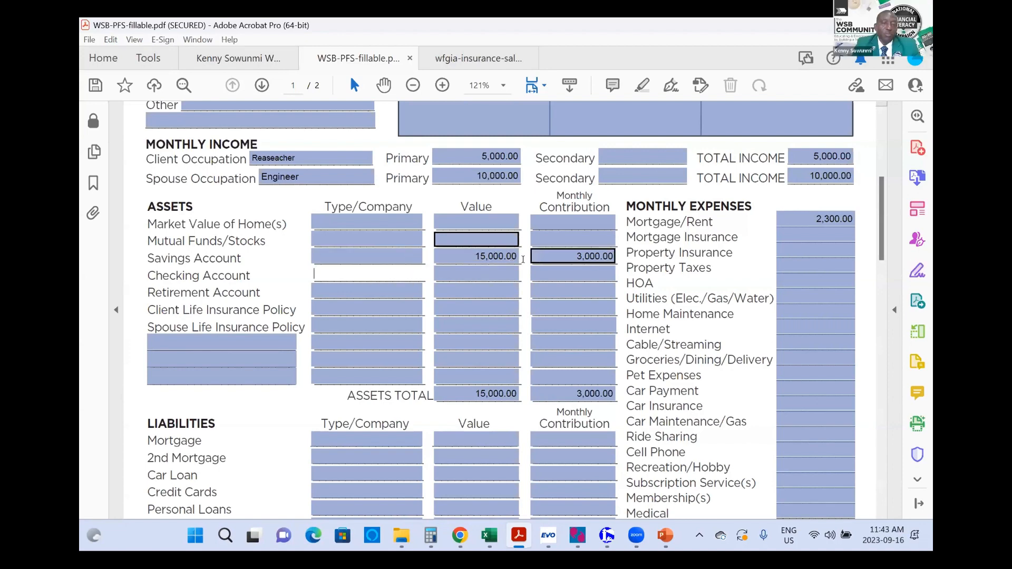
left_click(375, 252)
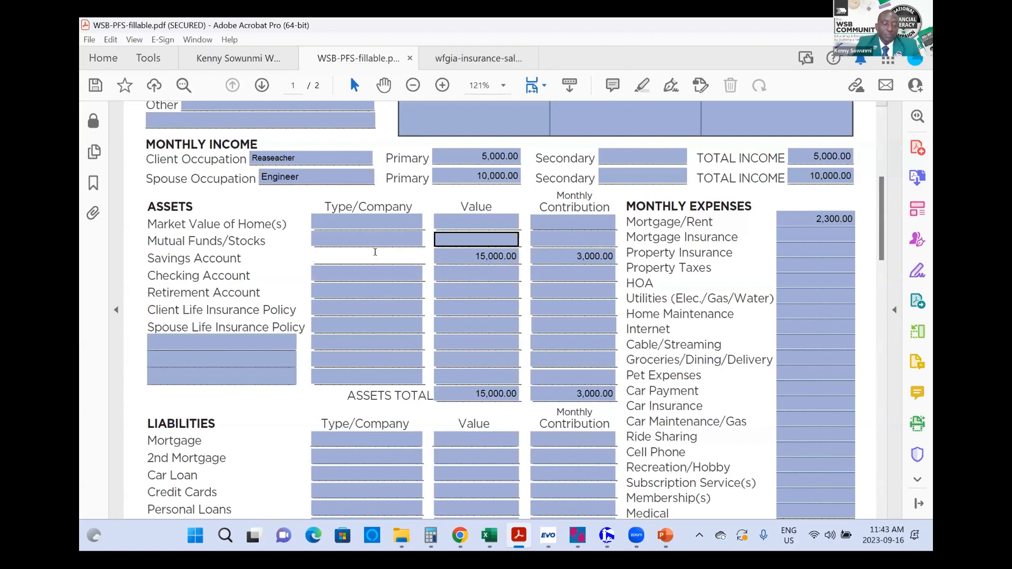
type("RBC")
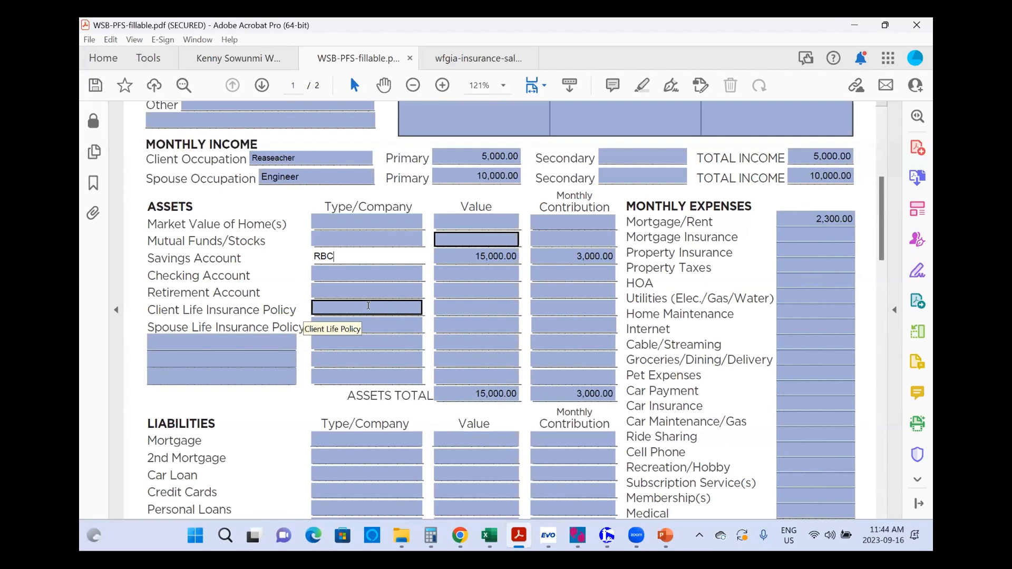
Step: Enter the Work life insurance policy at 120,000 with a 200 monthly contribution, fixing the extra zero
left_click(340, 306)
type("W")
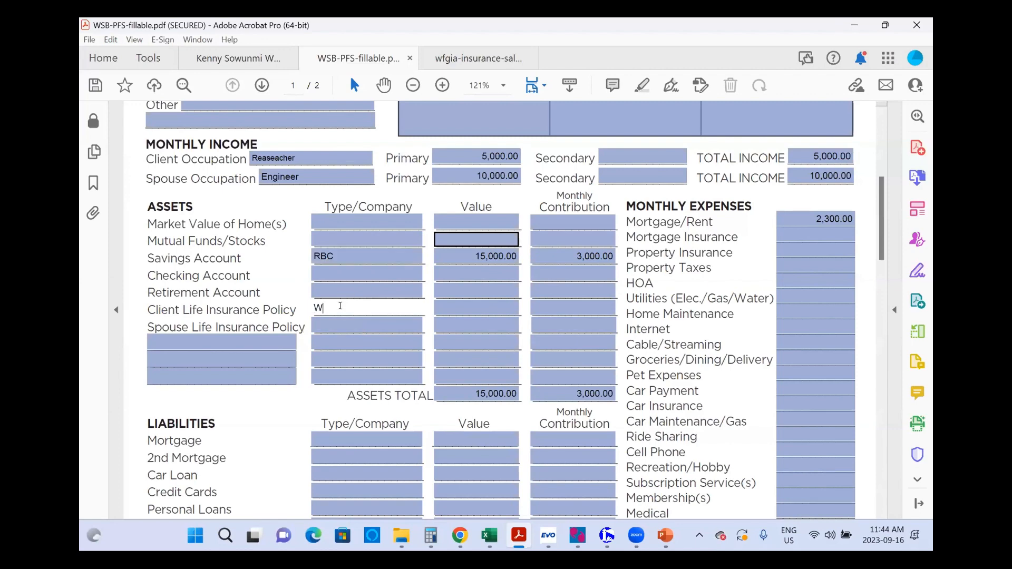
type("ork")
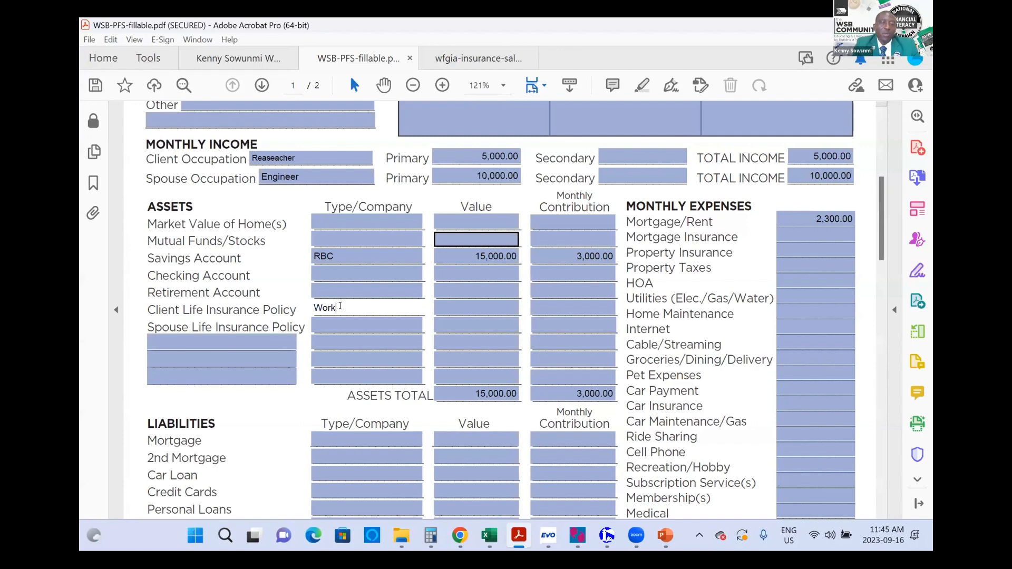
key("Tab")
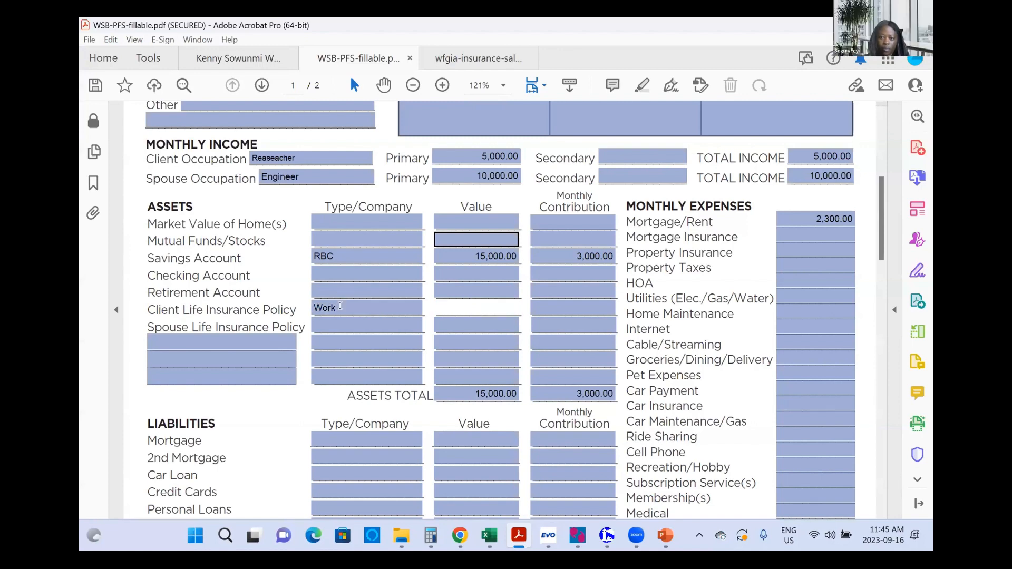
type("1200")
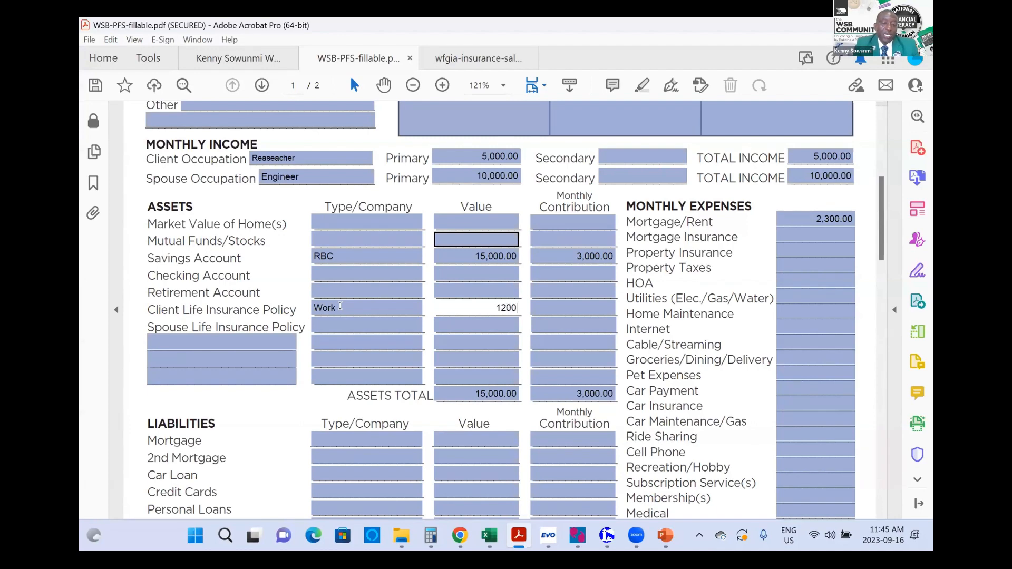
type("000")
key("Tab")
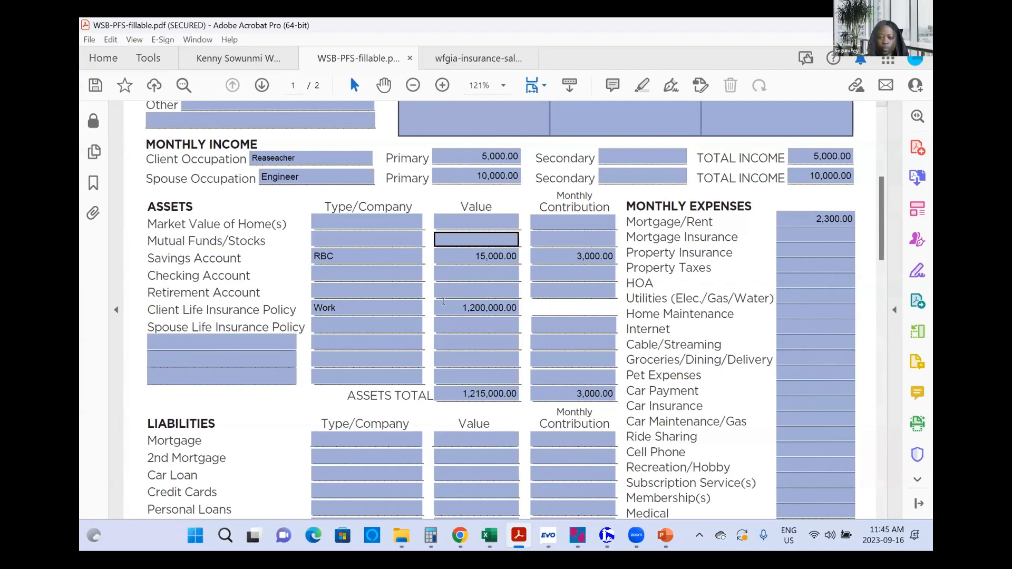
left_click(490, 303)
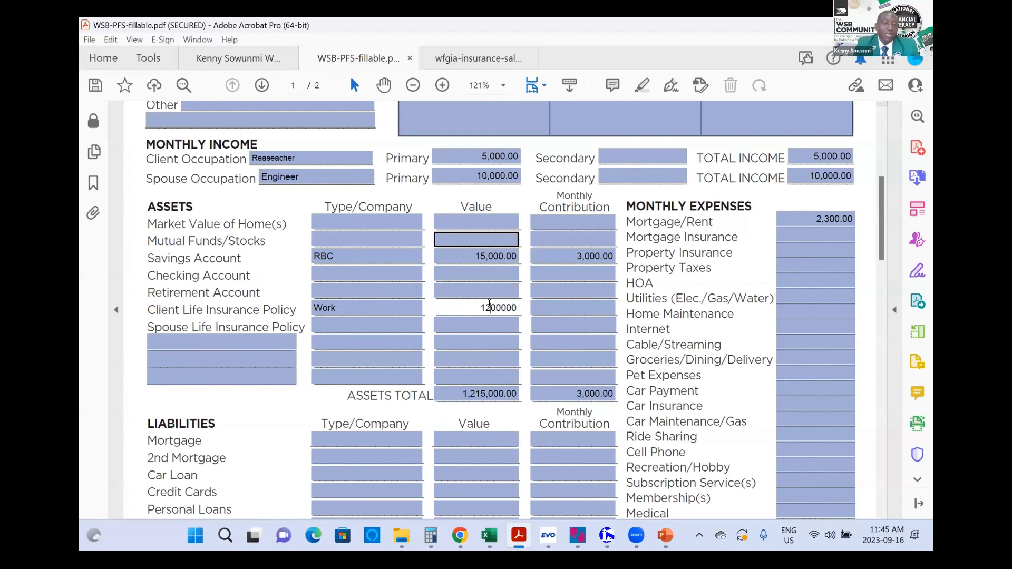
key("Delete")
key("Tab")
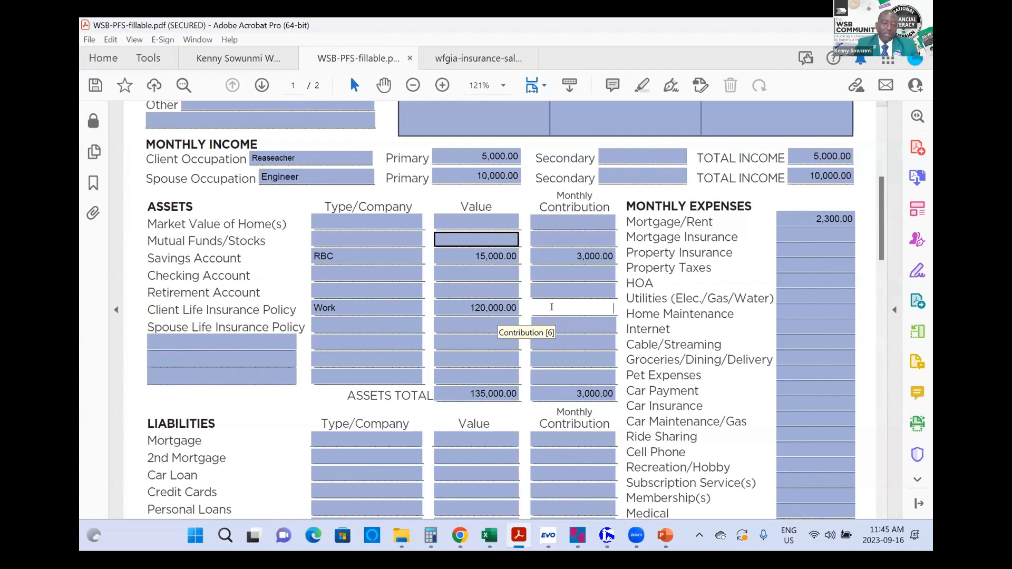
type("200")
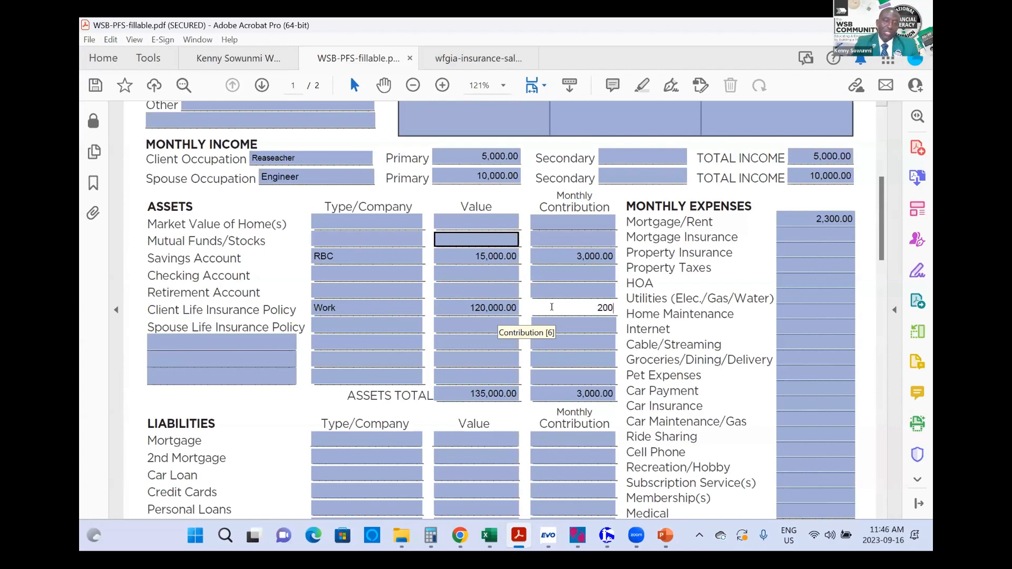
key("Tab")
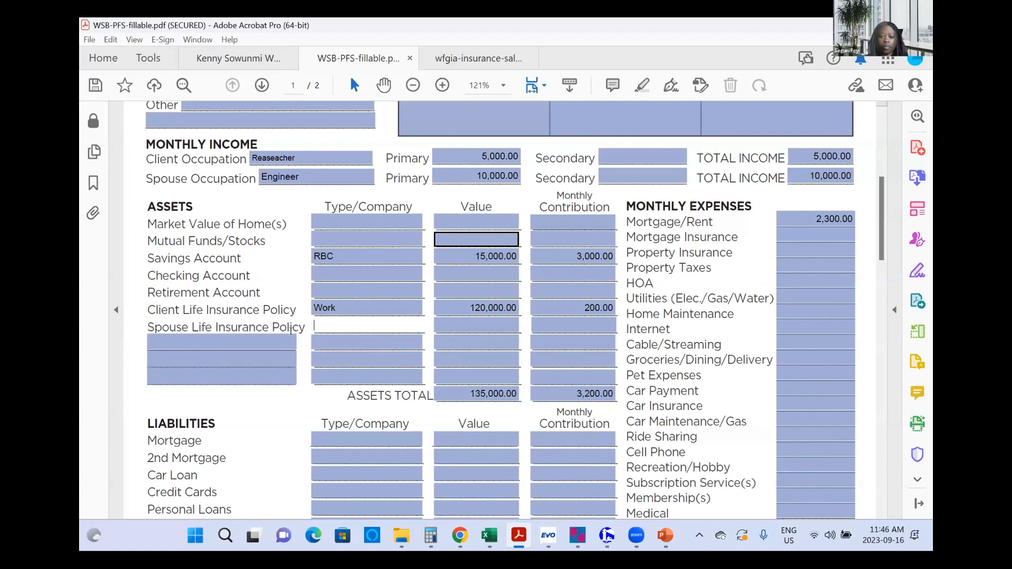
Step: Step through the three blank extra asset rows over to the Property Insurance amount
left_click(266, 341)
left_click(256, 352)
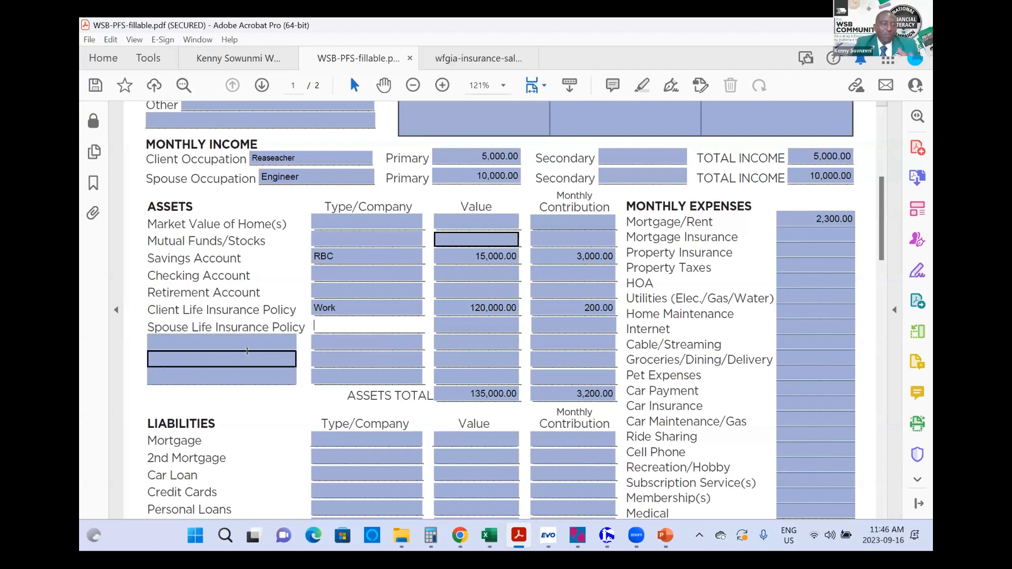
left_click(238, 377)
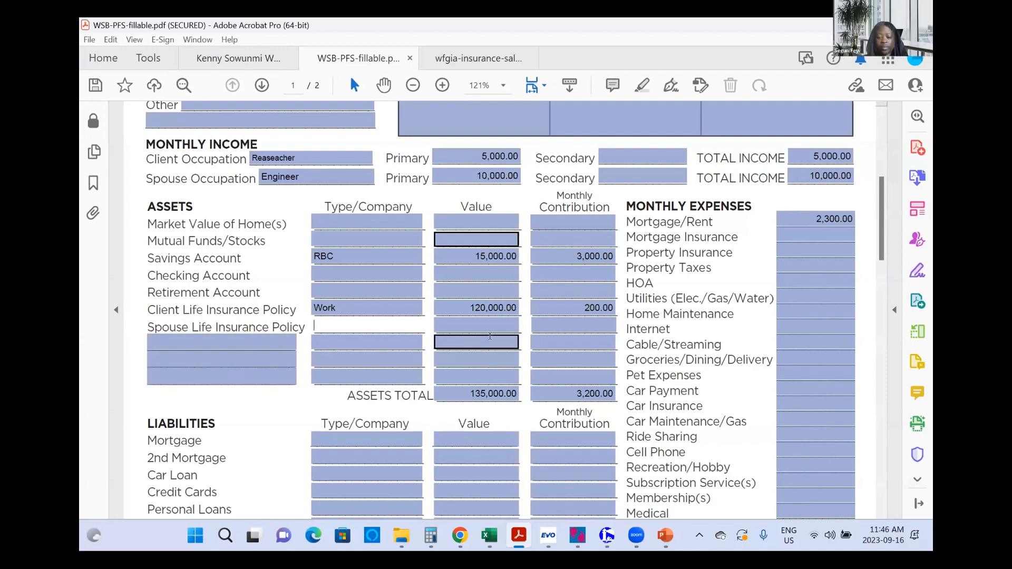
left_click(828, 245)
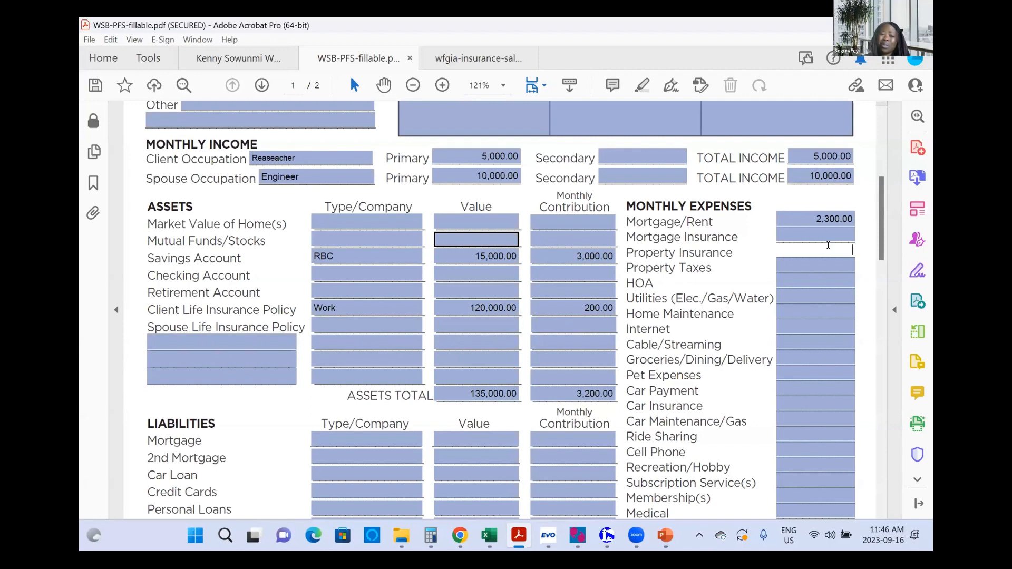
Step: Enter 50 for Property Insurance and 200 for Utilities
type("50")
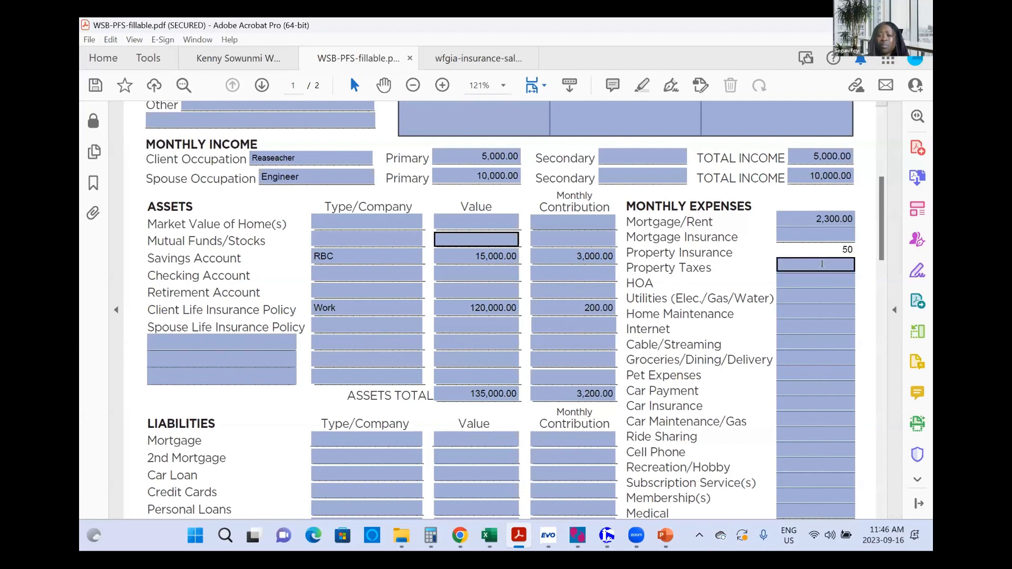
left_click(830, 265)
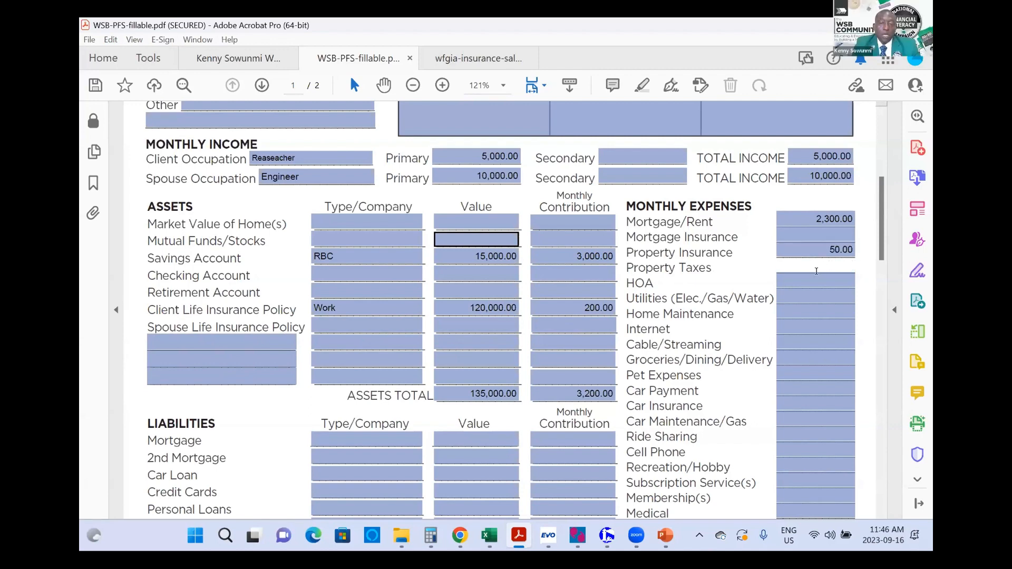
left_click(814, 294)
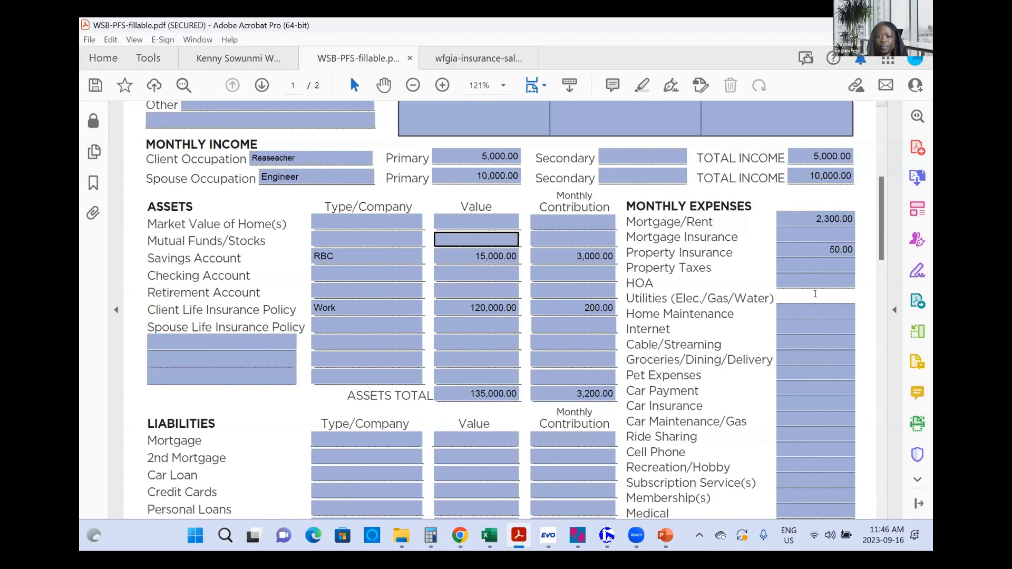
type("200")
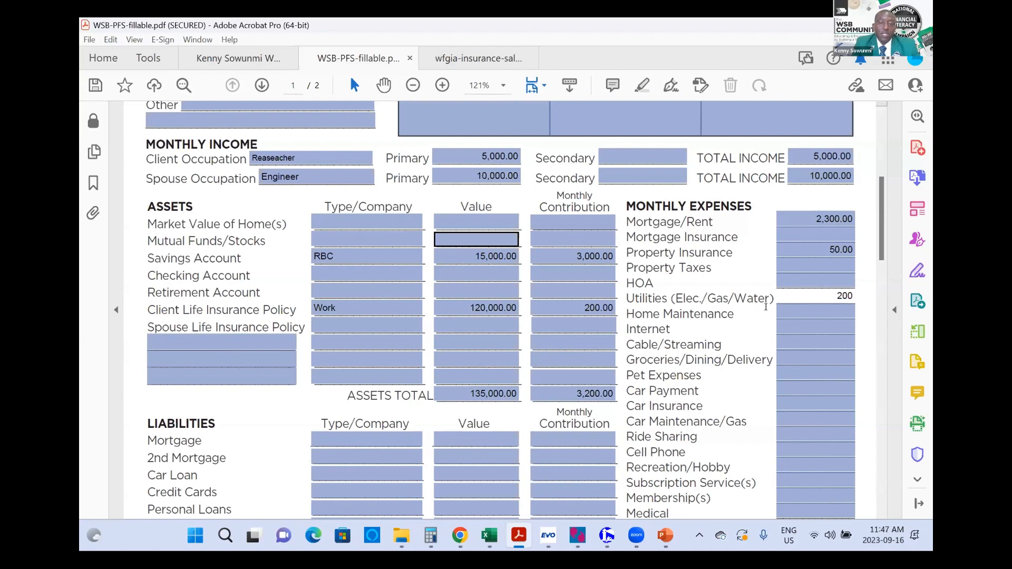
left_click(809, 310)
scroll(810, 310, "down", 2)
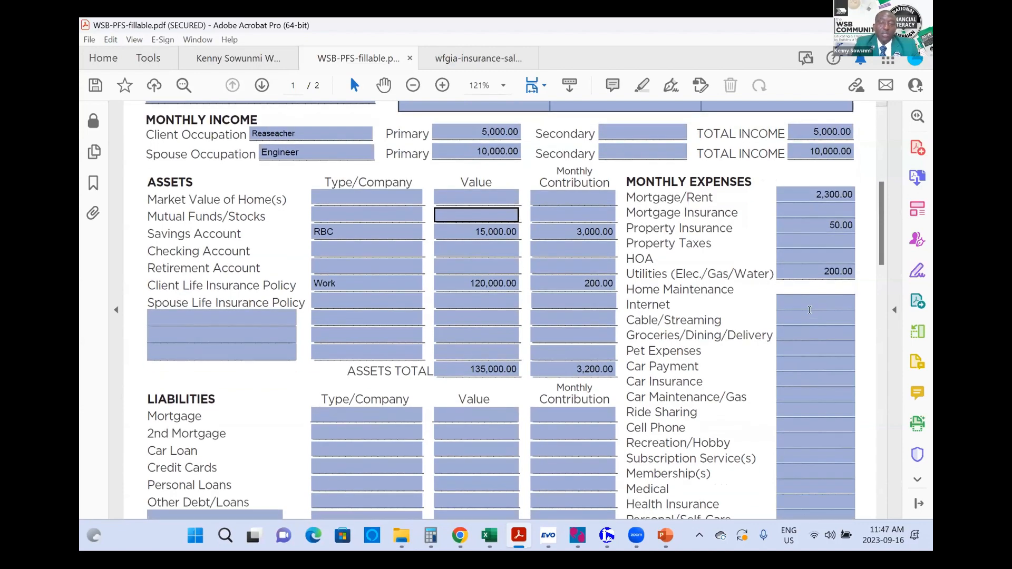
Step: Enter 80 for Internet and 500 for Groceries/Dining/Delivery
left_click(817, 278)
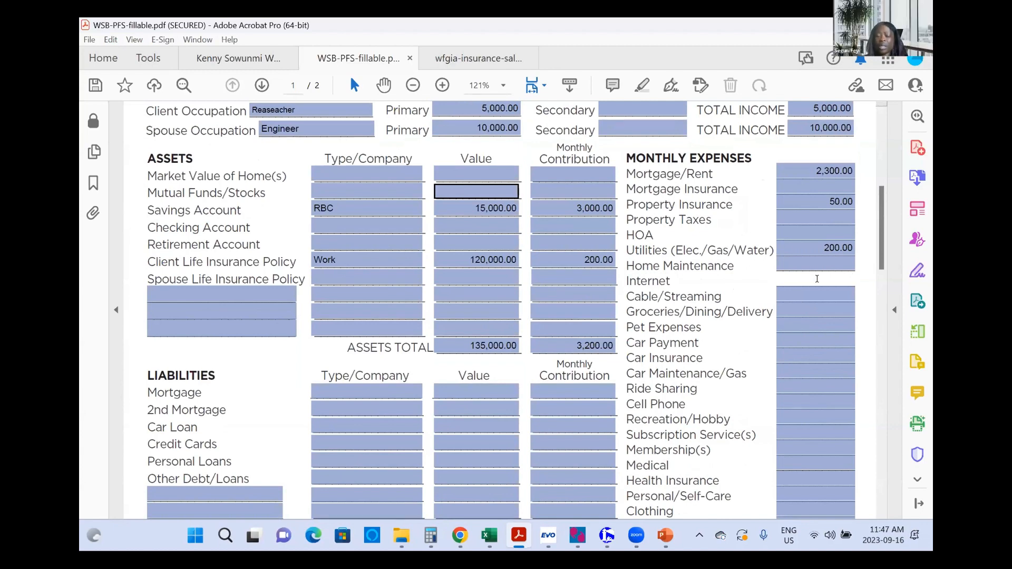
type("80")
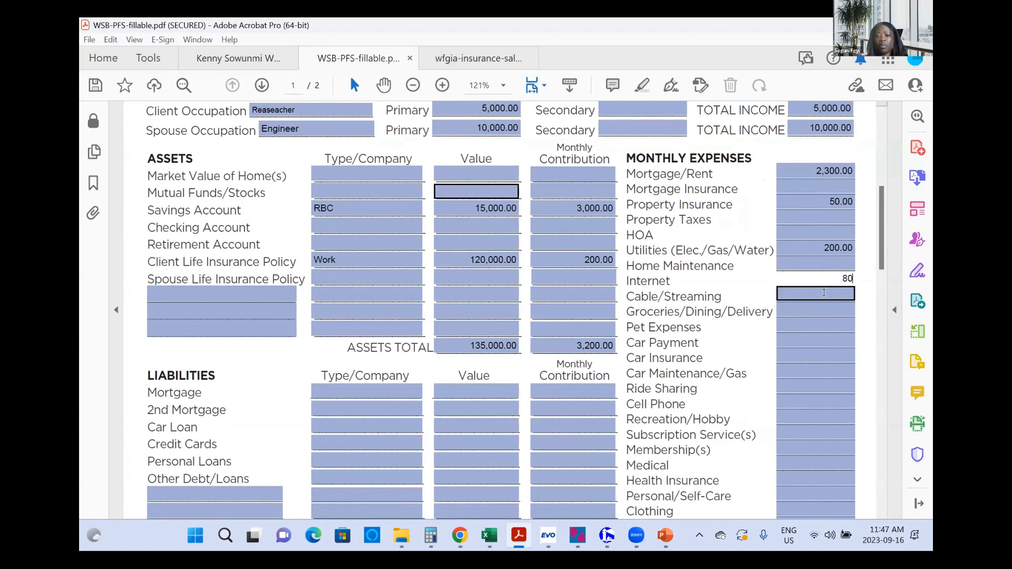
left_click(817, 294)
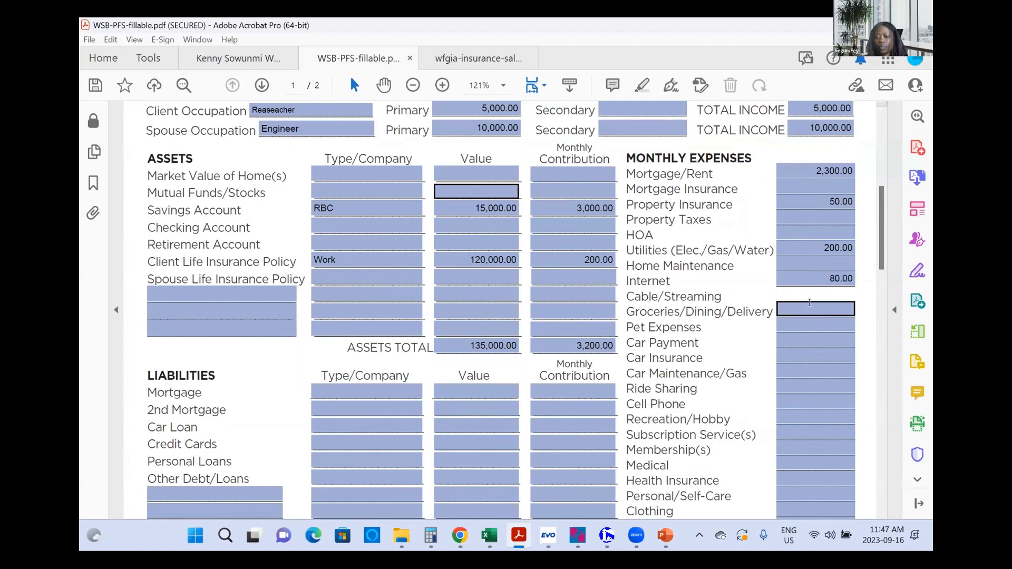
left_click(810, 304)
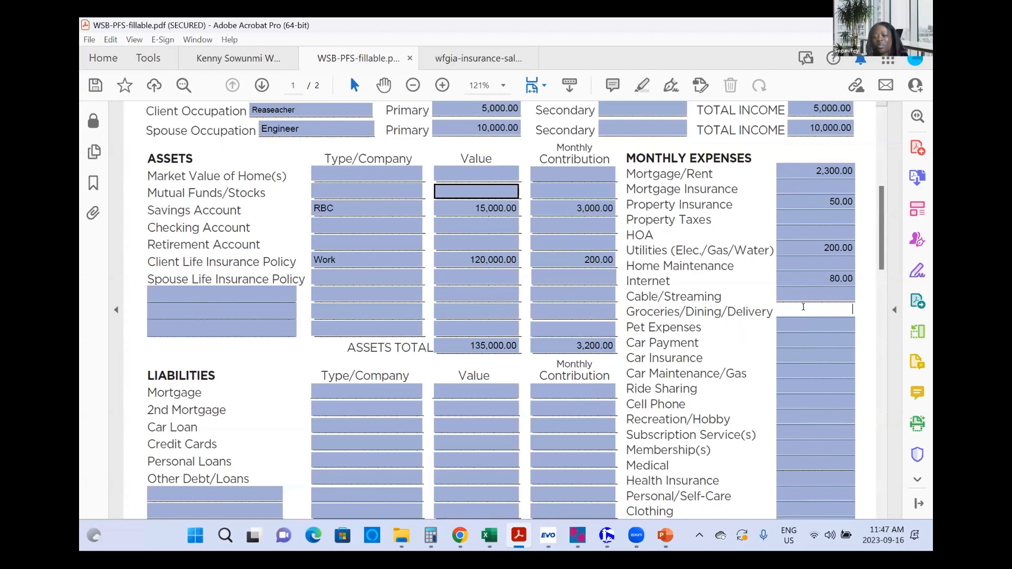
type("500")
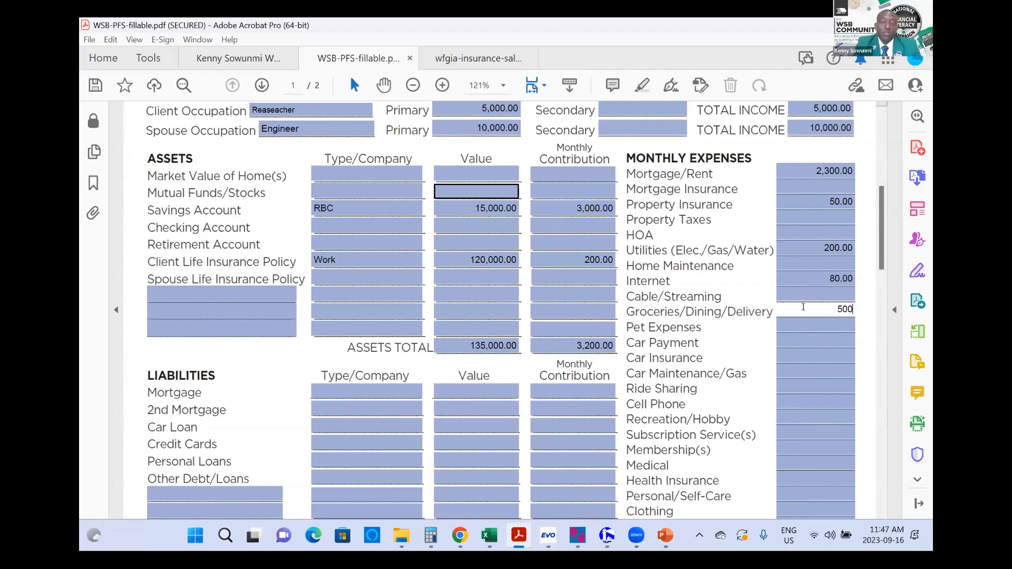
left_click(781, 322)
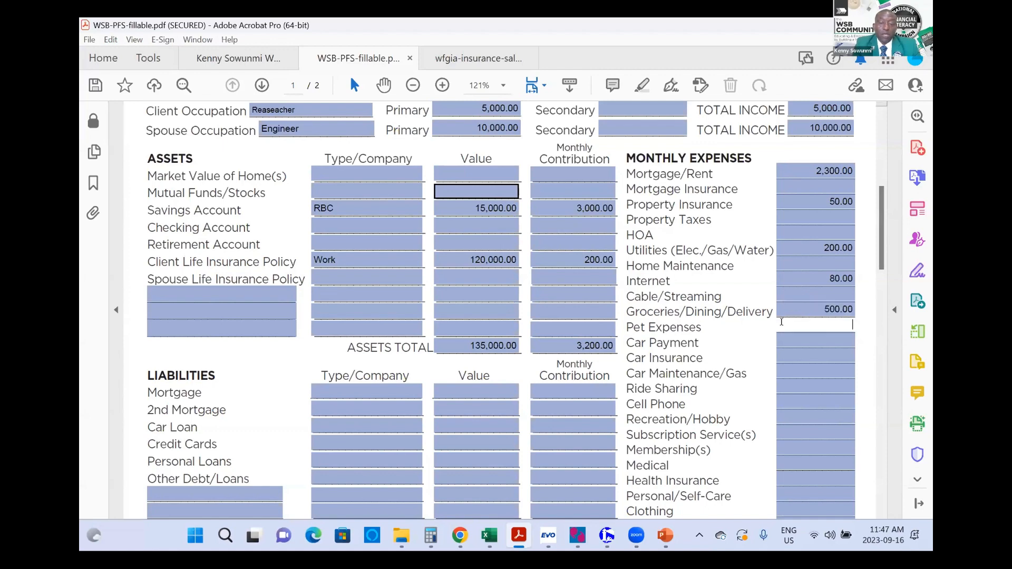
Step: Enter Car Payment 300 and Car Insurance 120 in Monthly Expenses
left_click(809, 337)
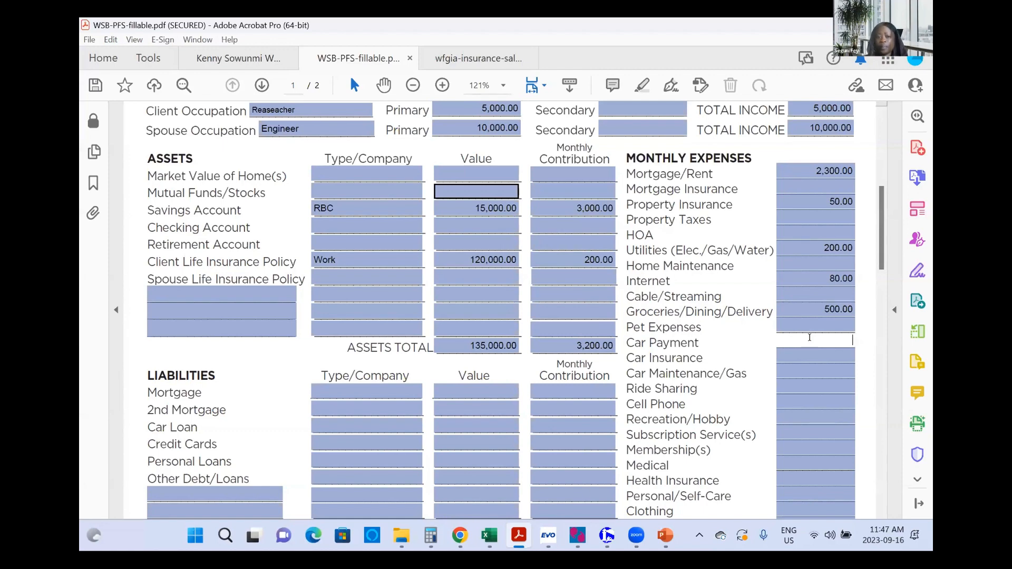
type("300")
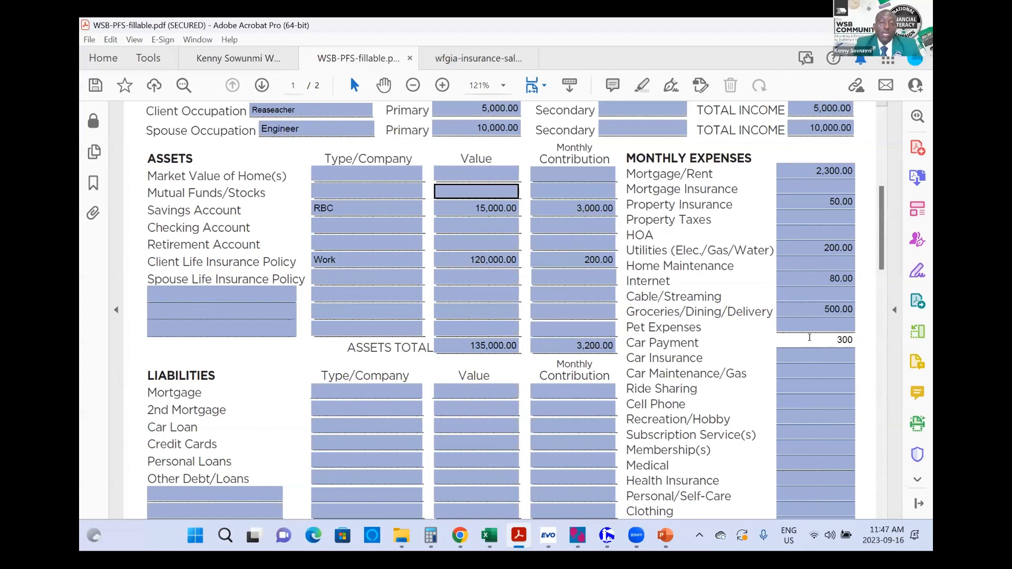
key("Tab")
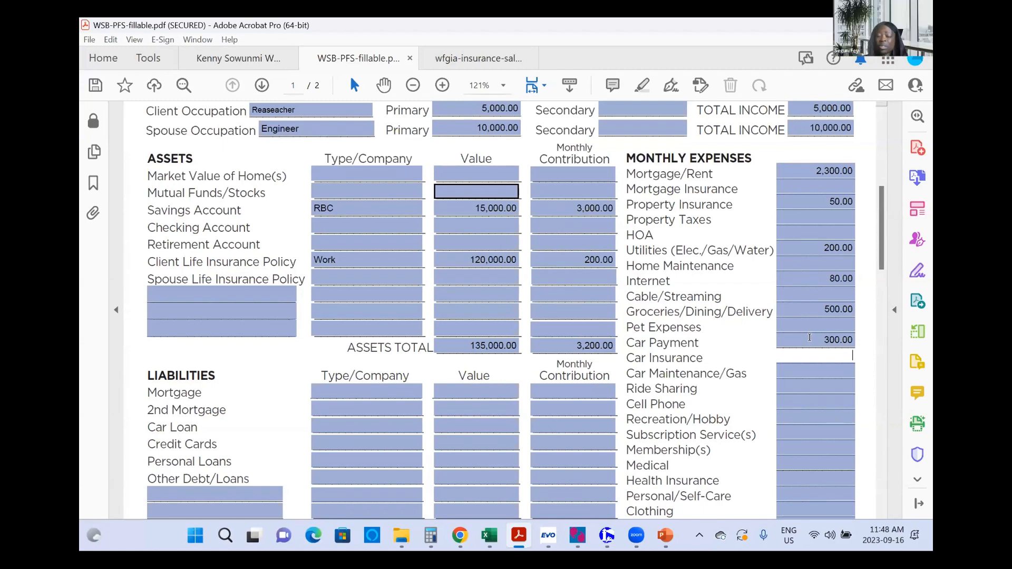
type("120")
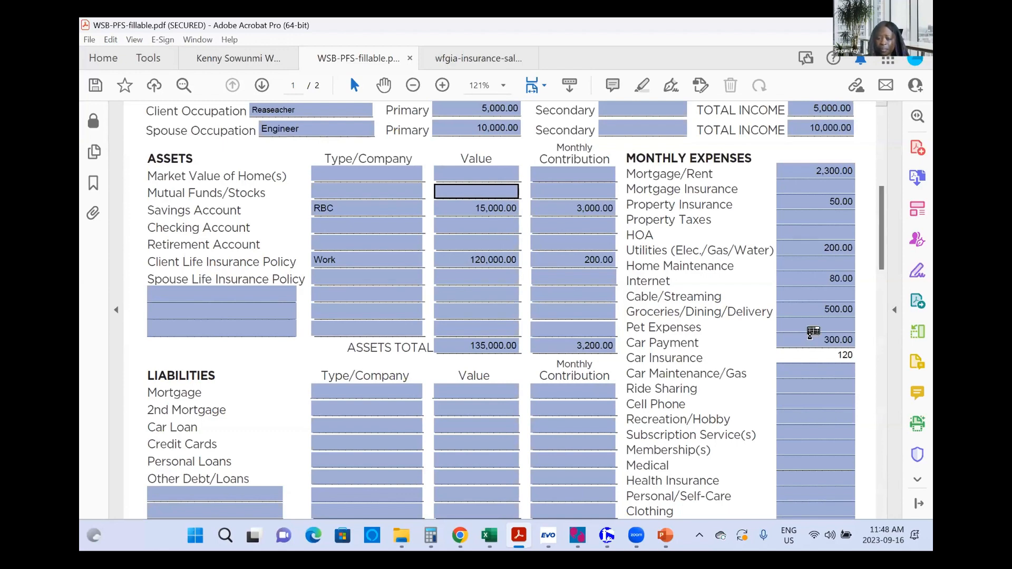
left_click(802, 384)
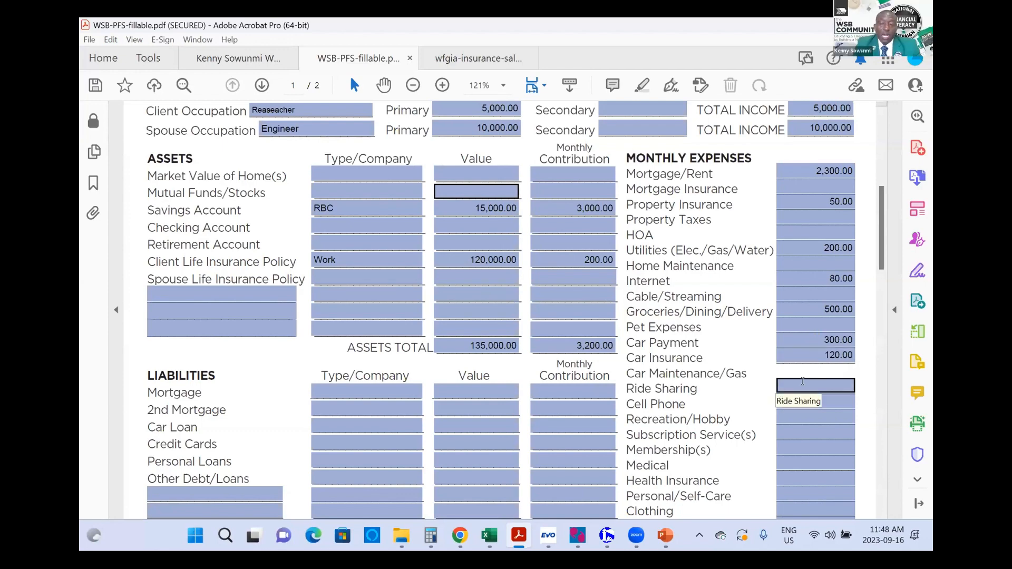
scroll(824, 372, "down", 3)
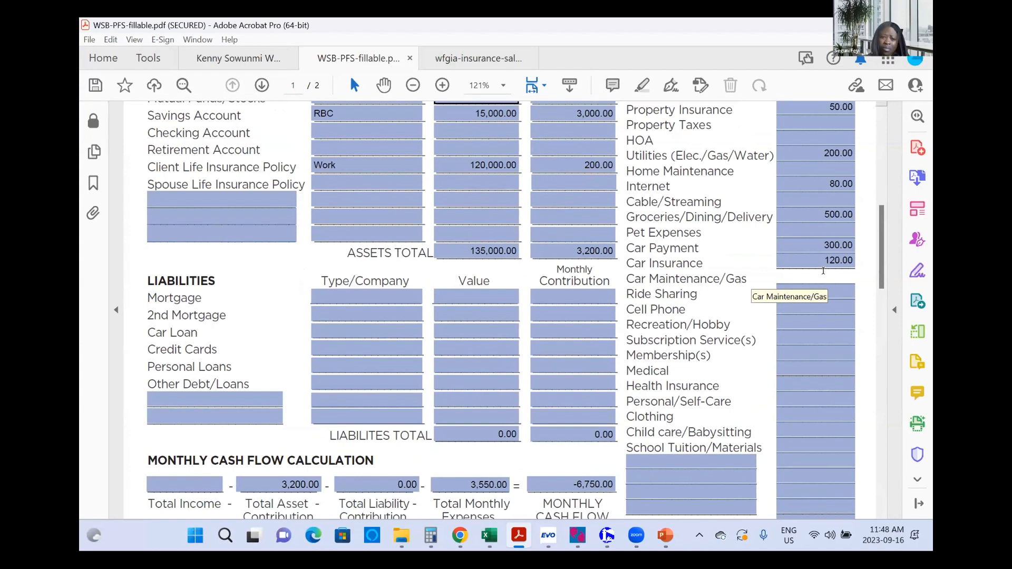
Step: Enter Car Maintenance/Gas 150, Cell Phone 160 and Recreation/Hobby 70
type("150")
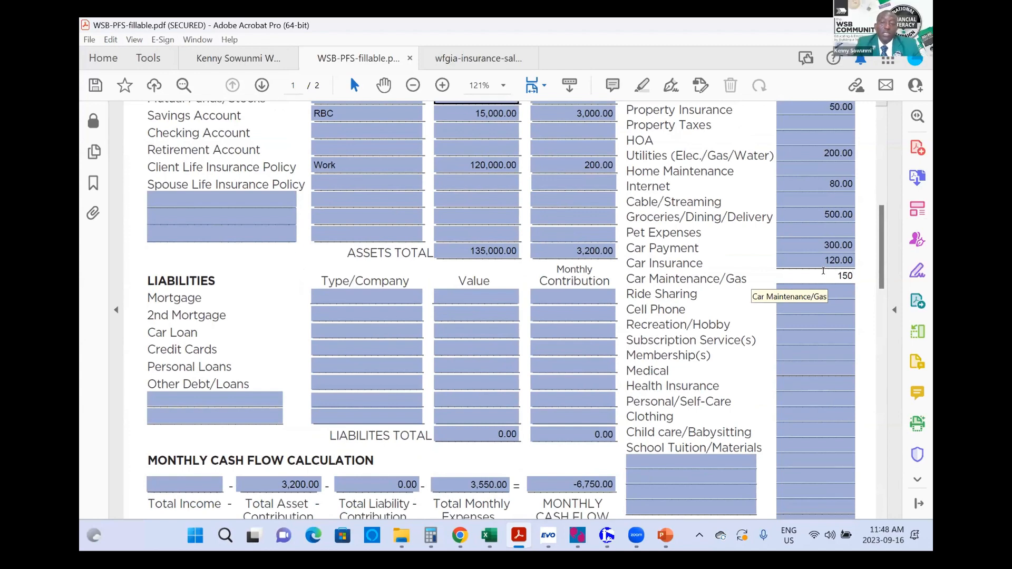
left_click(827, 306)
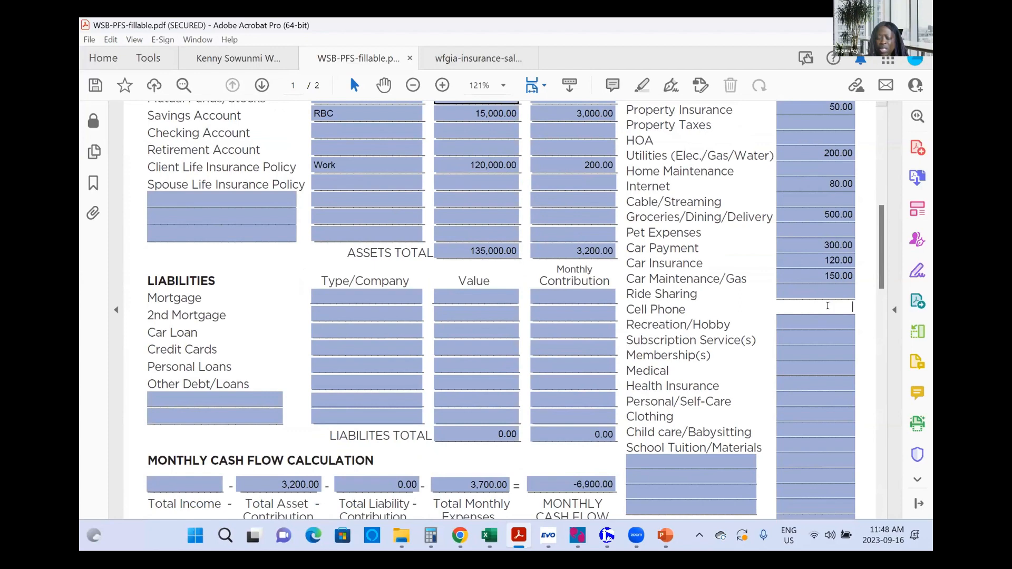
type("160")
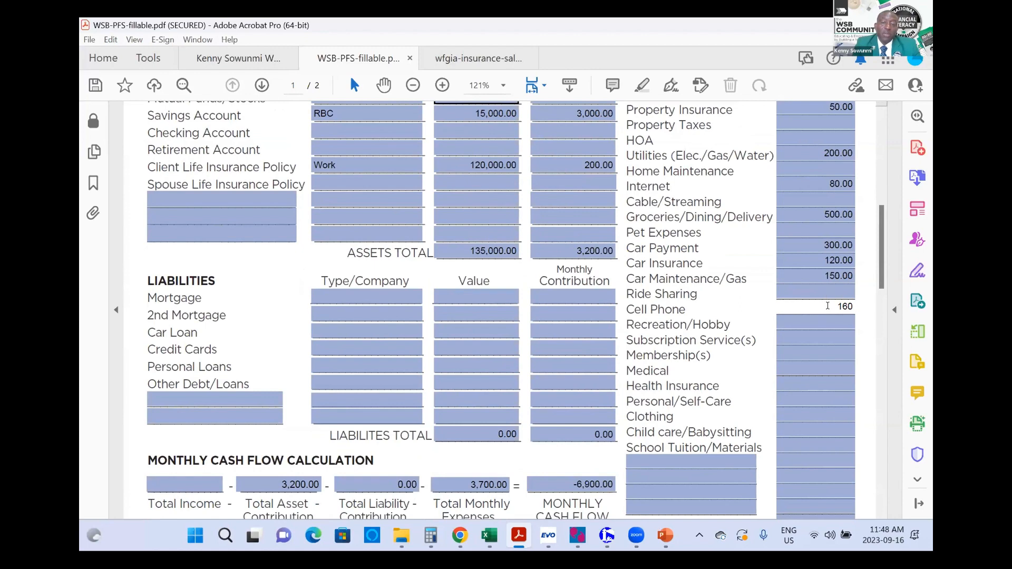
key("Tab")
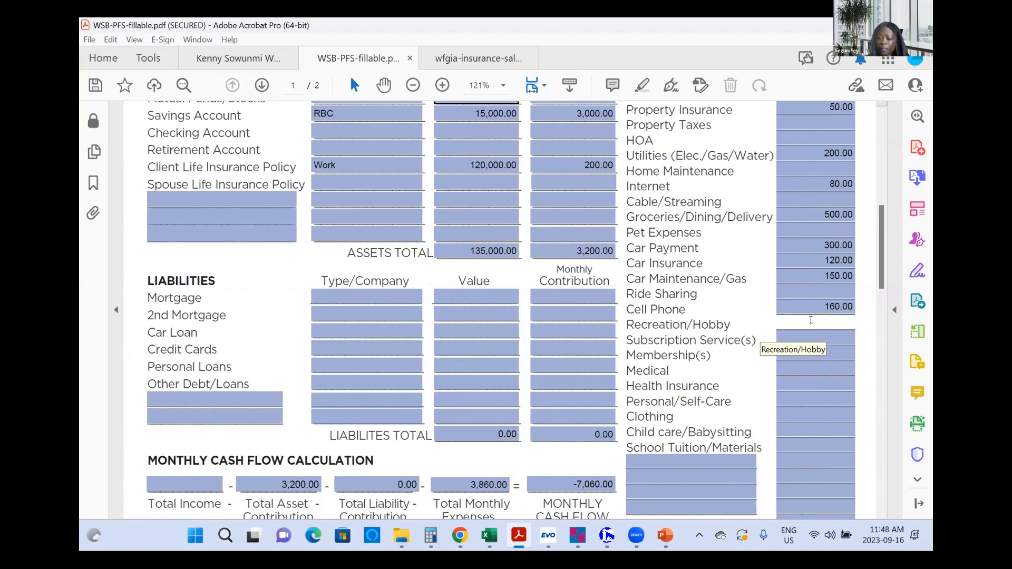
type("70")
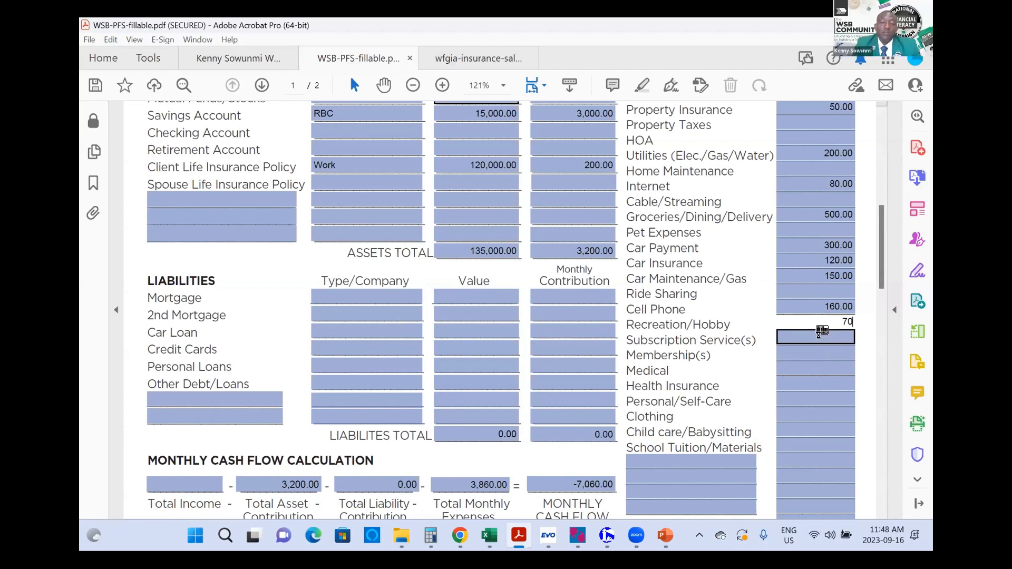
left_click(819, 336)
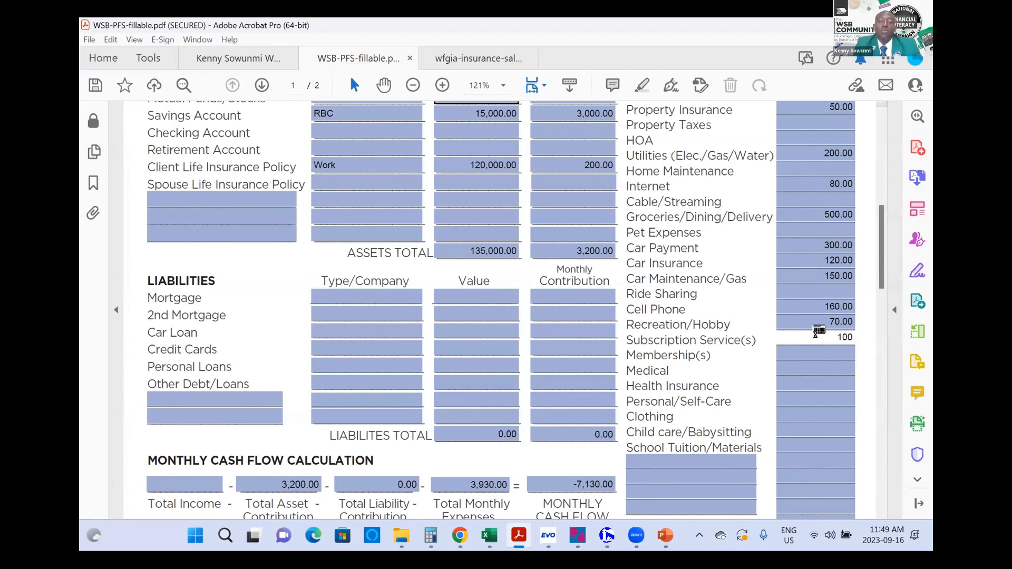
Step: Change the Subscription Service(s) amount from 100 to 10
key("Tab")
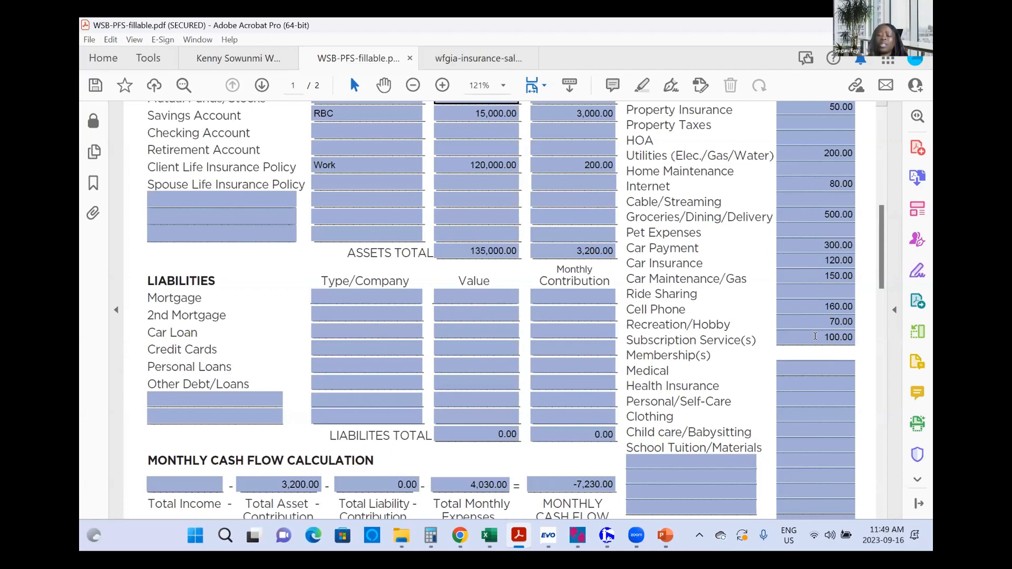
left_click(808, 336)
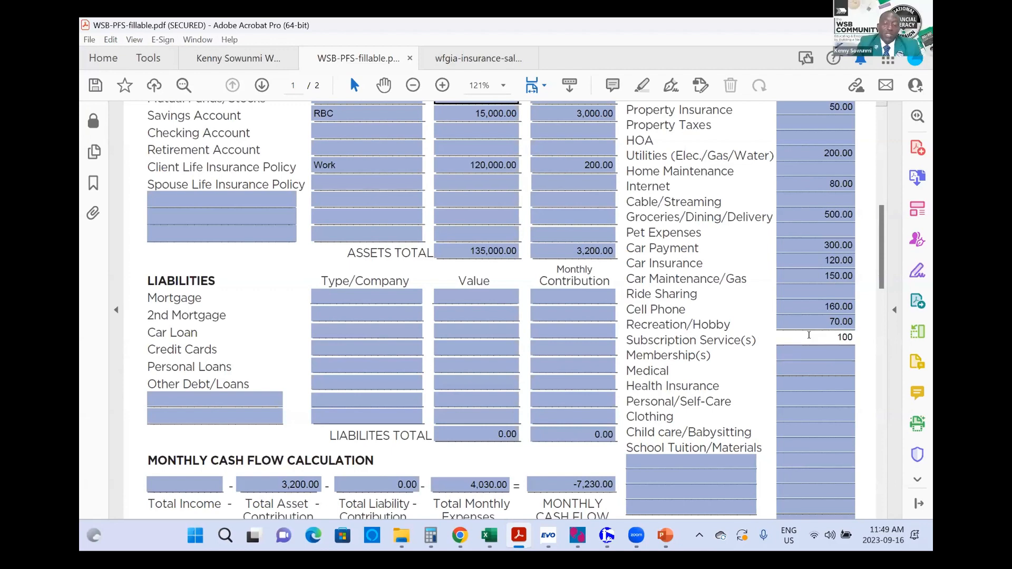
key("Delete")
key("Delete")
type("1")
key("Tab")
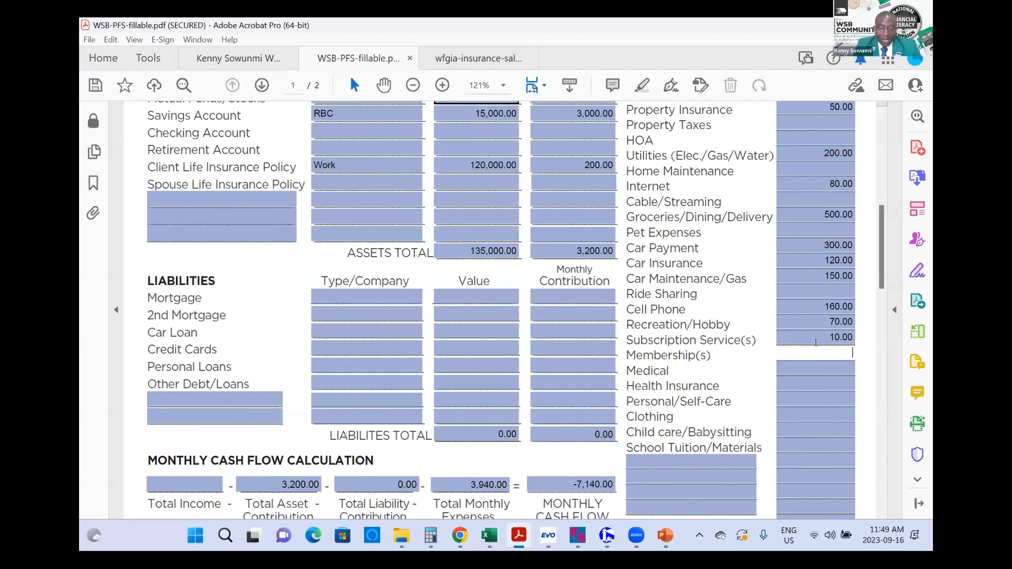
left_click(800, 367)
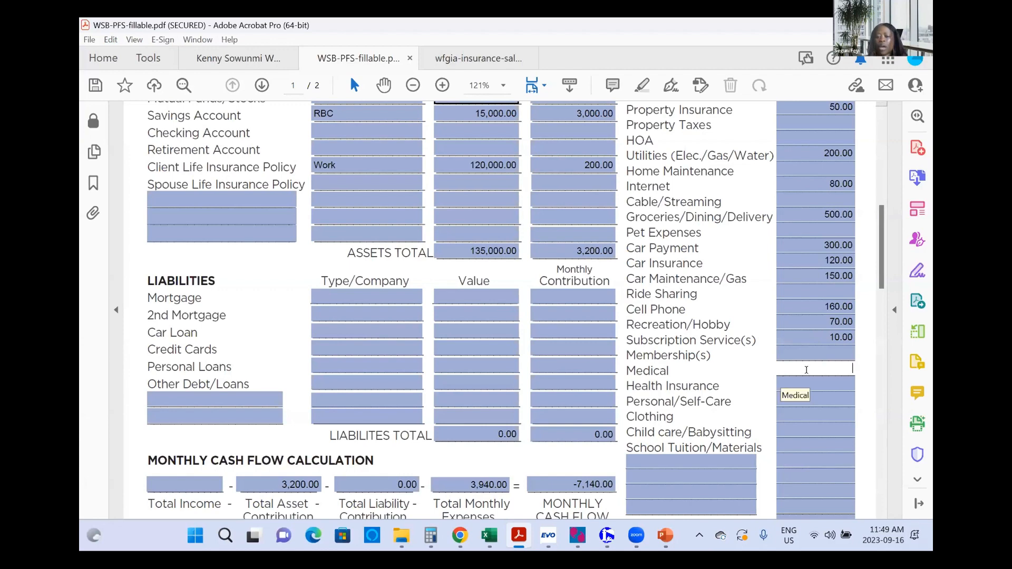
key("Tab")
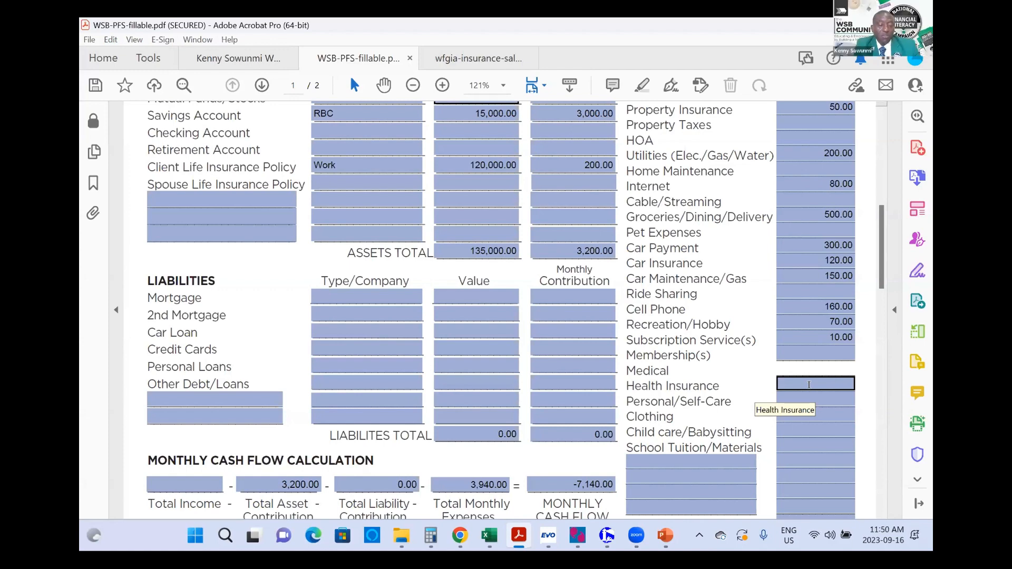
Step: Enter Medical 120 and Clothing 100 in Monthly Expenses
type("1")
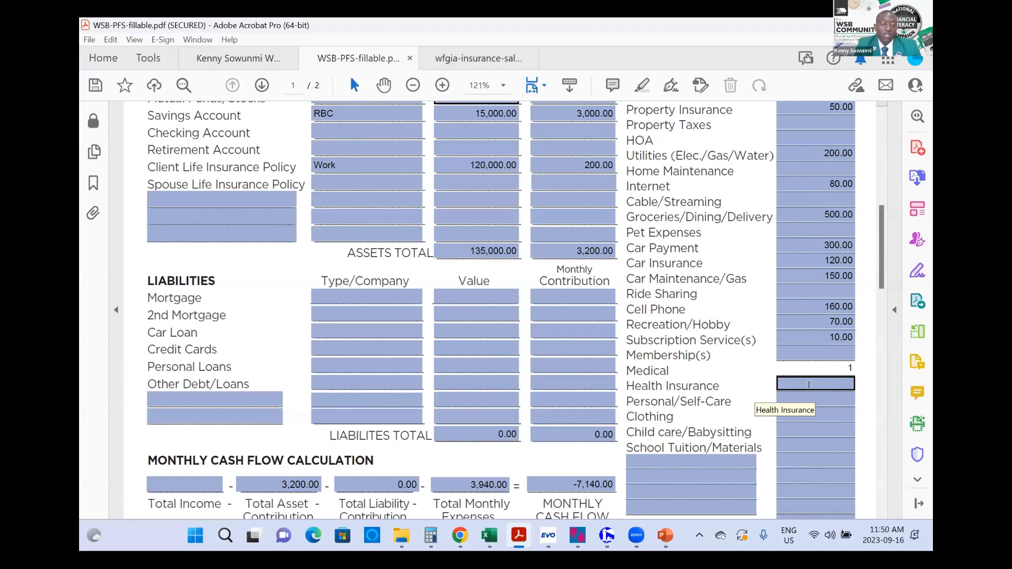
type("20")
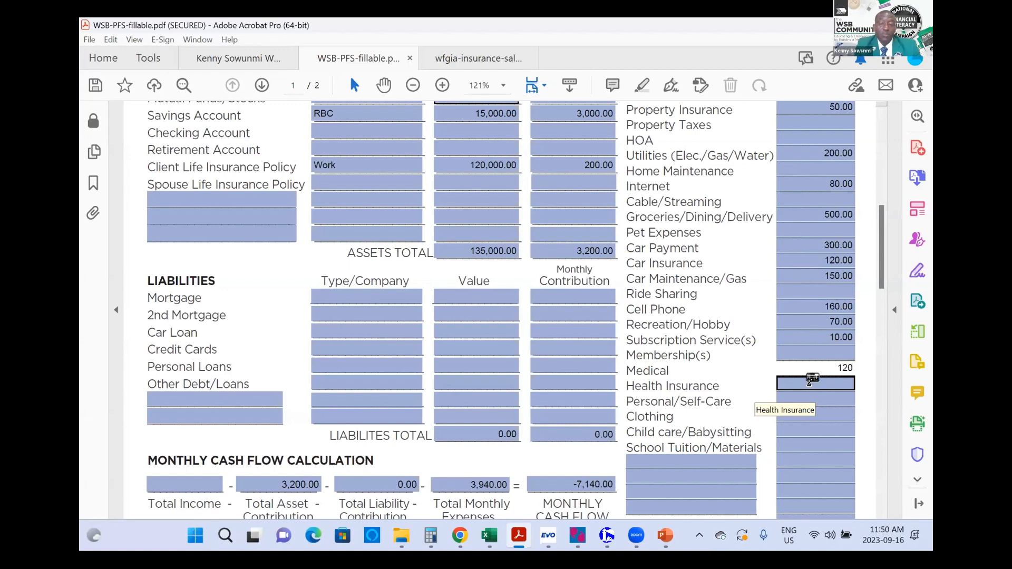
left_click(809, 385)
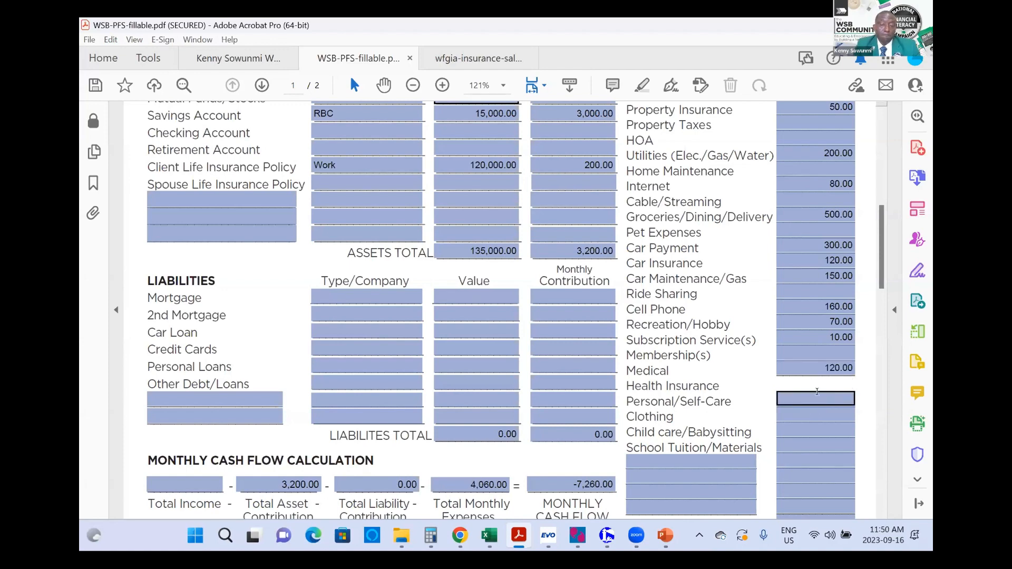
left_click(807, 414)
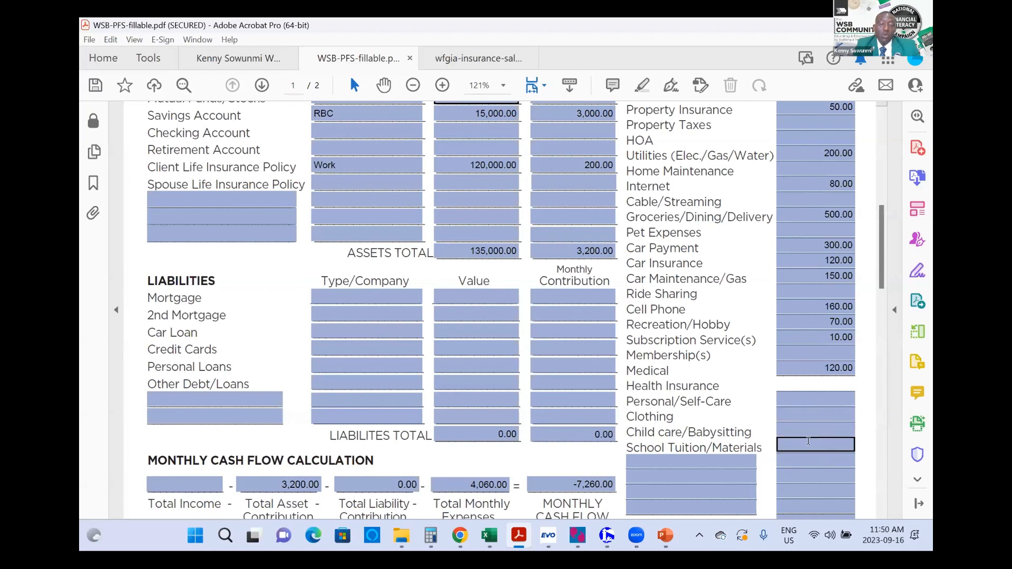
left_click(807, 399)
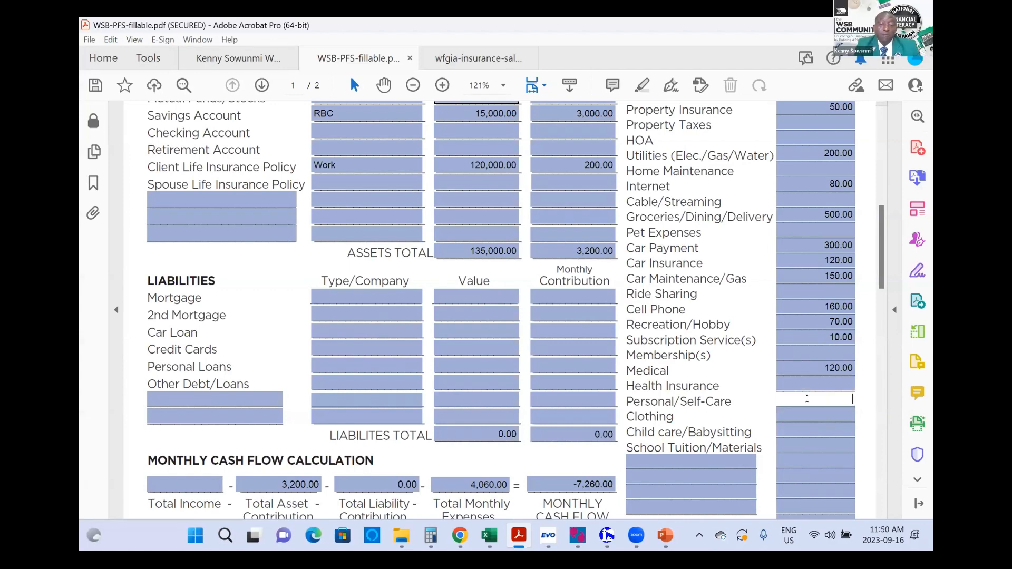
left_click(817, 415)
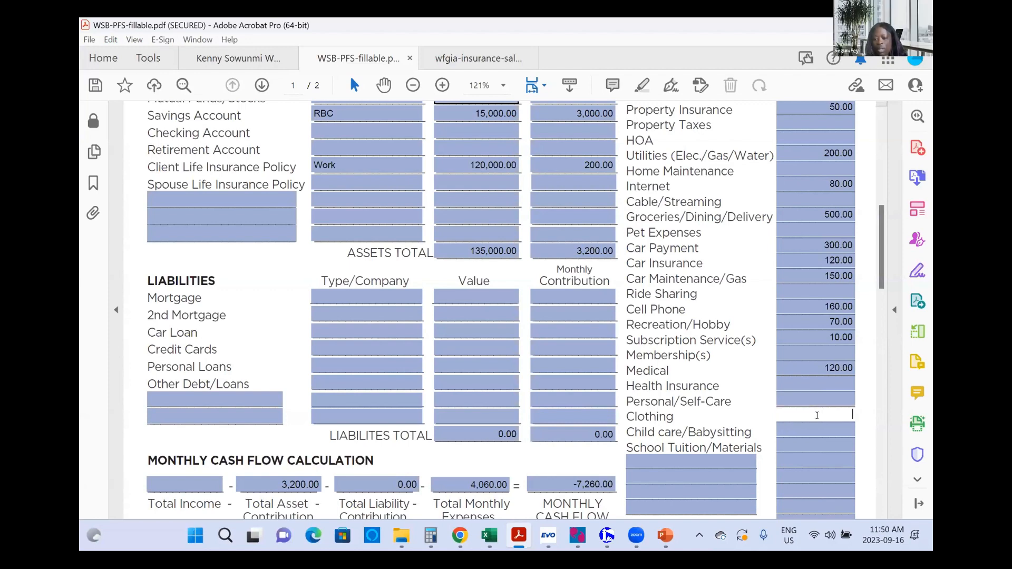
type("100")
key("Tab")
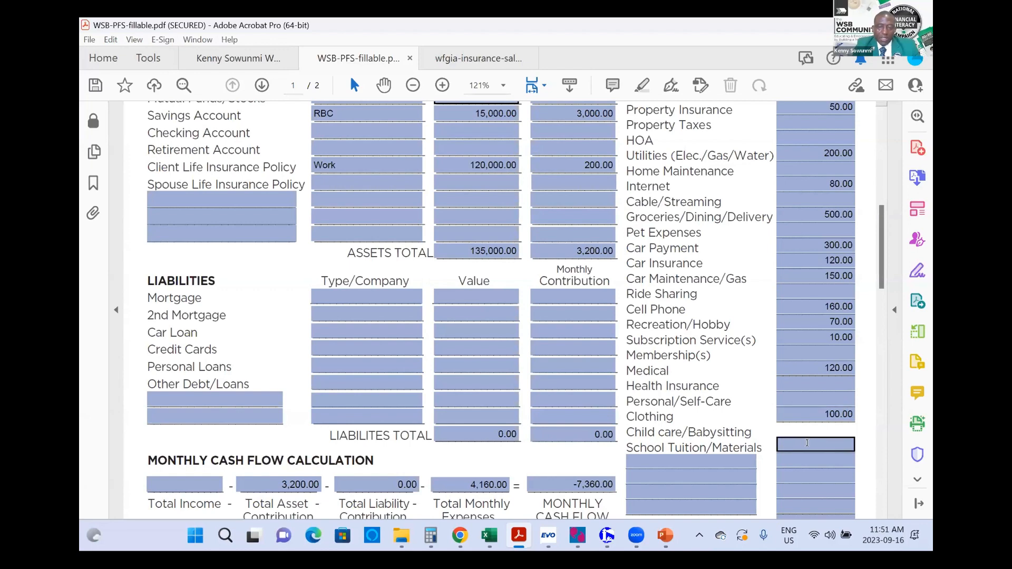
left_click(807, 442)
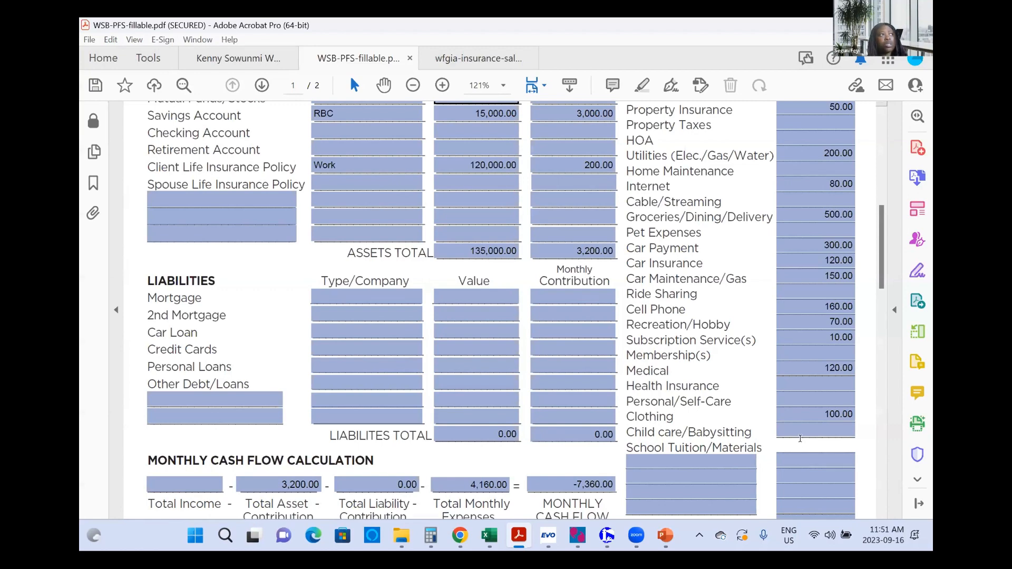
Step: Enter 500 for School Tuition/Materials, correcting the mistyped 550
scroll(800, 439, "down", 1)
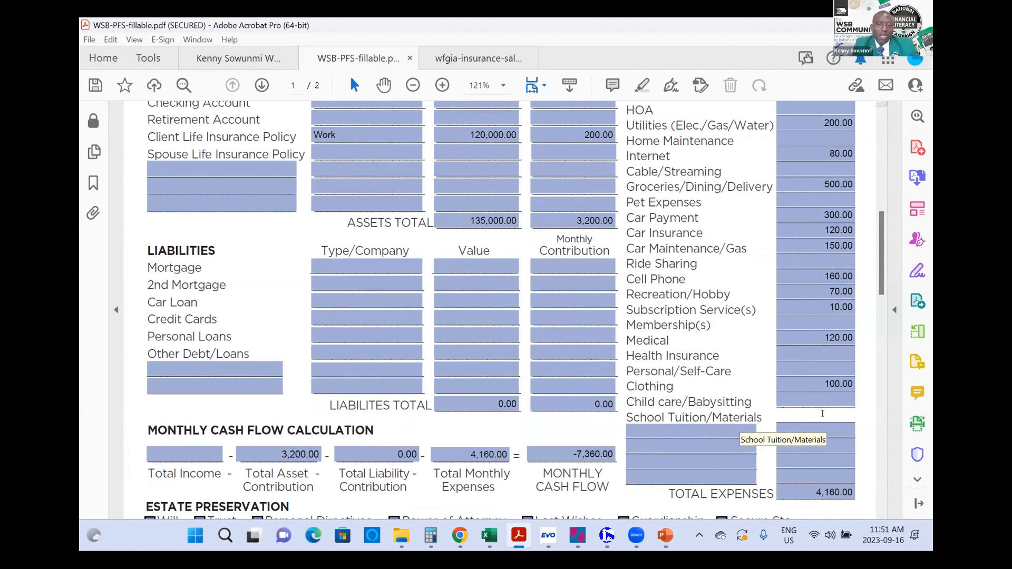
type("55")
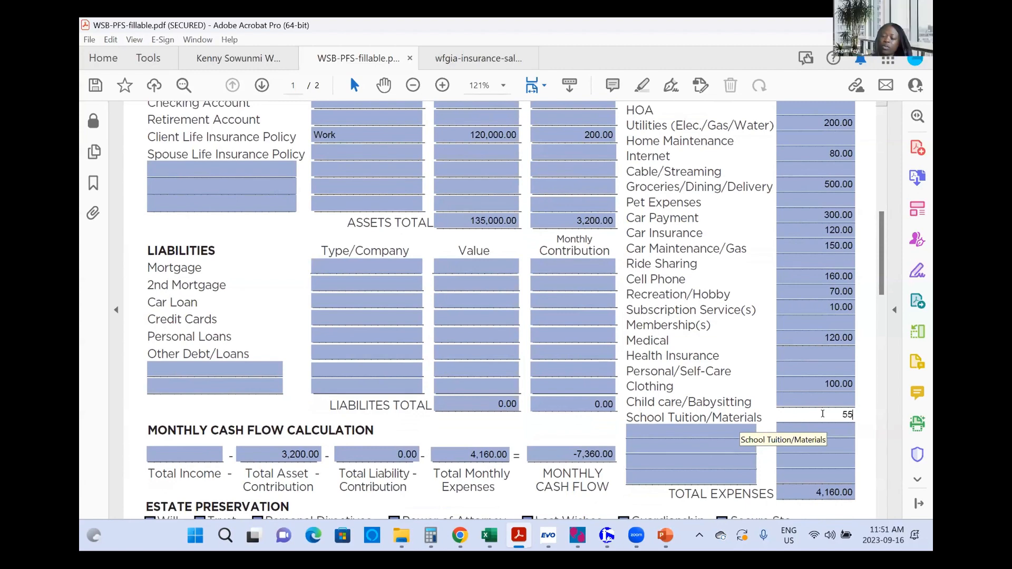
type("0")
key("BackSpace")
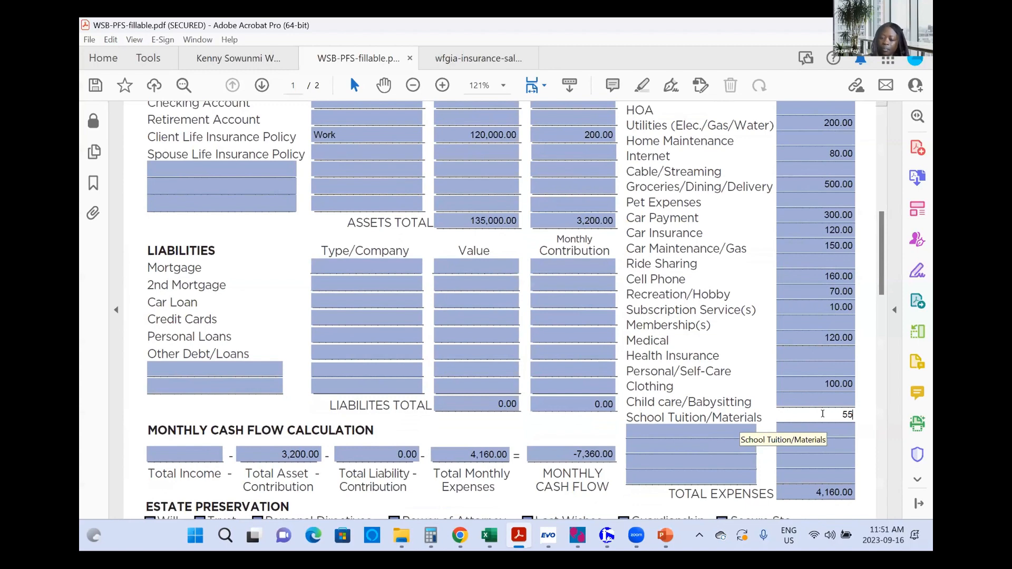
type("00")
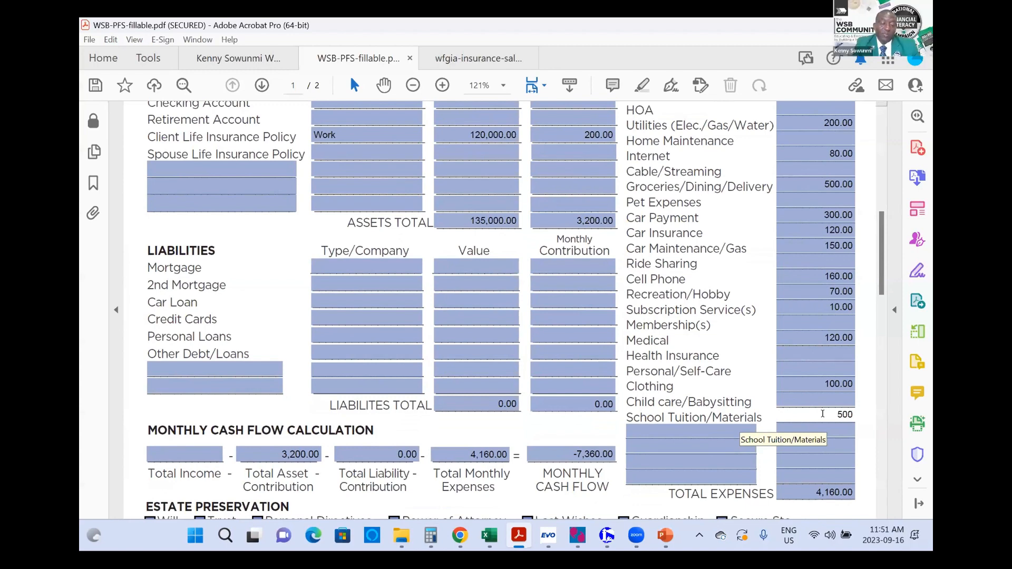
key("Tab")
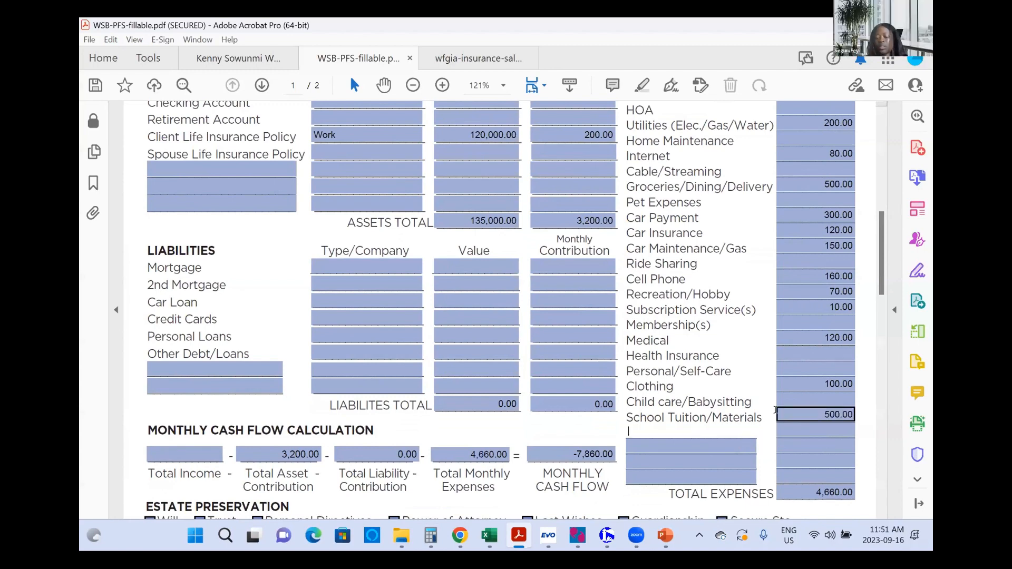
scroll(774, 410, "down", 2)
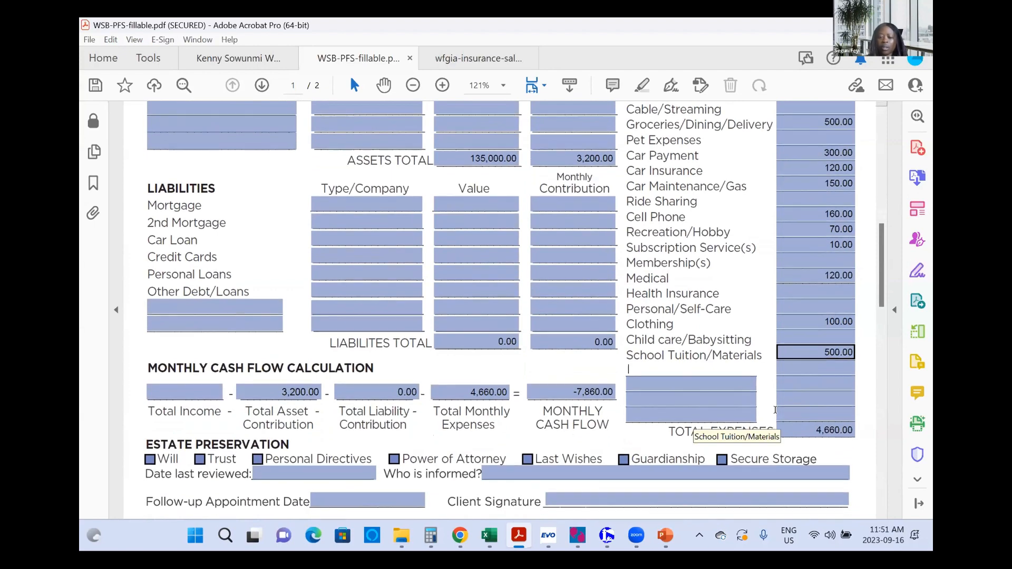
scroll(775, 410, "up", 1)
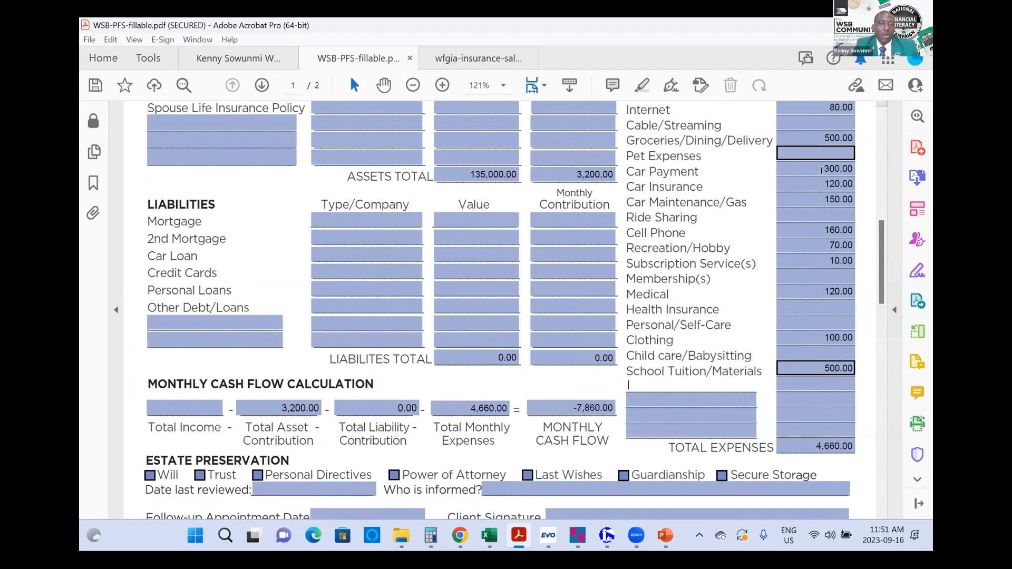
Step: Add a Toyota personal loan valued at 38,000 under Liabilities
left_click(346, 285)
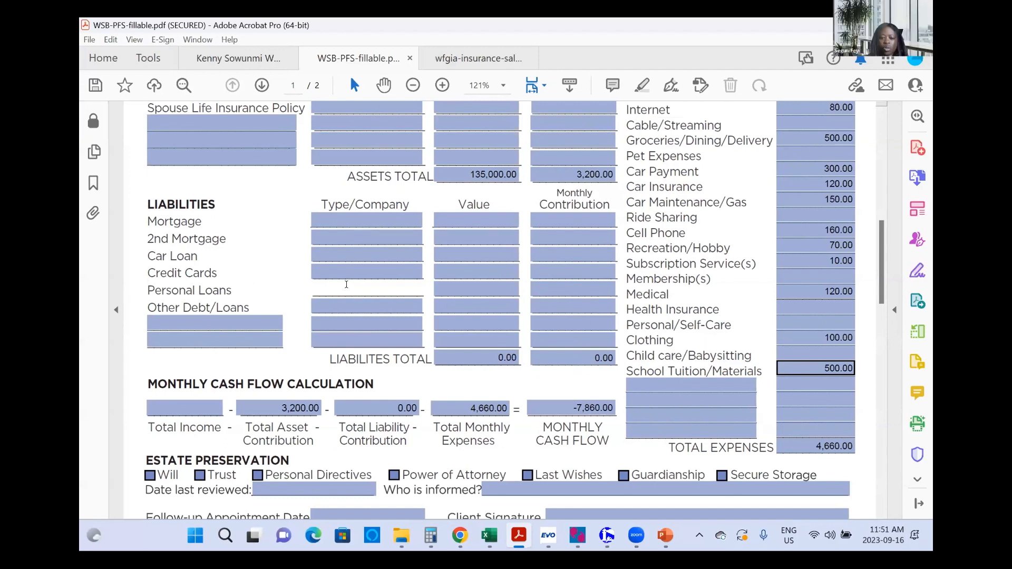
type("Toyota")
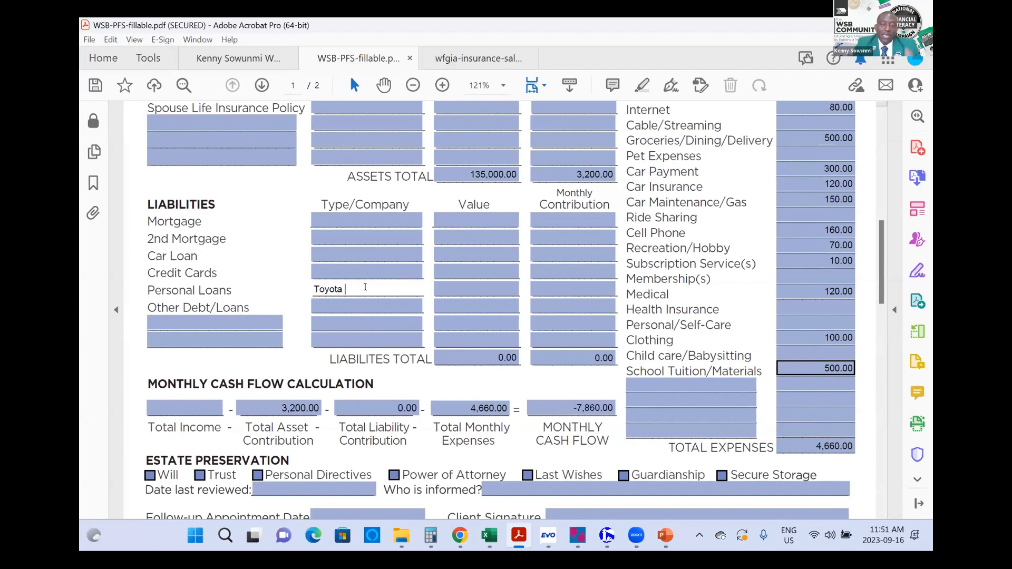
left_click(444, 287)
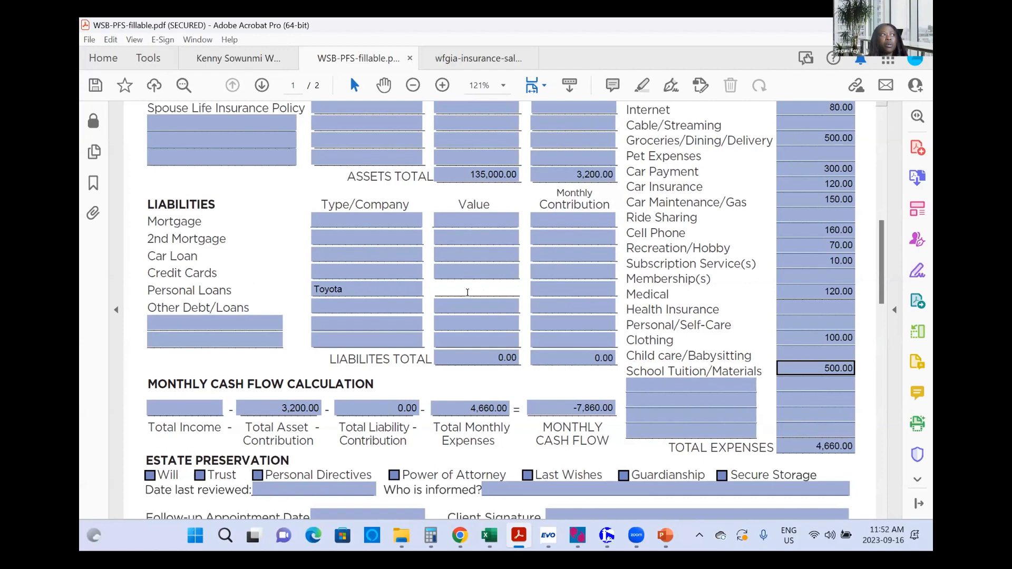
type("38000")
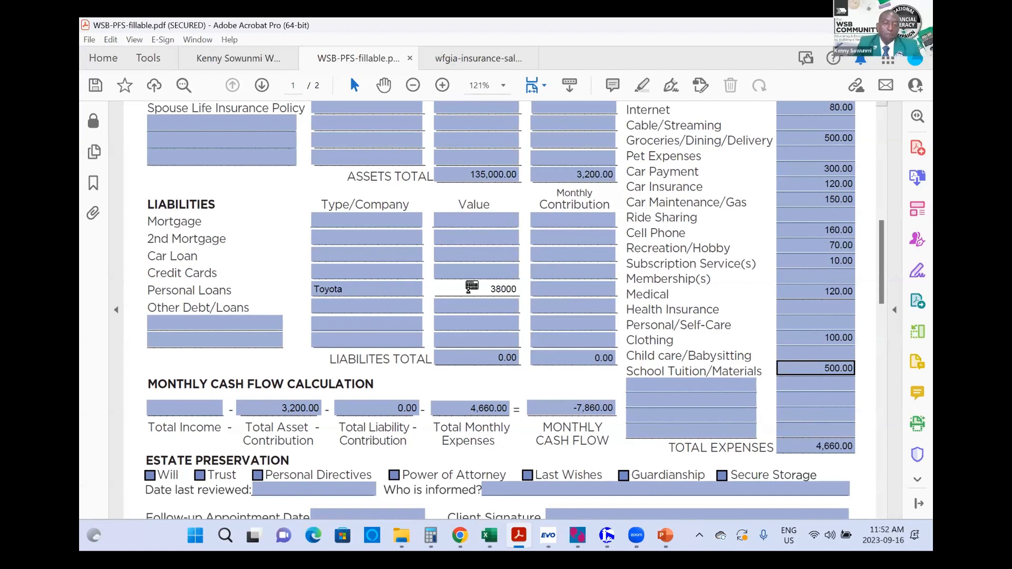
key("Tab")
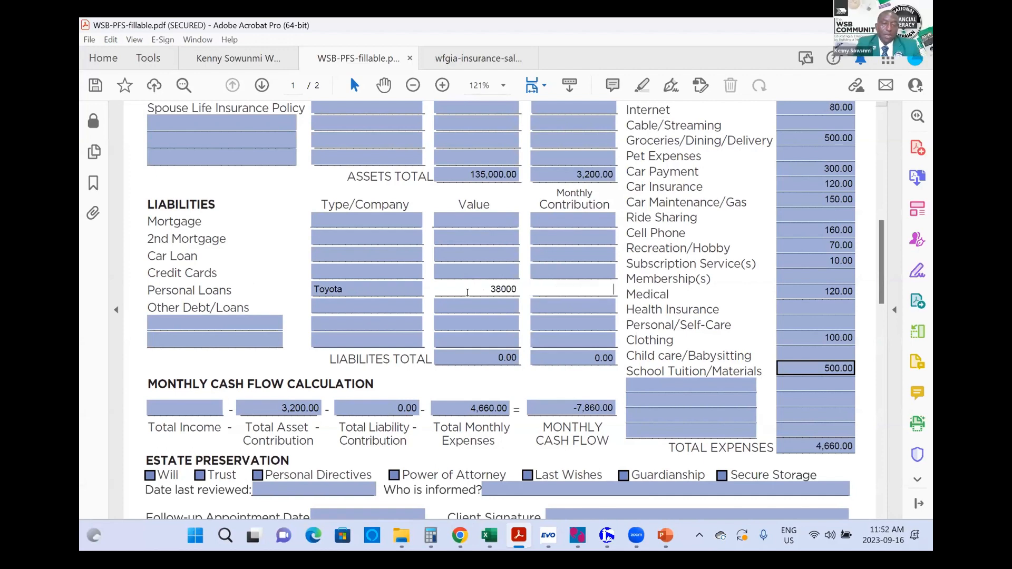
scroll(737, 265, "up", 3)
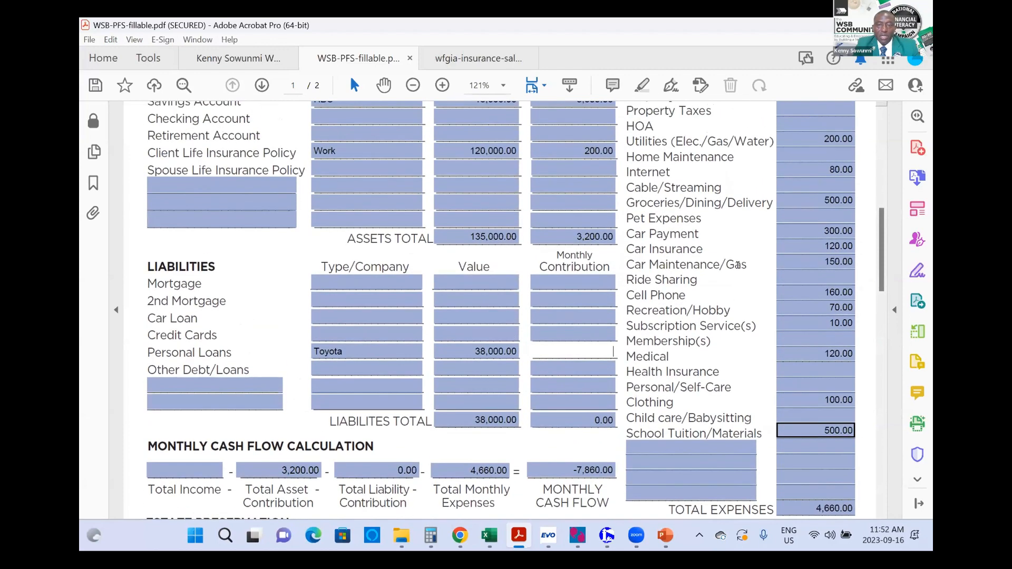
Step: Fill a blank asset row with 'Toyota Car' and a value of 48,000
scroll(736, 265, "up", 4)
scroll(737, 266, "down", 2)
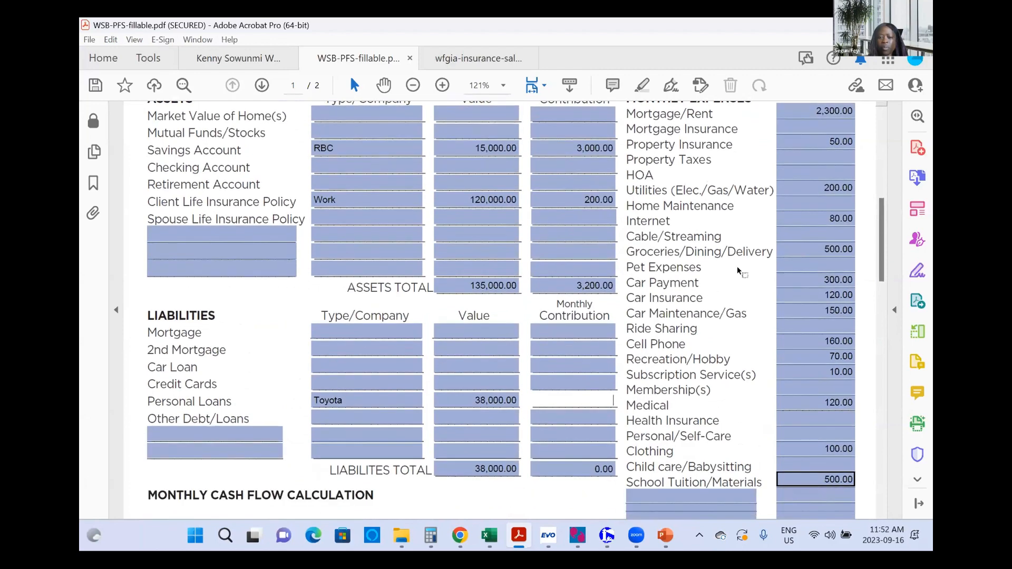
left_click(785, 280)
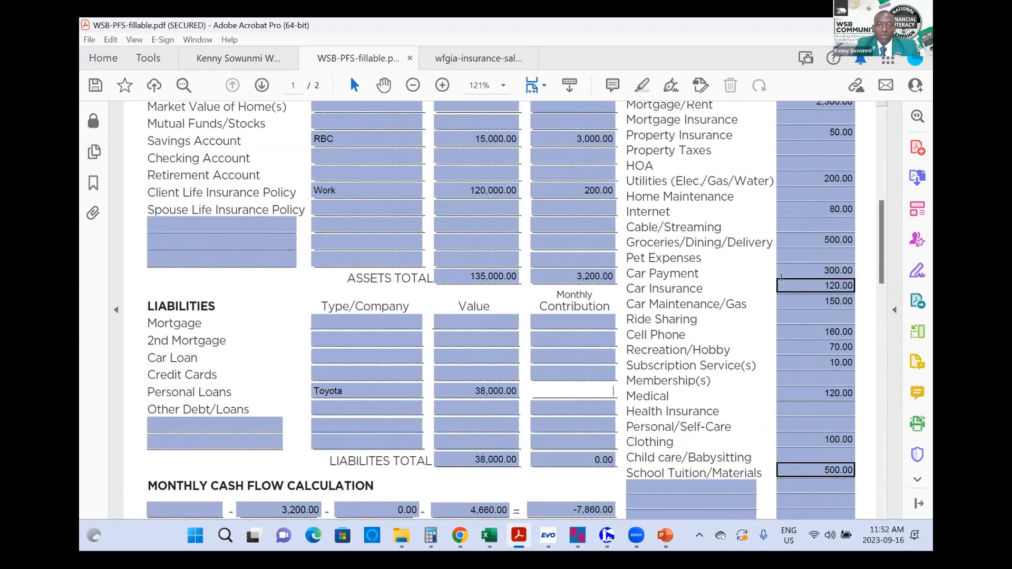
scroll(632, 284, "down", 2)
left_click(560, 280)
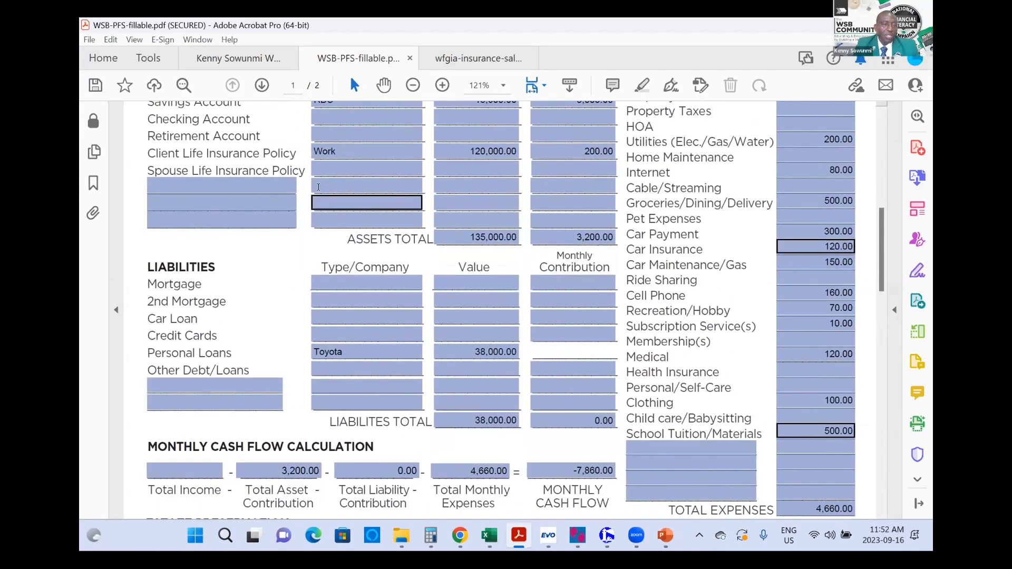
left_click(218, 185)
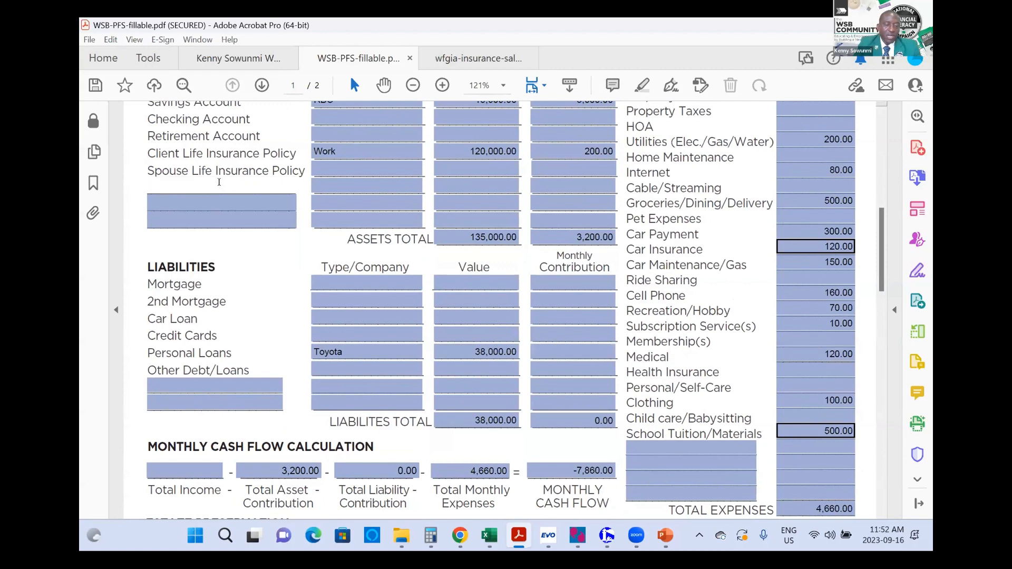
type("Toyota Car")
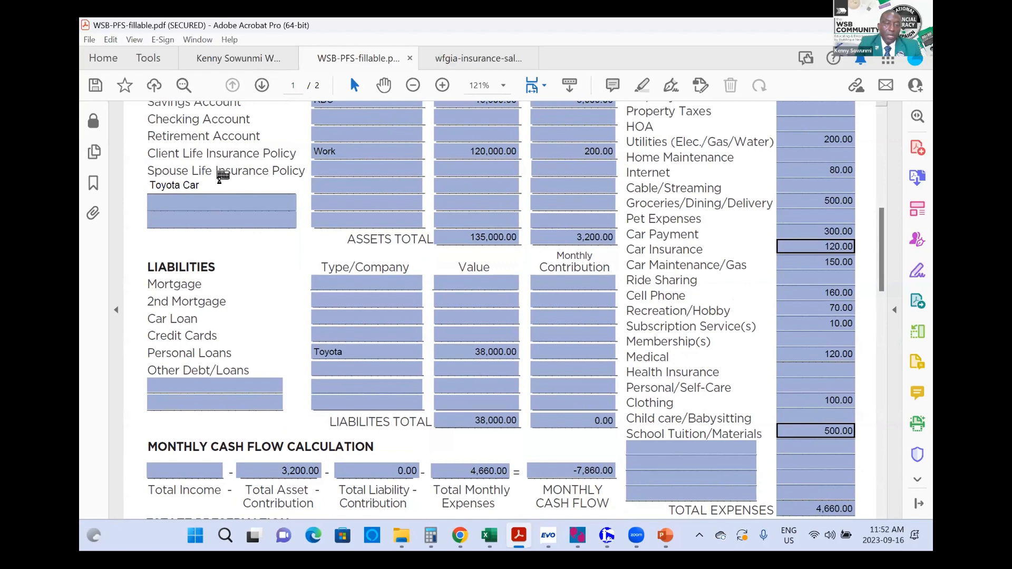
key("Tab")
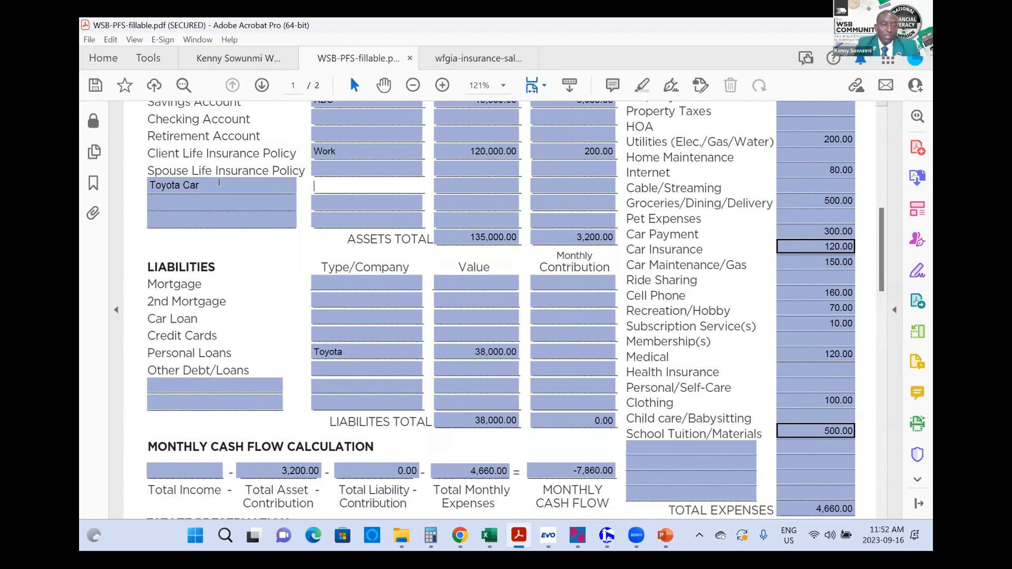
key("Tab")
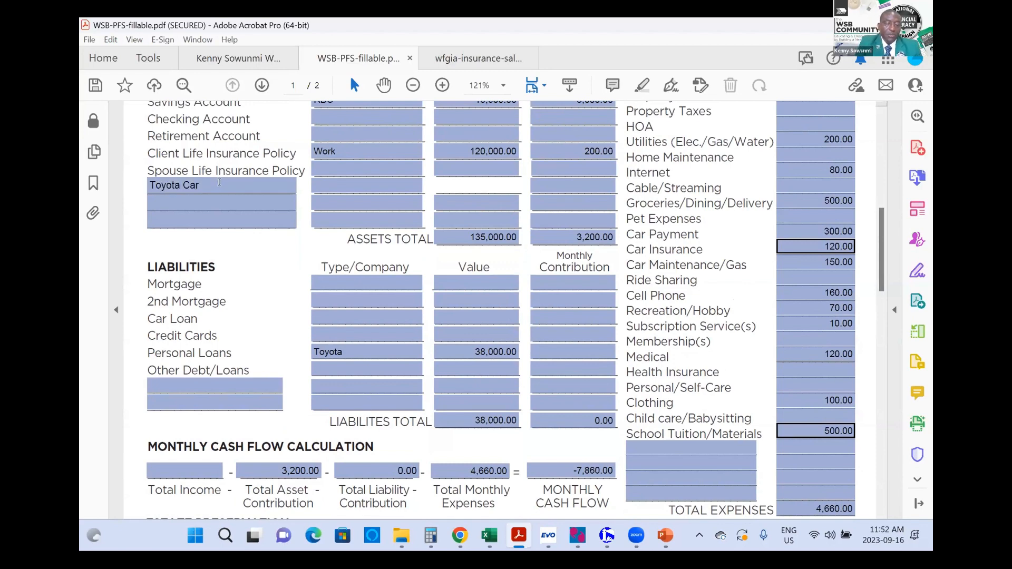
type("48000")
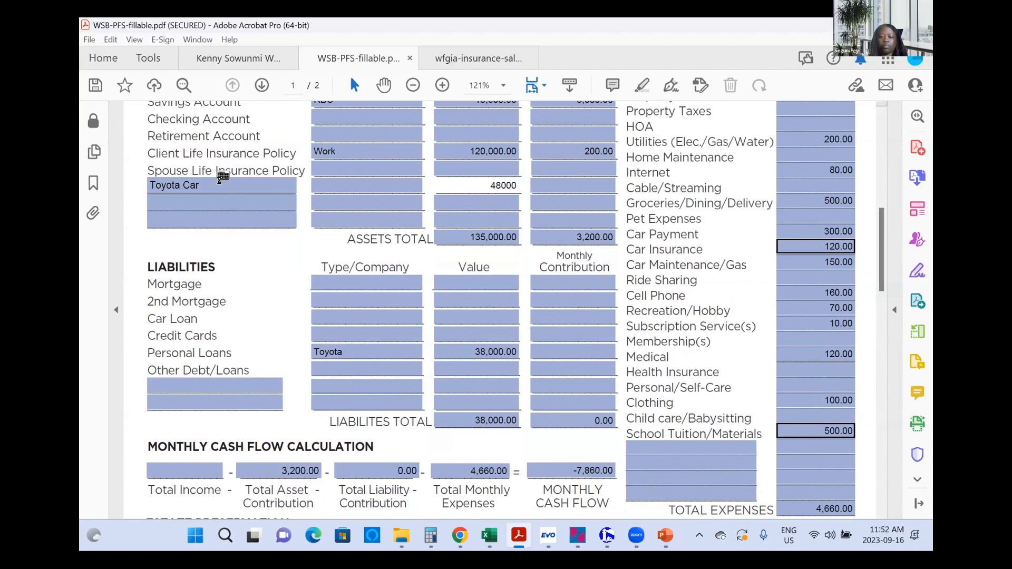
key("Tab")
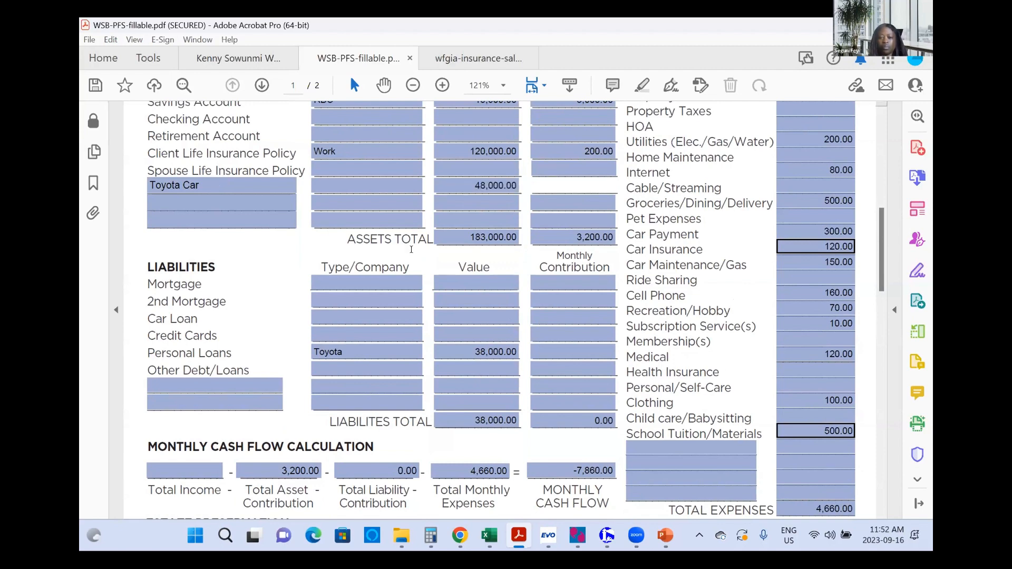
scroll(688, 308, "down", 3)
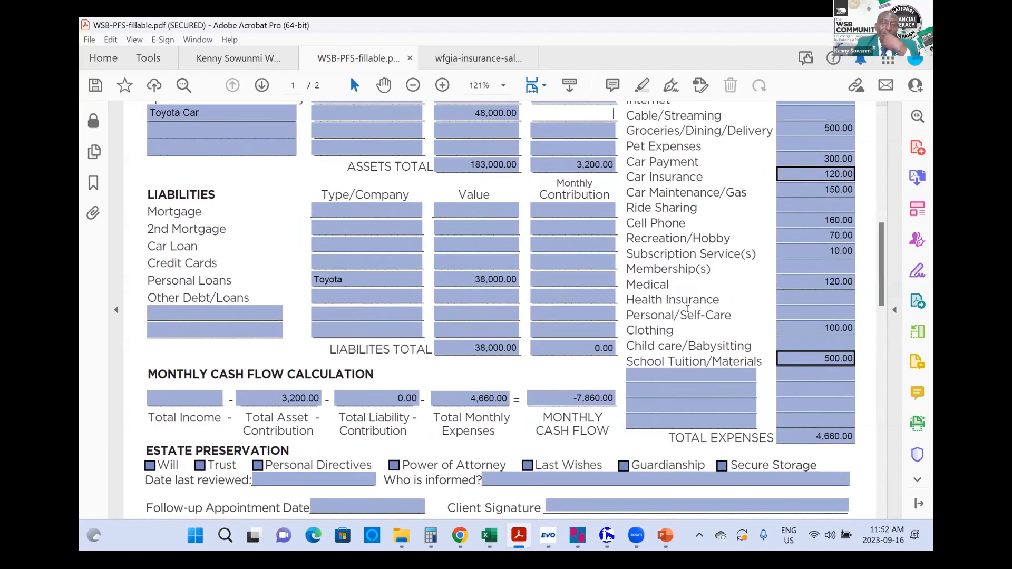
scroll(687, 309, "down", 1)
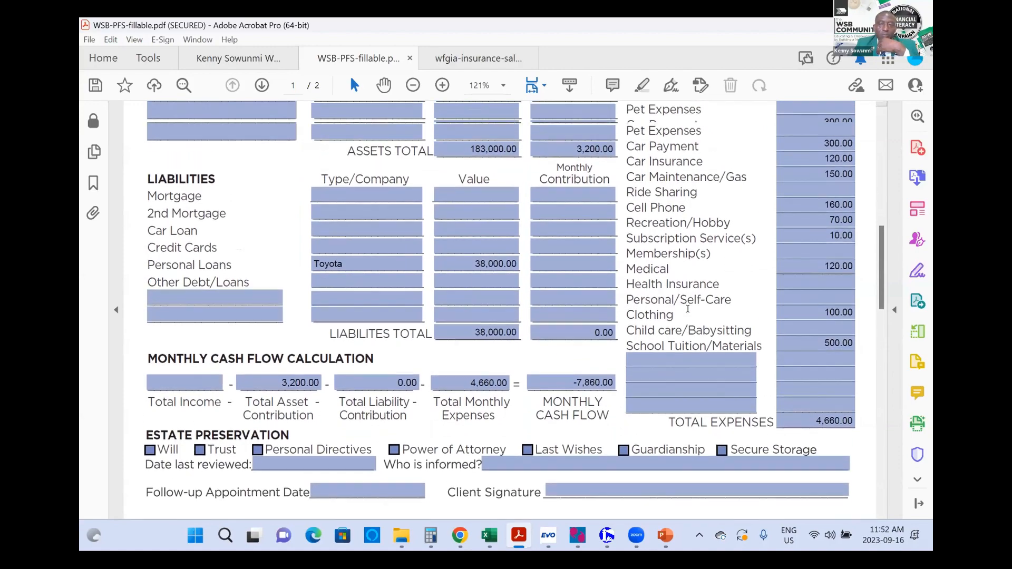
scroll(687, 309, "down", 4)
scroll(687, 309, "up", 6)
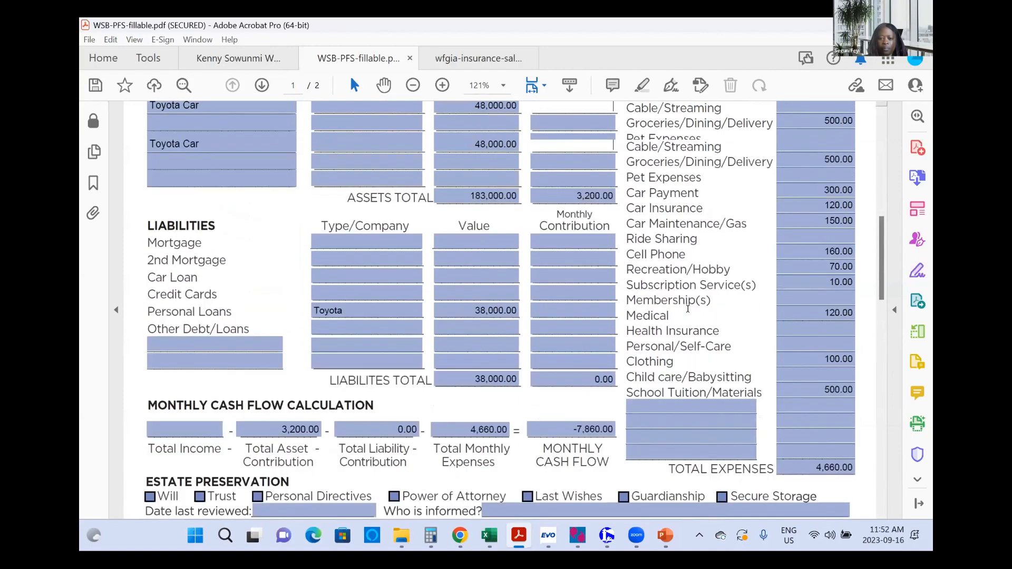
scroll(687, 308, "down", 6)
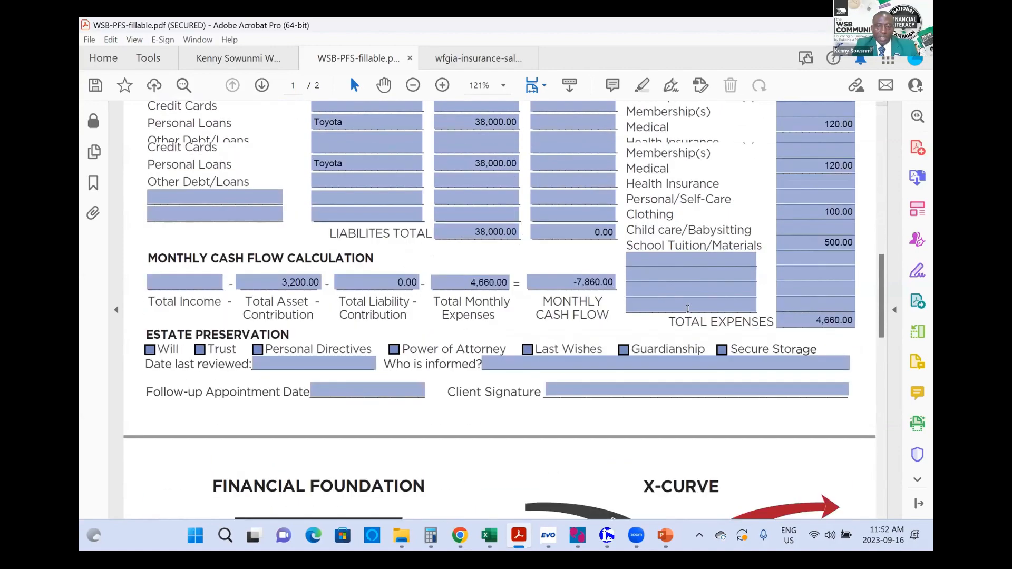
scroll(687, 309, "up", 12)
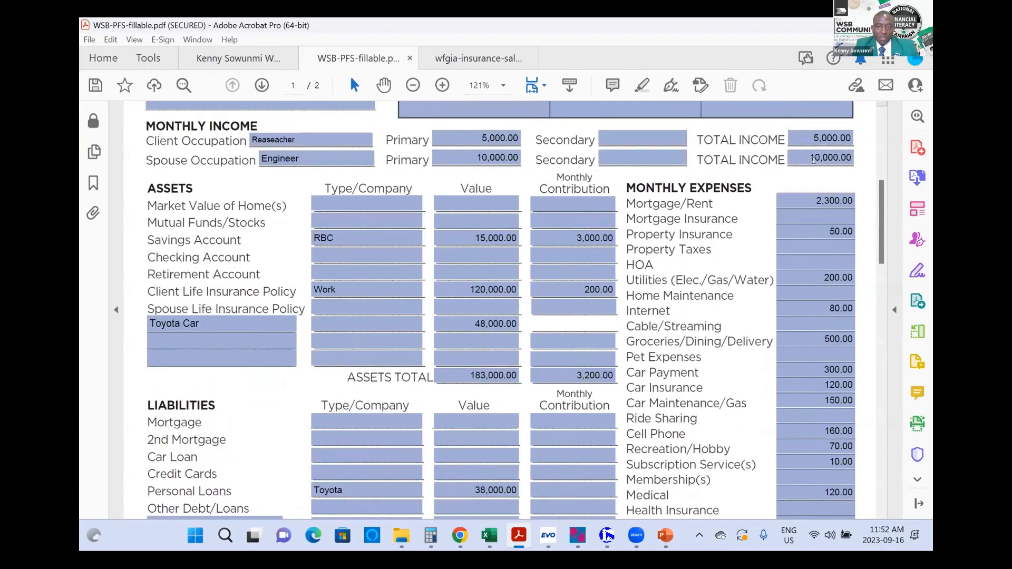
scroll(720, 299, "down", 7)
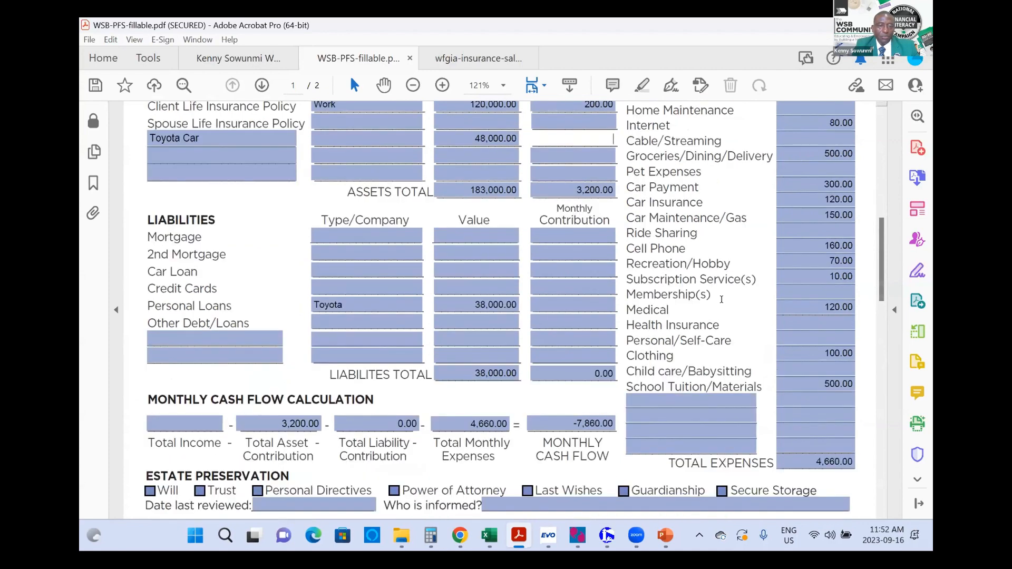
scroll(721, 300, "down", 6)
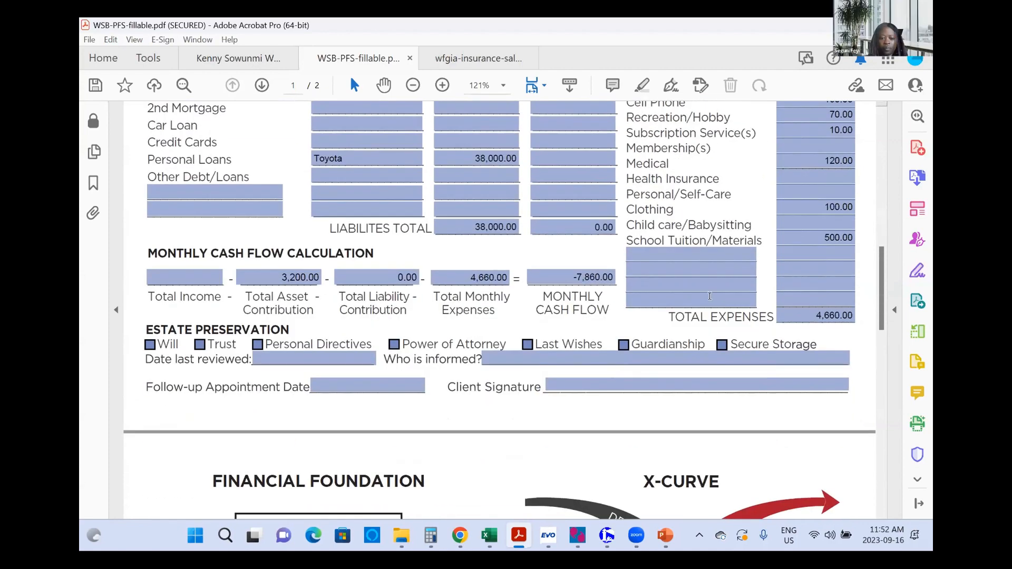
Step: Enter 15,000 as Total Income in the Monthly Cash Flow Calculation
left_click(160, 279)
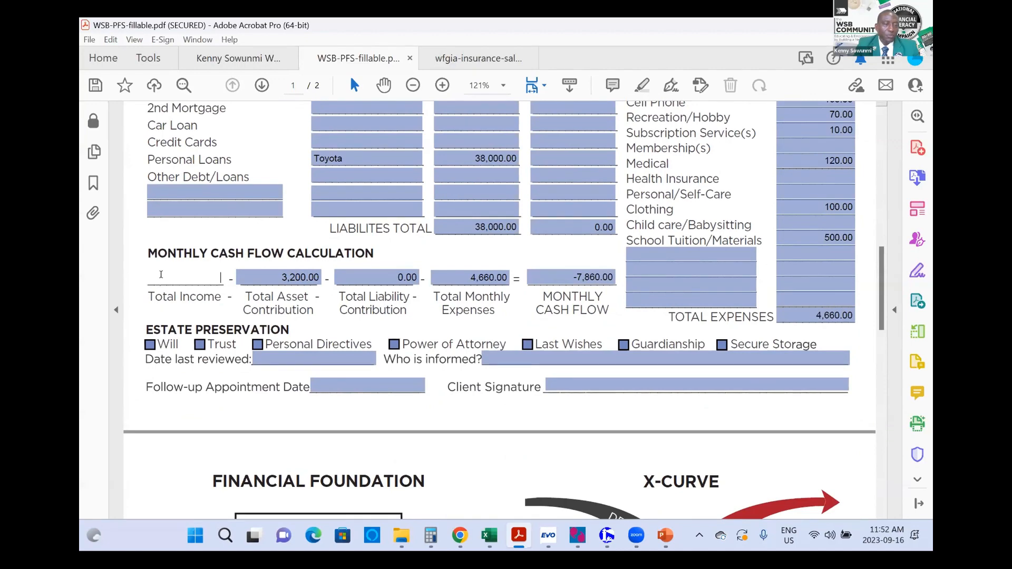
type("15")
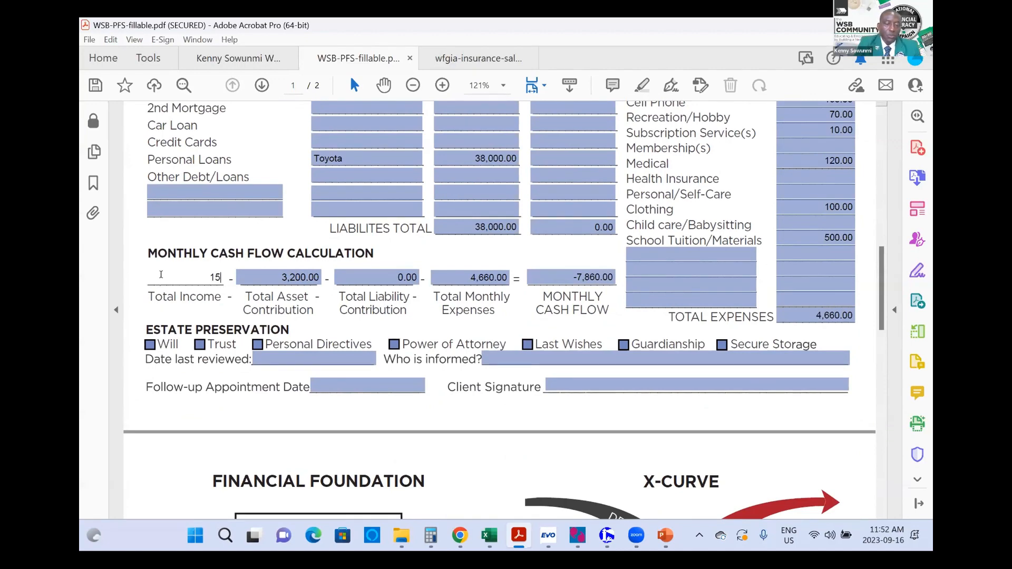
type(",0000")
key("Tab")
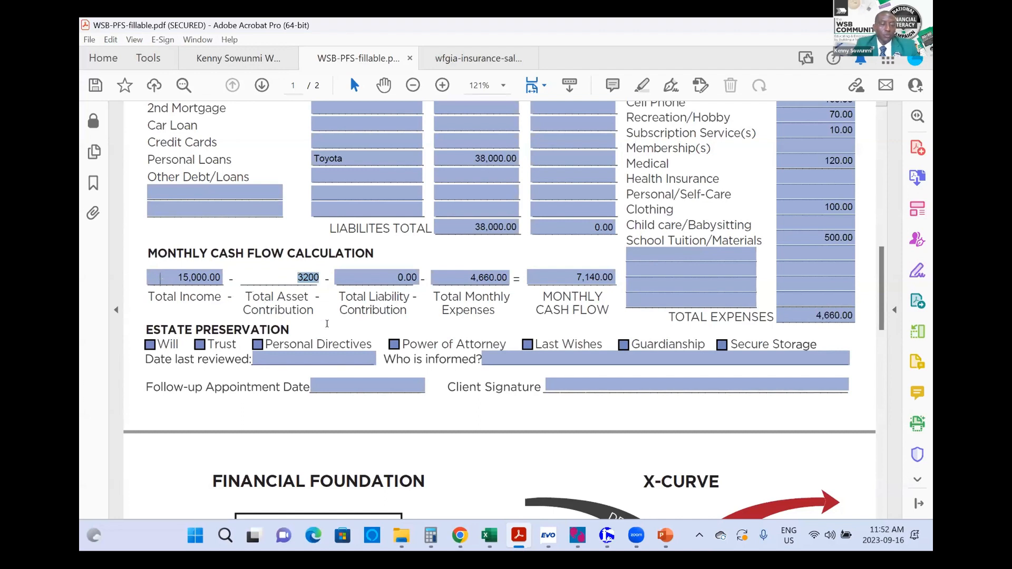
key("Tab")
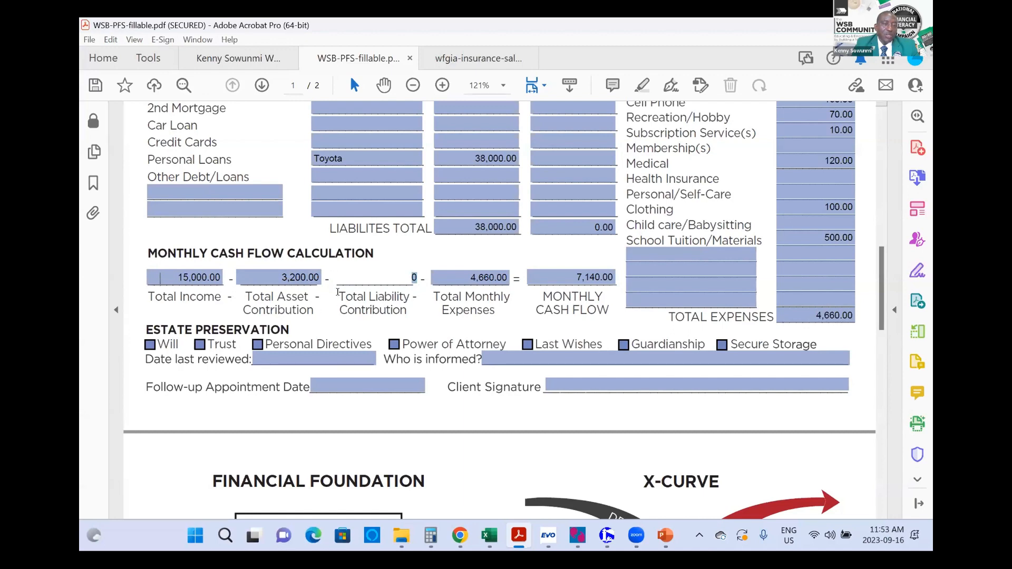
Step: Review the savings, life insurance and total asset contribution fields
scroll(446, 251, "up", 5)
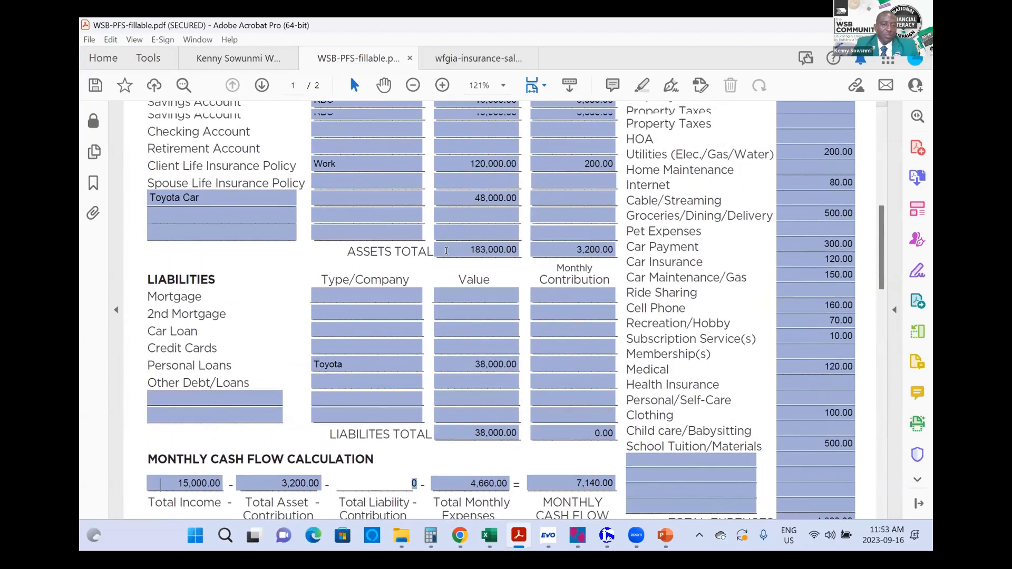
scroll(446, 252, "up", 2)
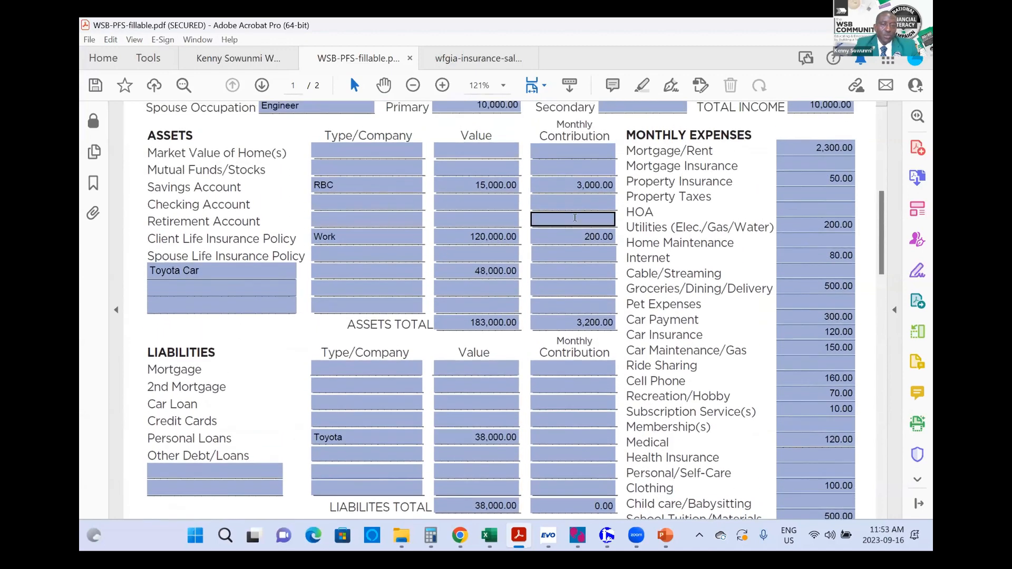
left_click(594, 185)
left_click(567, 231)
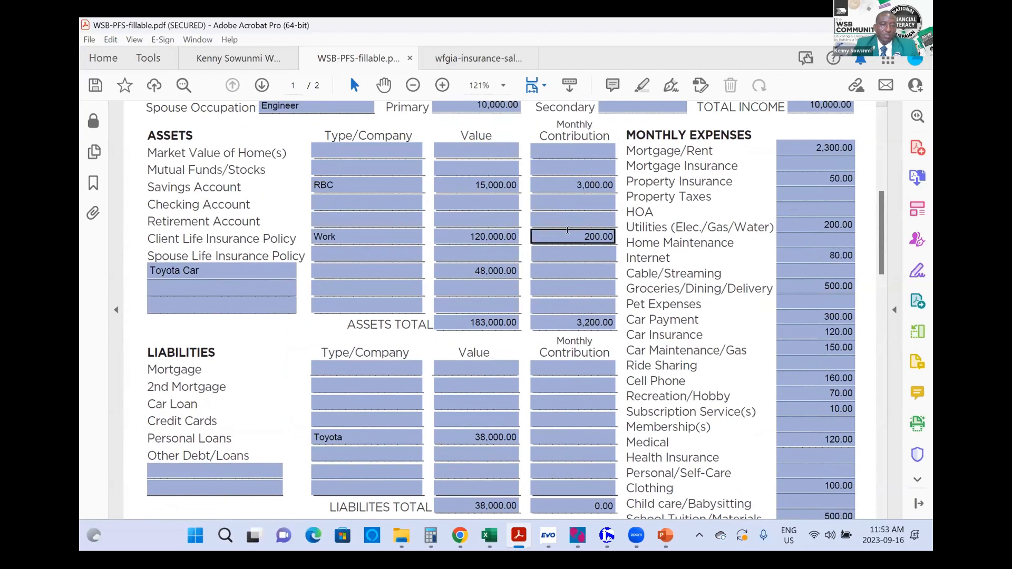
left_click(581, 323)
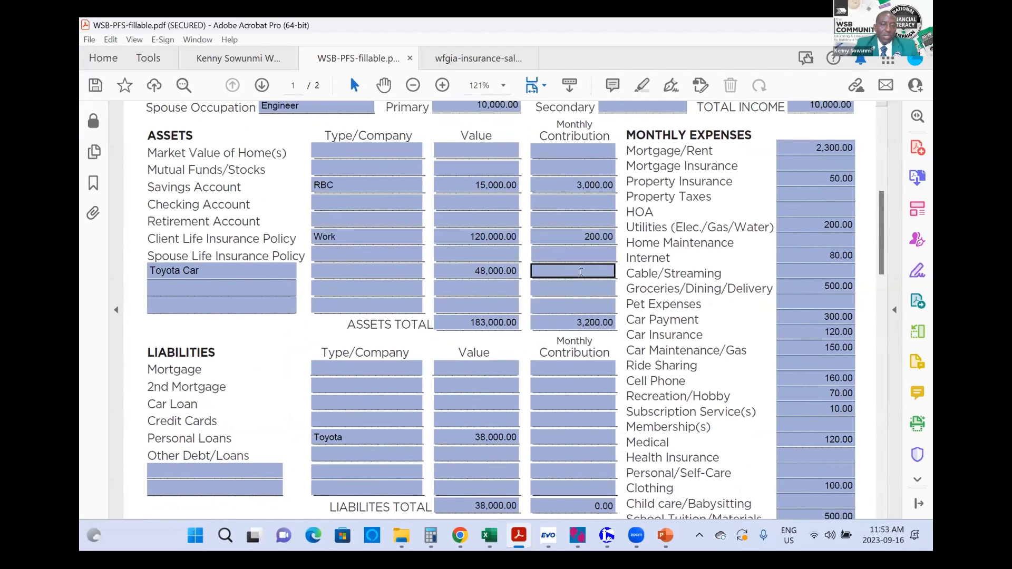
scroll(601, 327, "down", 2)
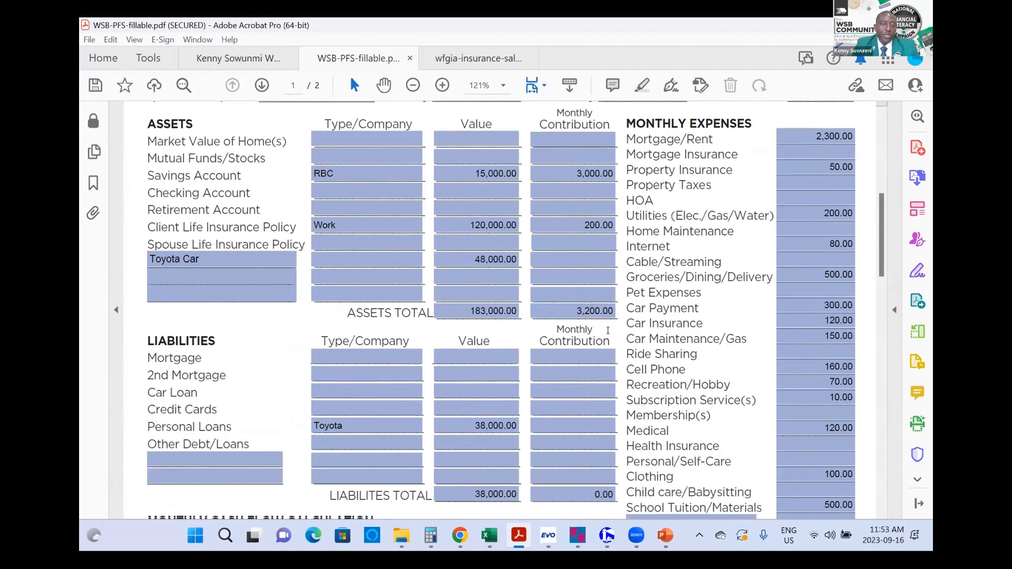
scroll(608, 331, "down", 5)
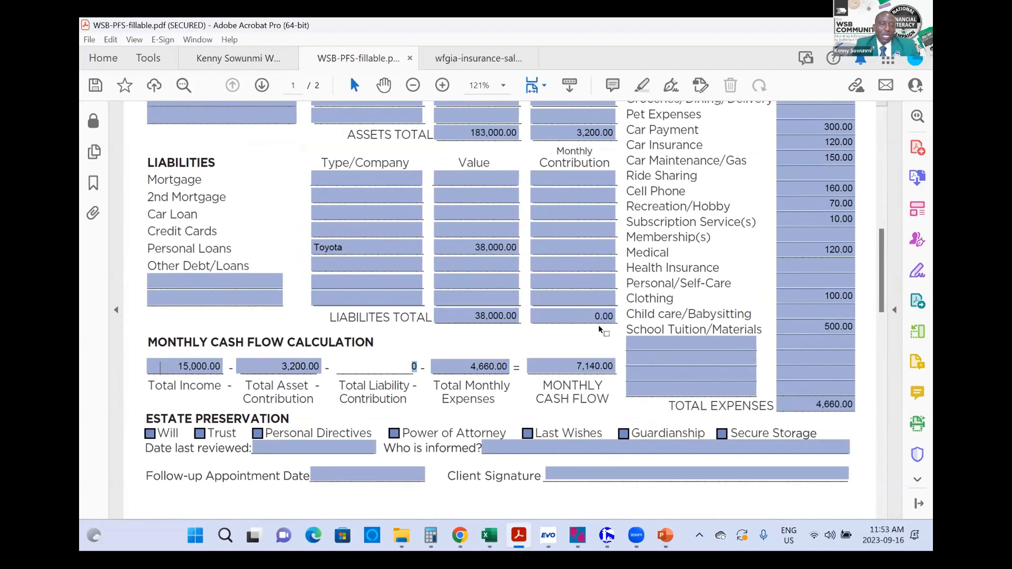
left_click(599, 316)
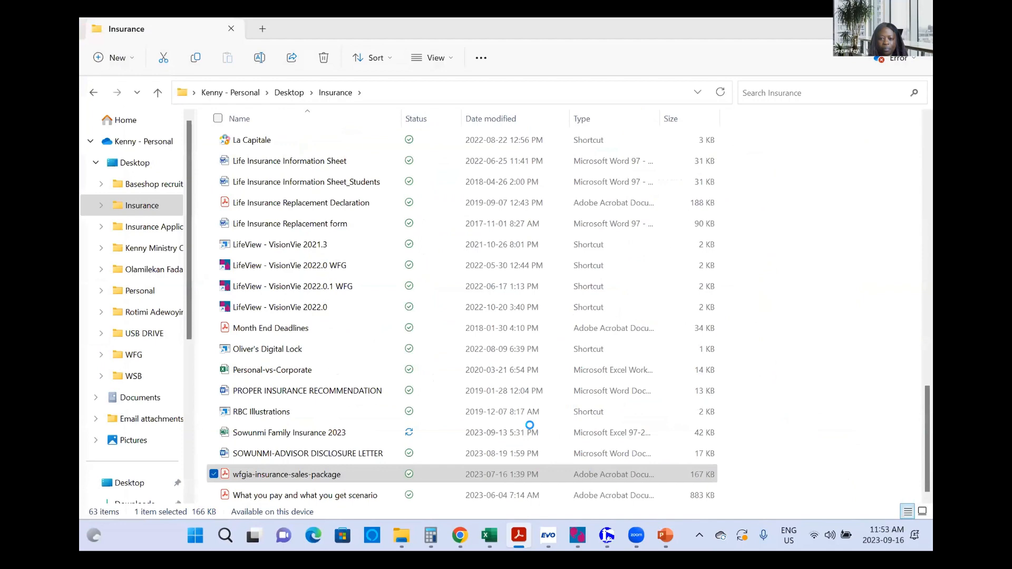
left_click(459, 537)
left_click(459, 537)
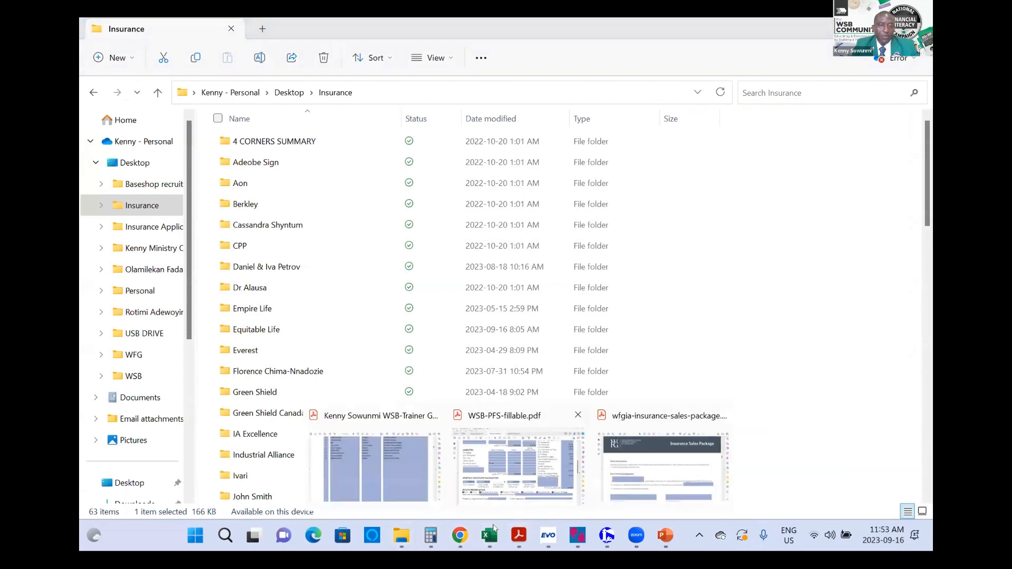
left_click(518, 467)
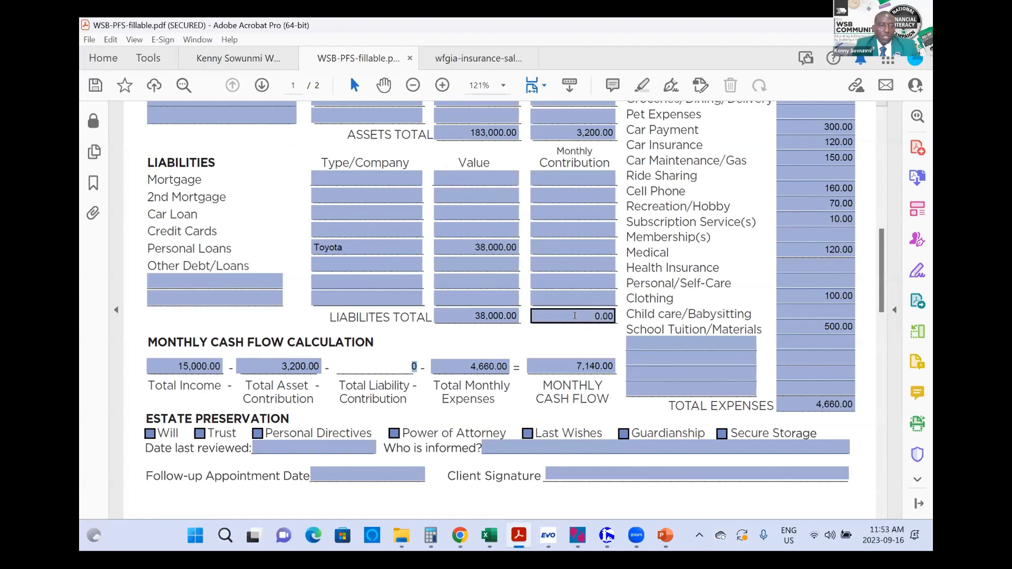
Step: Enter a 300 monthly contribution for the Toyota personal loan
left_click(565, 245)
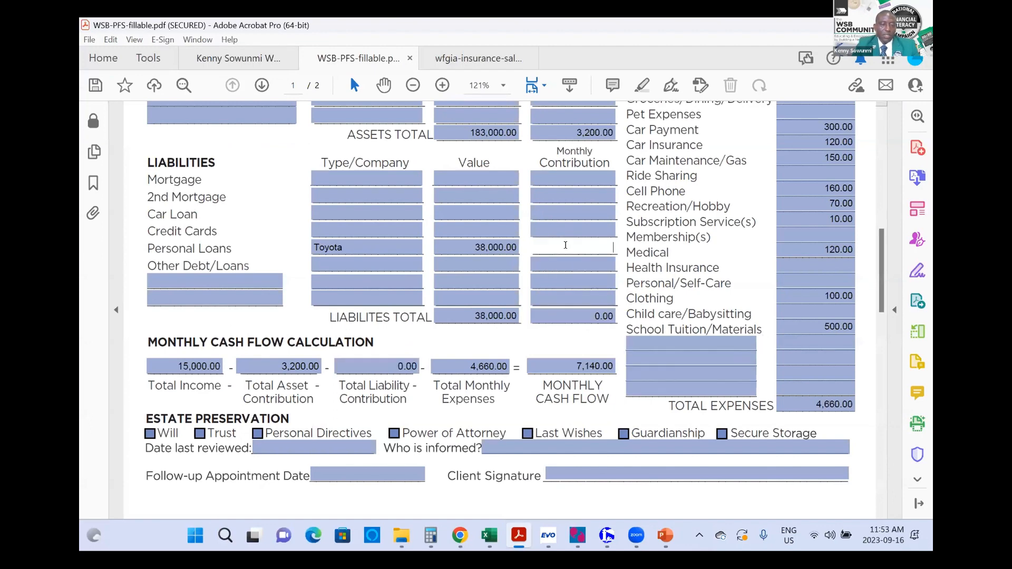
type("300")
key("Tab")
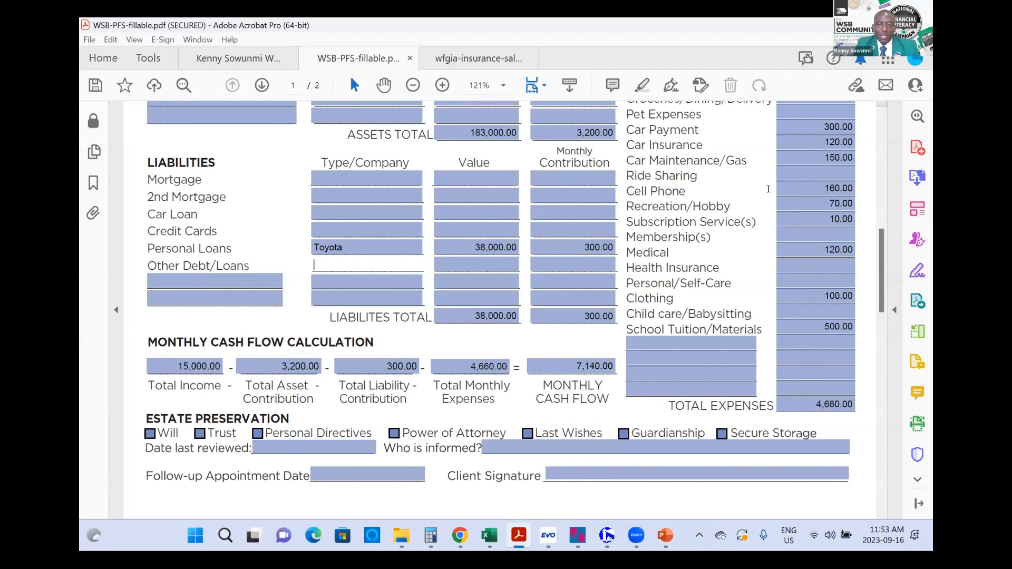
Step: Clear the Car Payment expense so Total Monthly Expenses drops to 4,360.00
scroll(809, 189, "up", 3)
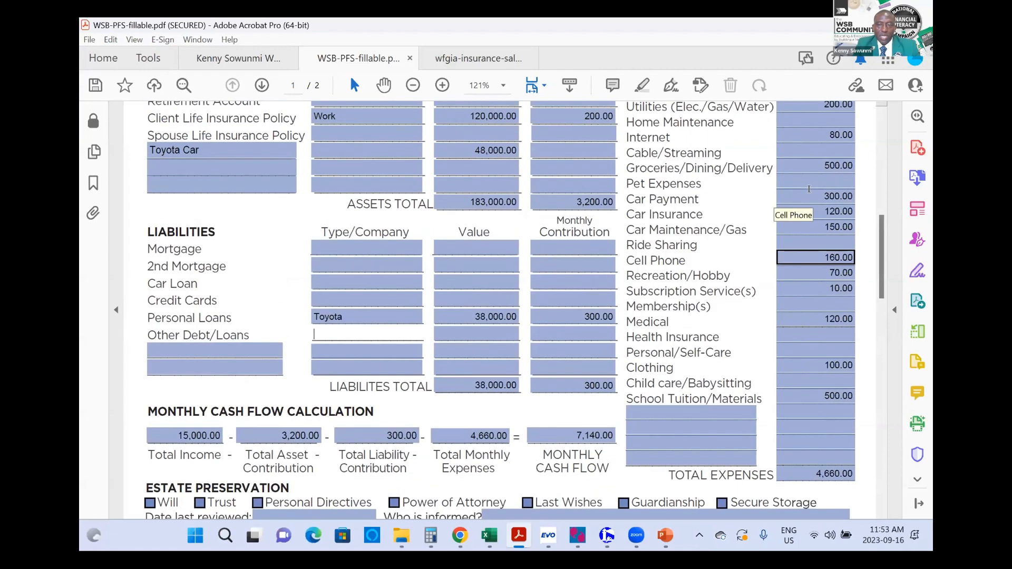
left_click(815, 189)
key("BackSpace")
key("BackSpace")
key("BackSpace")
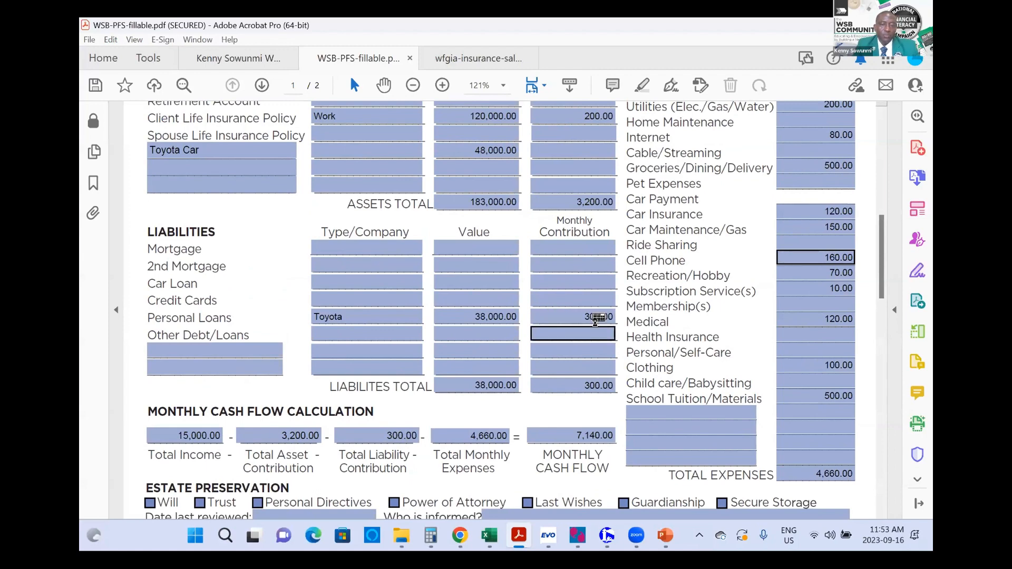
left_click(580, 337)
scroll(580, 345, "down", 1)
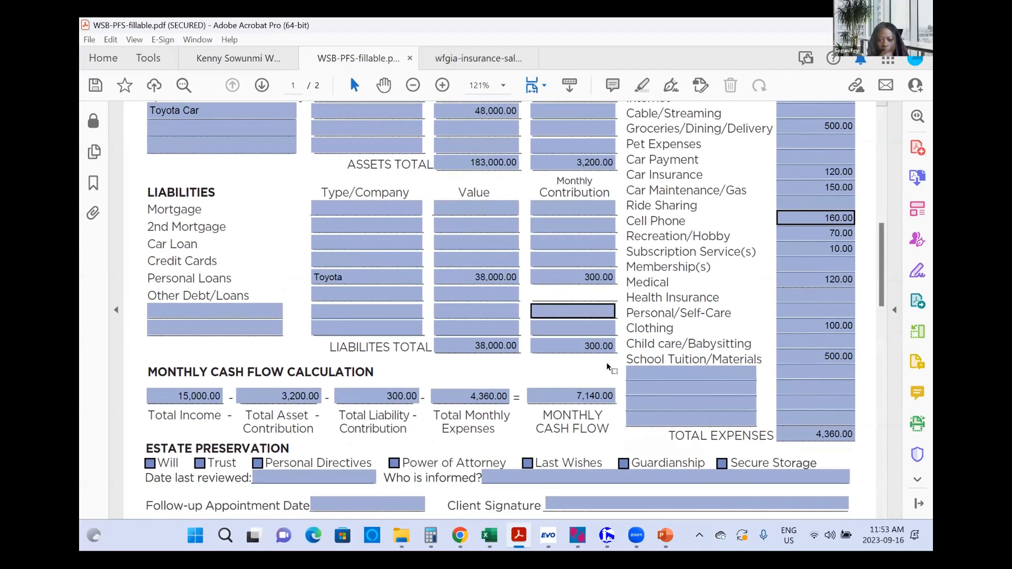
left_click(606, 363)
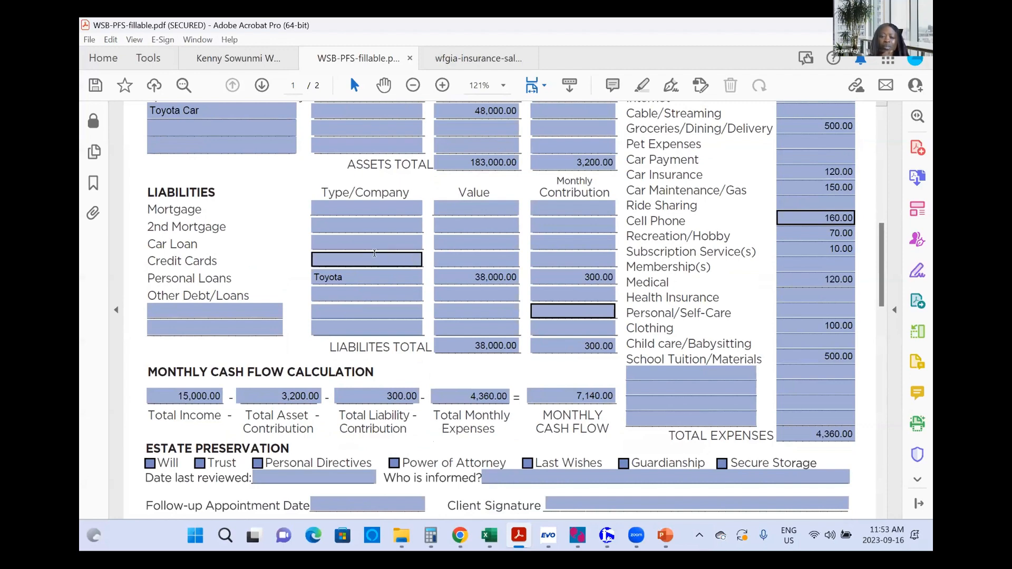
Step: Add a 'Credit Card' liability with a value of 5000 in the Credit Cards row
left_click(455, 257)
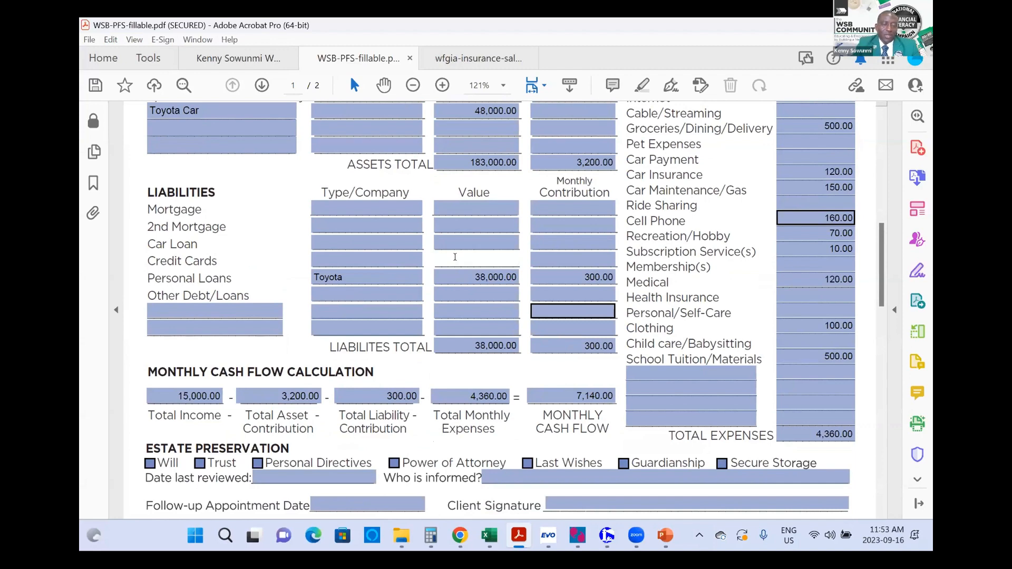
type("5000")
key("Tab")
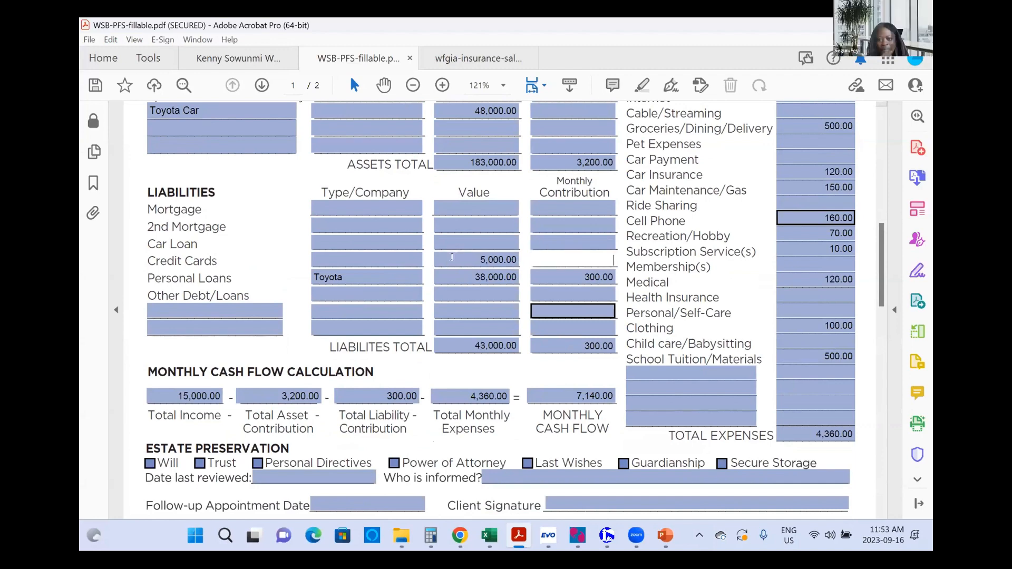
left_click(388, 256)
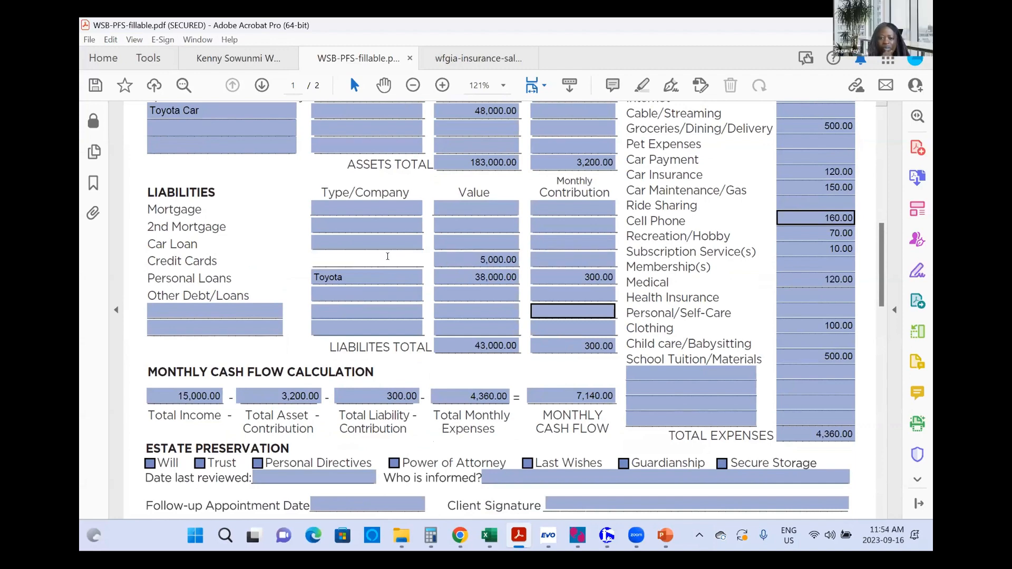
type("Credit ")
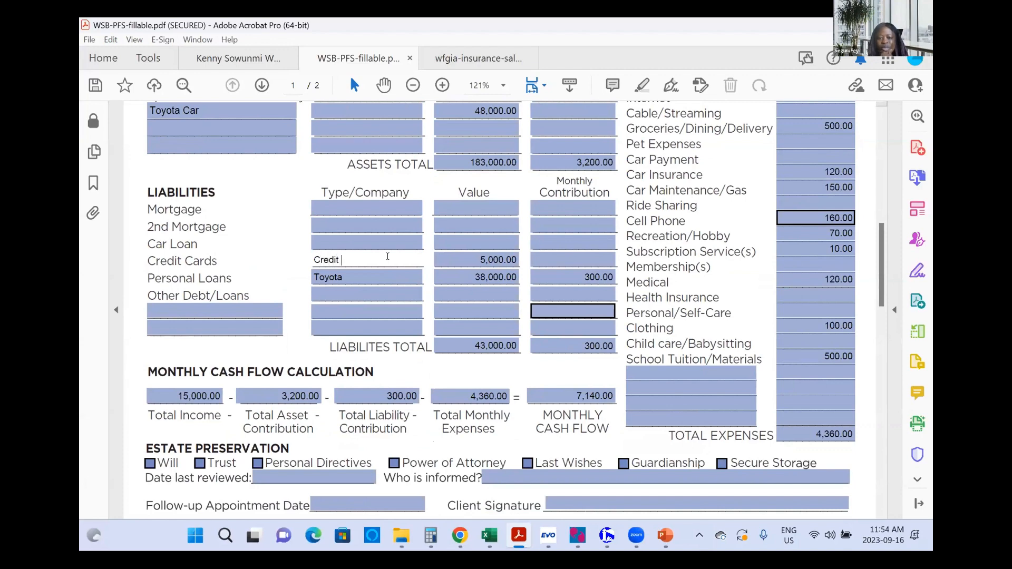
type("Card")
key("Tab")
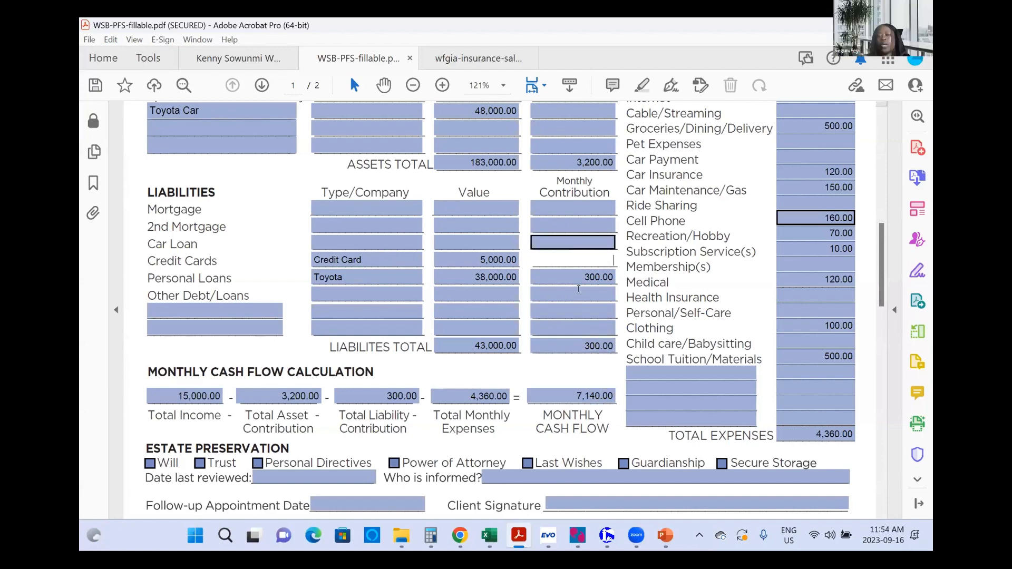
Step: Label the blank row below School Tuition/Materials 'Others' with an 800 amount
left_click(662, 370)
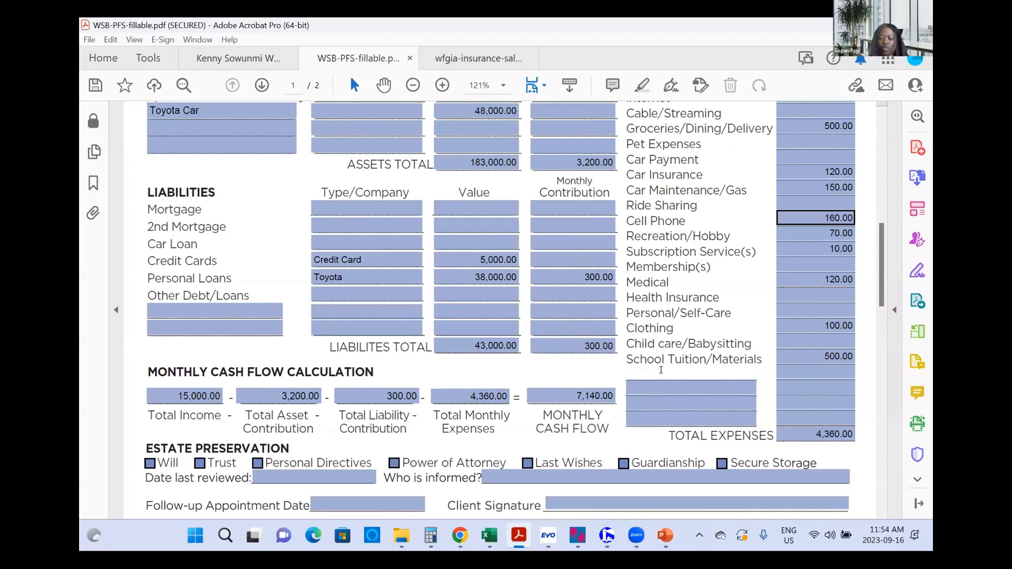
type("Others")
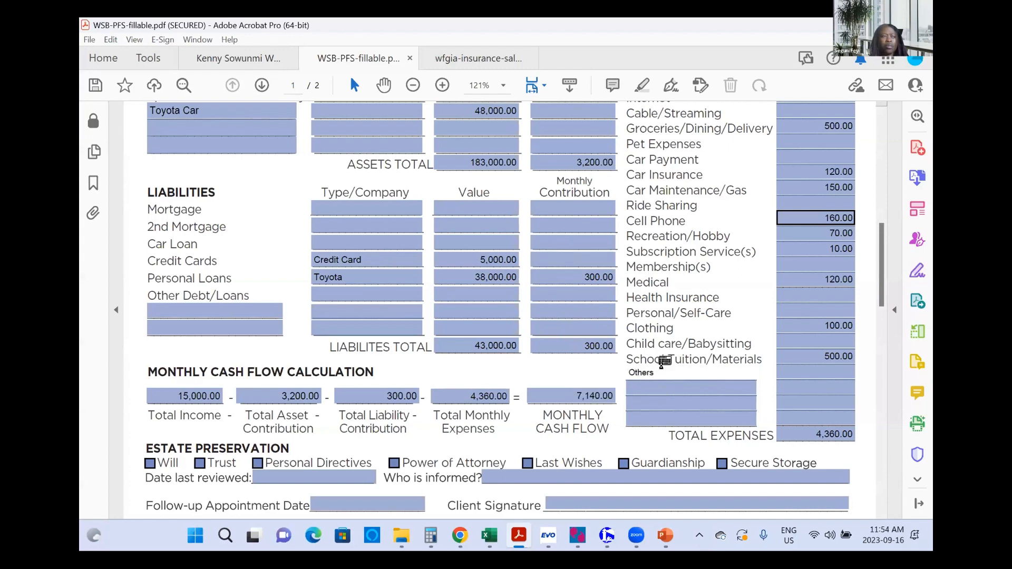
key("Tab")
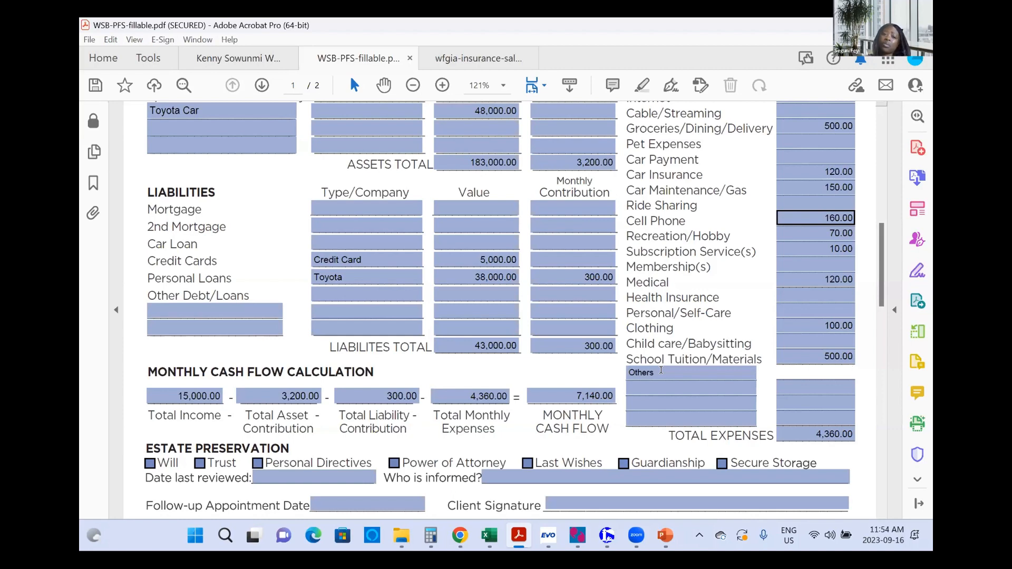
type("800")
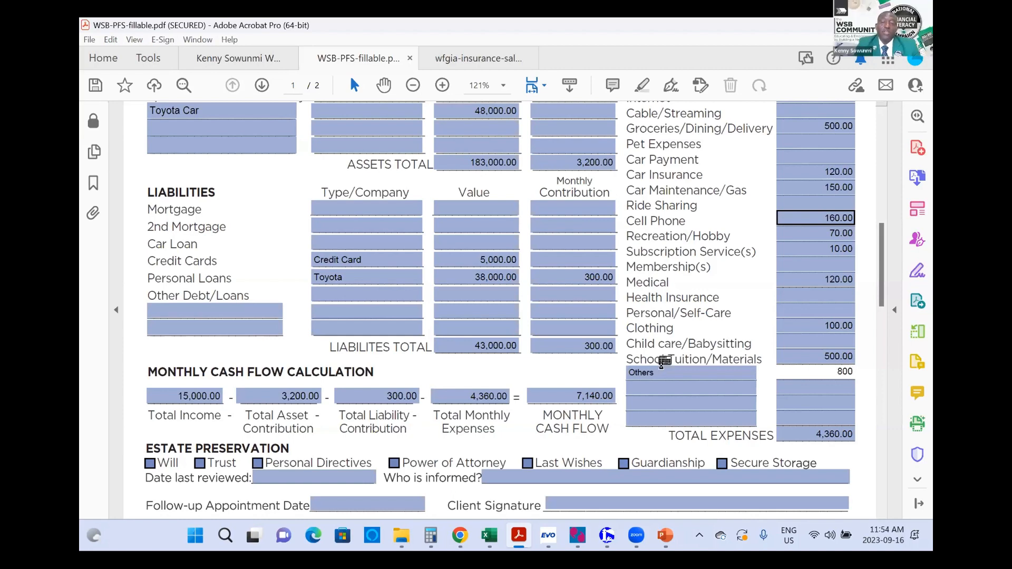
key("Tab")
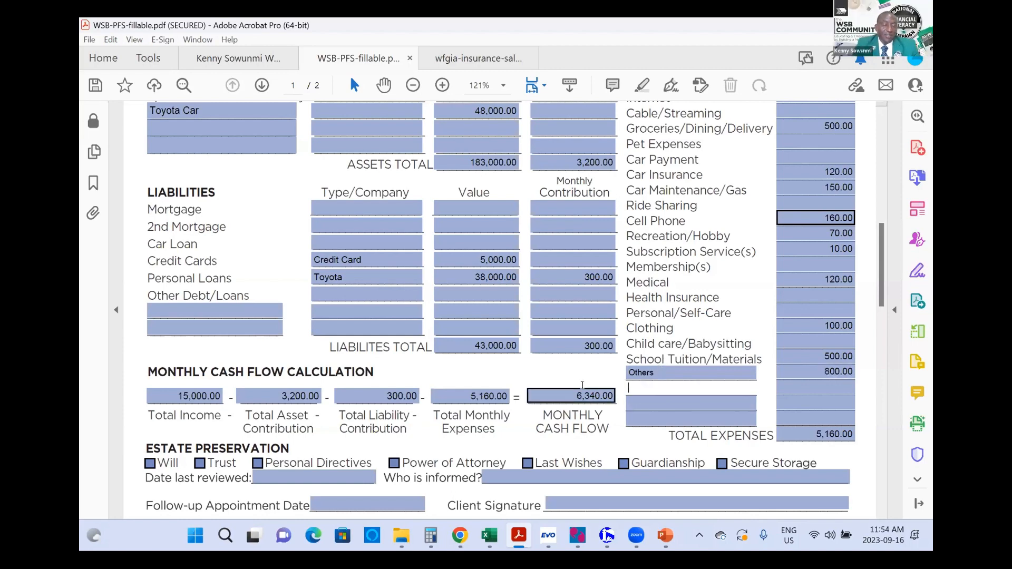
scroll(632, 387, "down", 1)
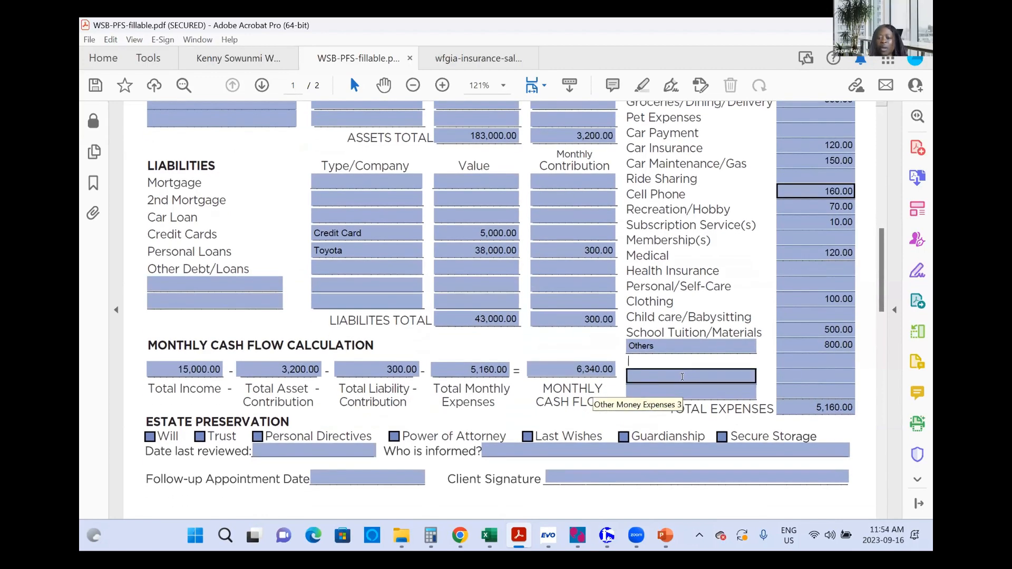
scroll(685, 376, "down", 1)
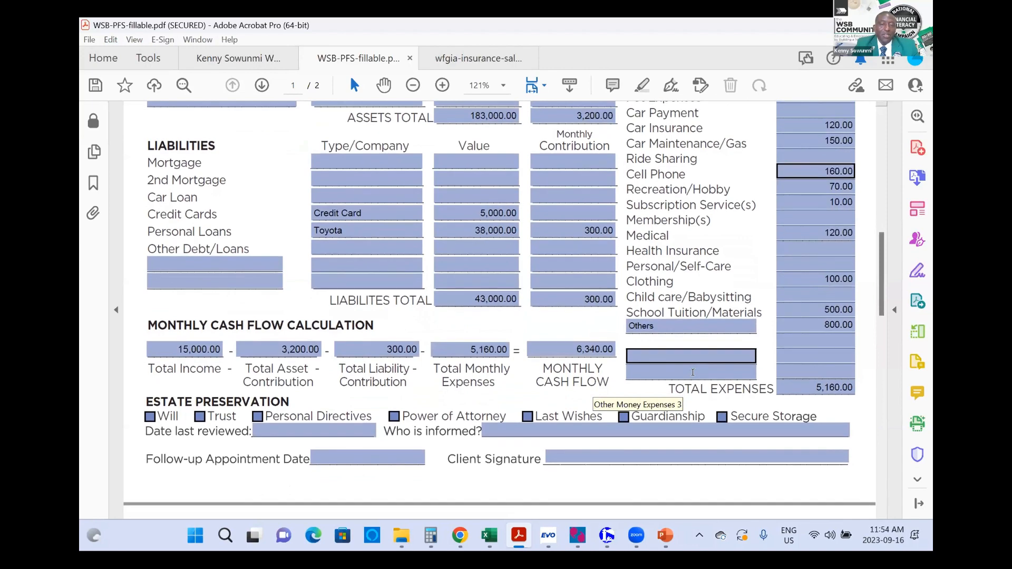
left_click(687, 323)
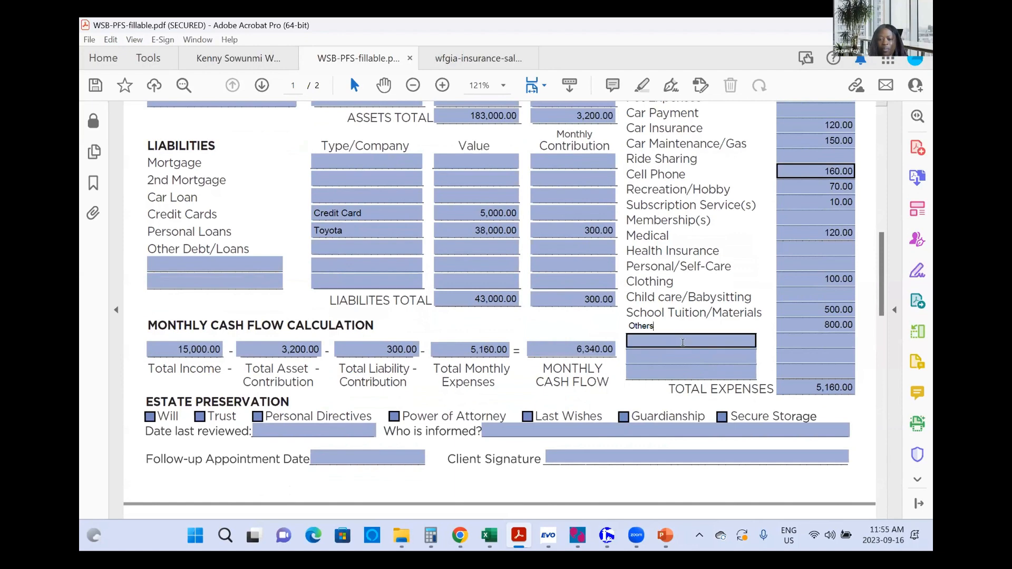
Step: Enter 500 as the Credit Cards monthly contribution, making the liabilities contribution total 800.00
left_click(581, 210)
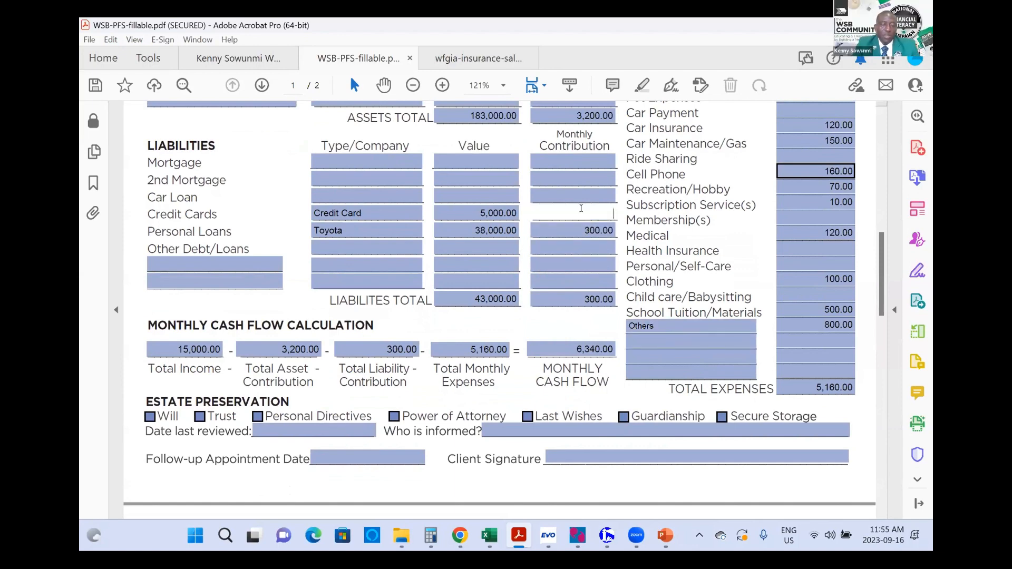
type("500")
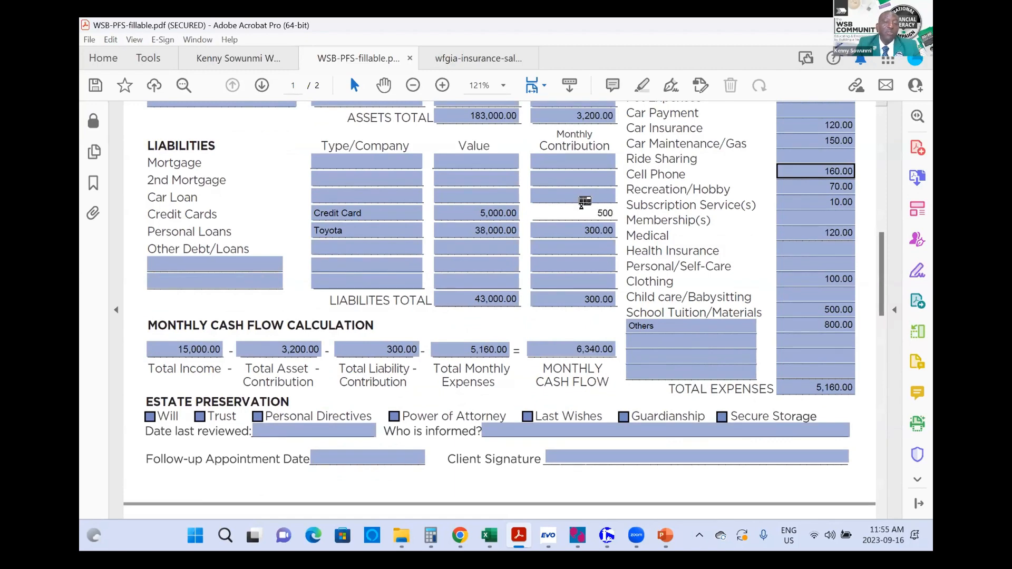
key("Tab")
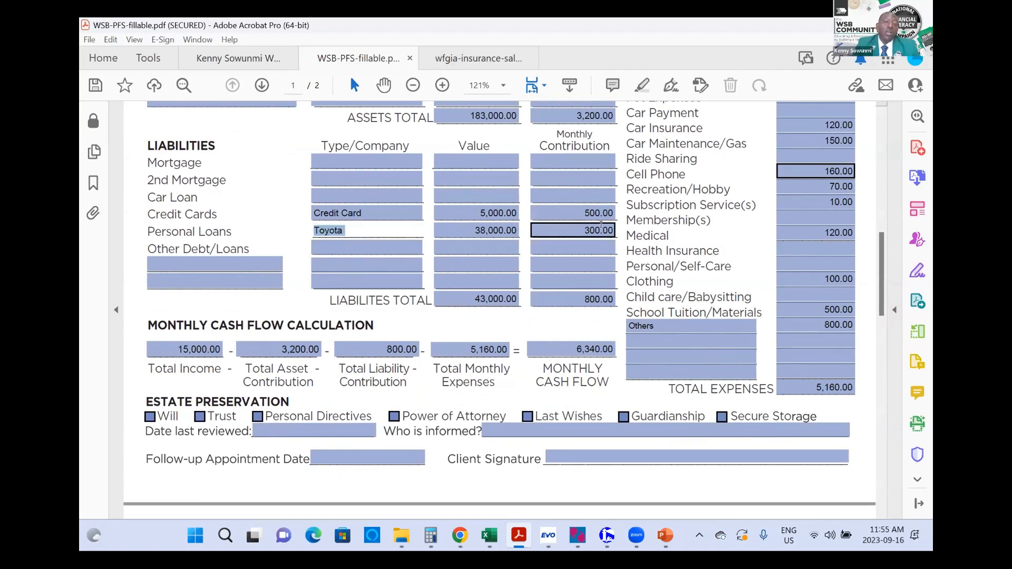
left_click(503, 210)
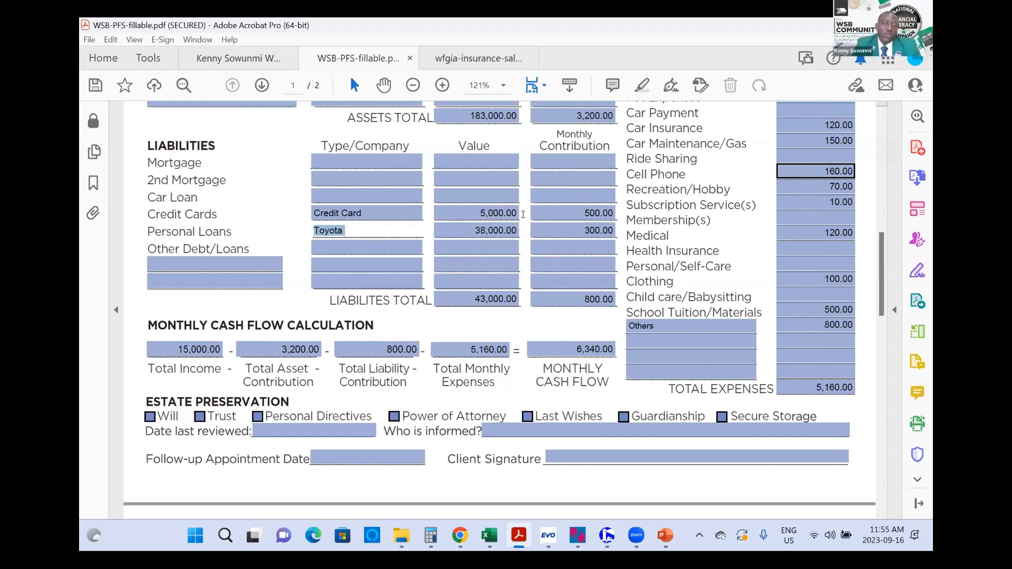
left_click(575, 298)
scroll(575, 288, "down", 1)
scroll(575, 288, "down", 4)
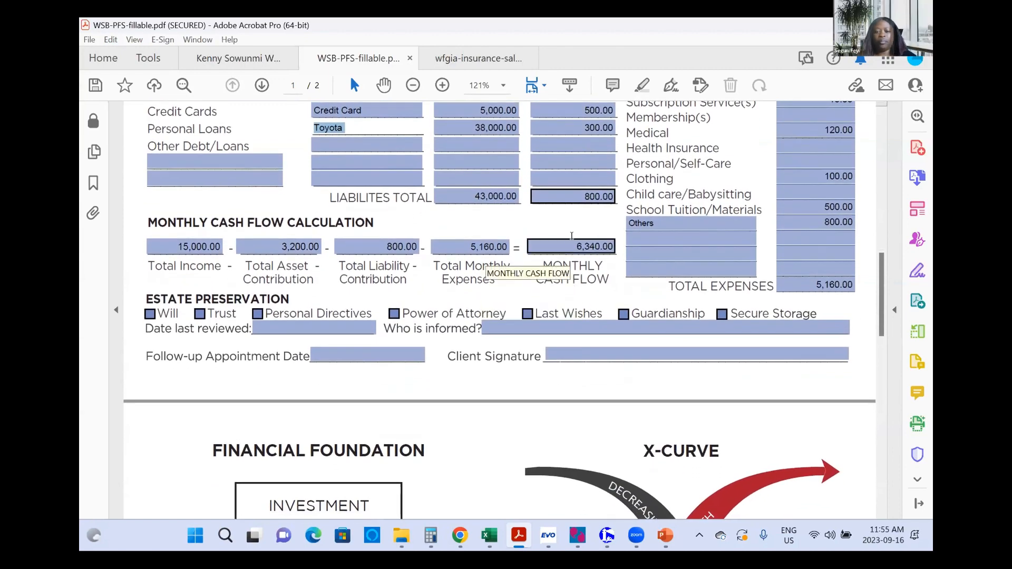
left_click(567, 238)
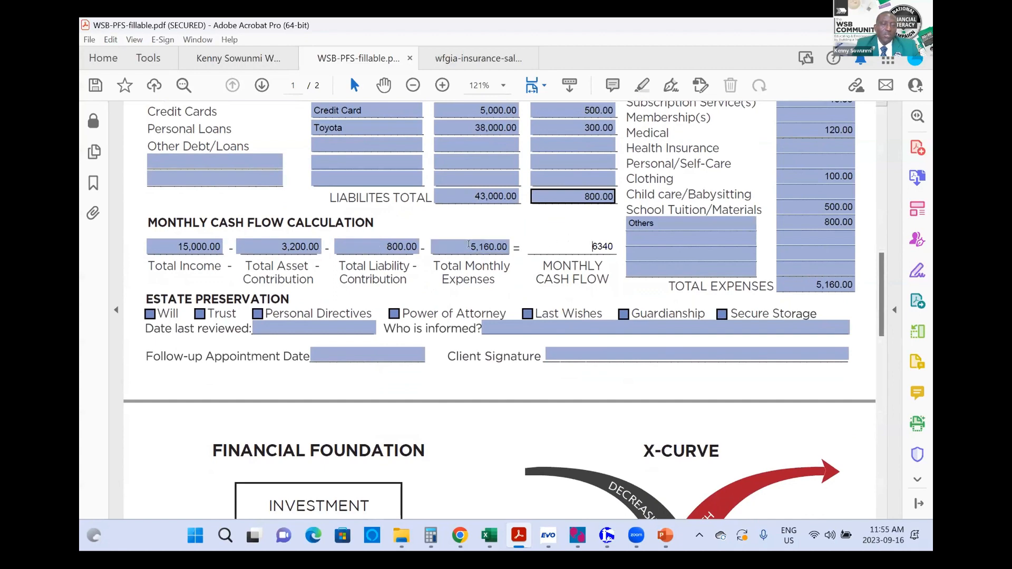
left_click(204, 246)
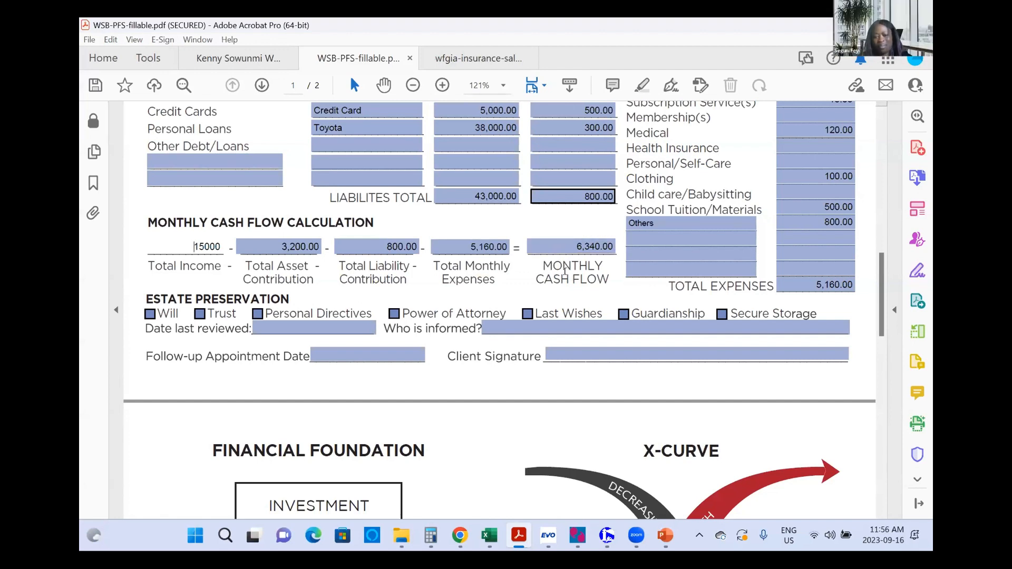
left_click(546, 245)
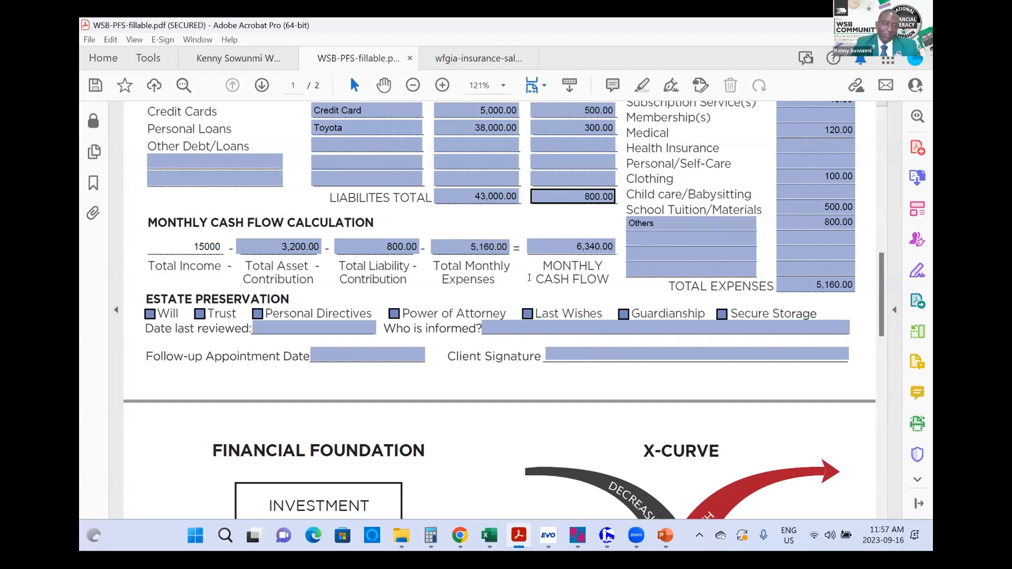
Step: Scroll down to page 2 and select the Client Debt field in the D.I.M.E. Method table
scroll(485, 300, "up", 2)
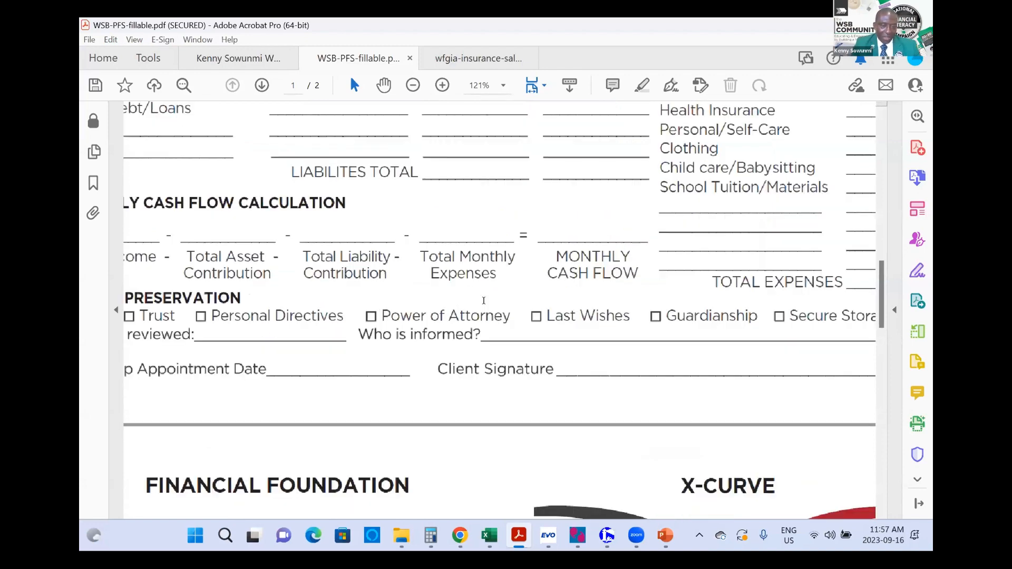
scroll(485, 301, "down", 3)
scroll(485, 299, "down", 6)
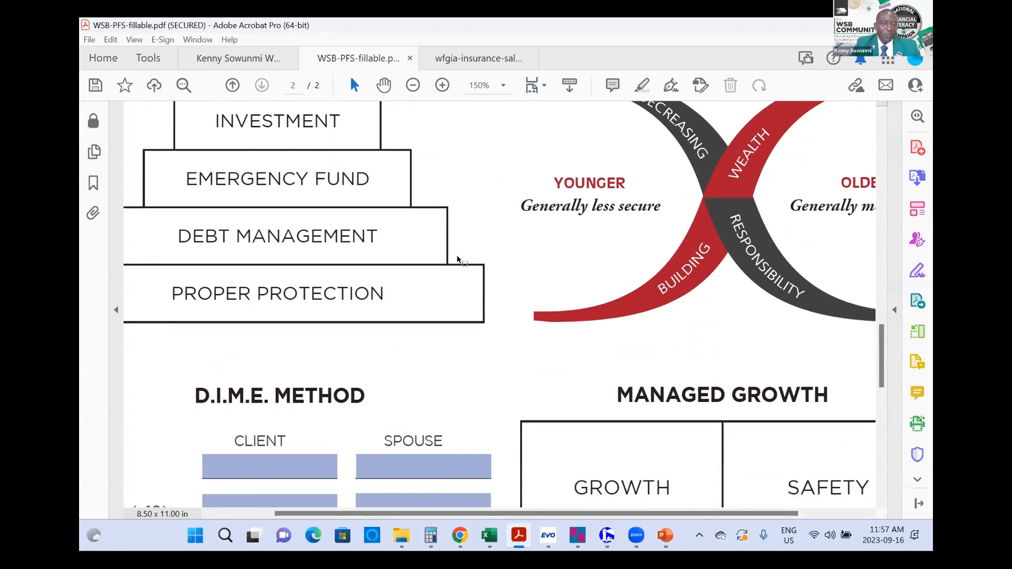
scroll(479, 293, "down", 3)
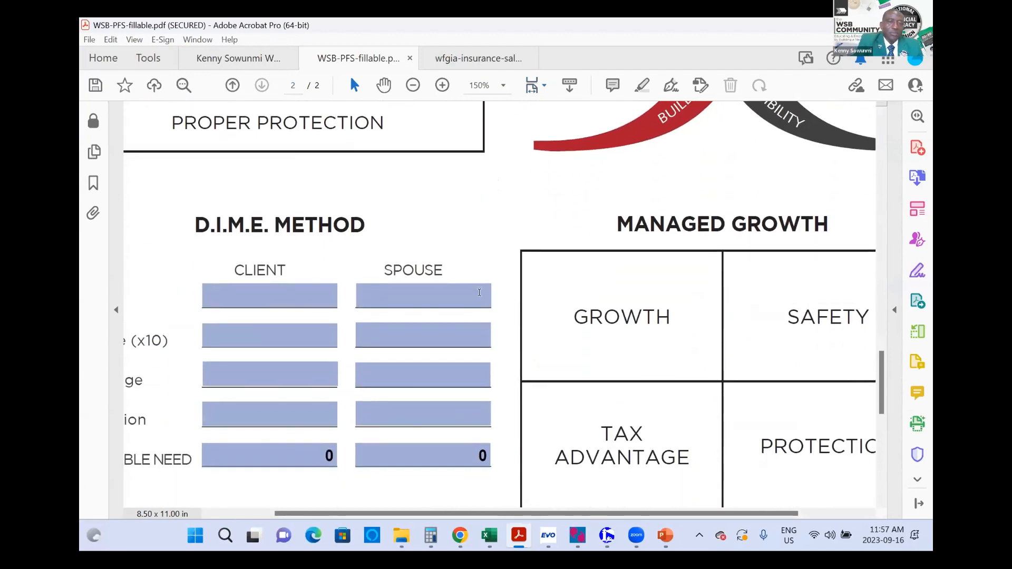
scroll(479, 291, "down", 2, "ctrl")
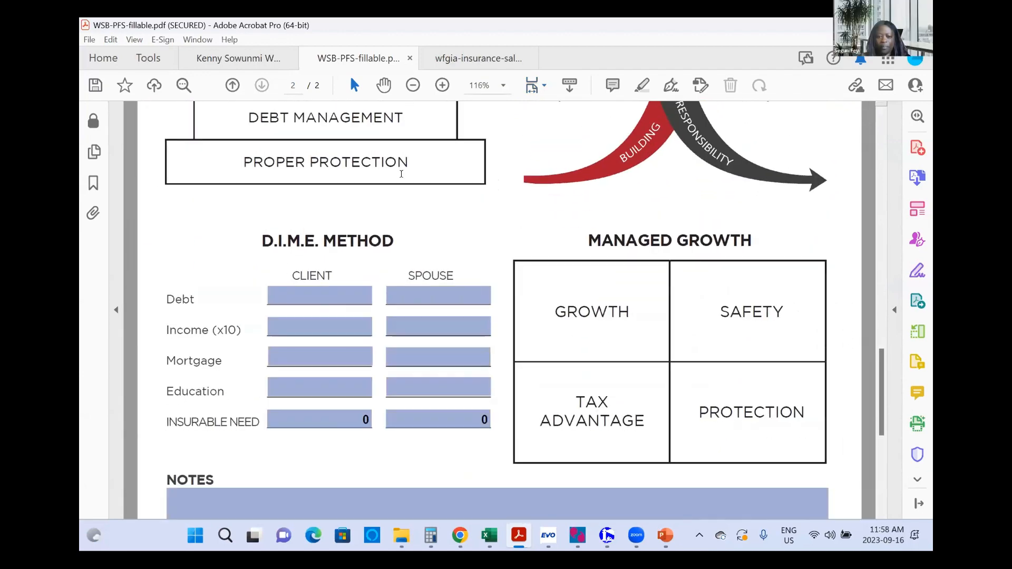
left_click(311, 289)
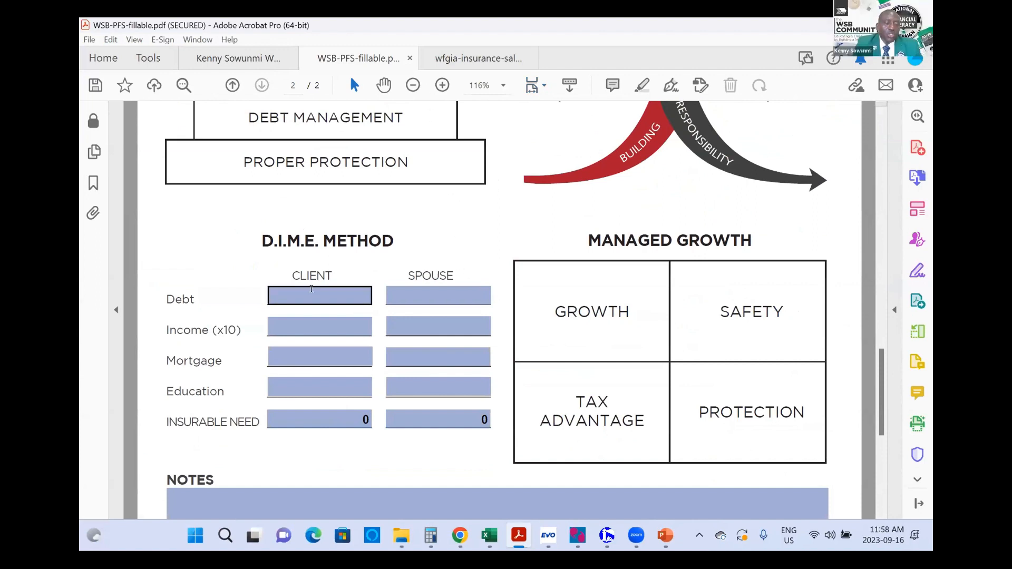